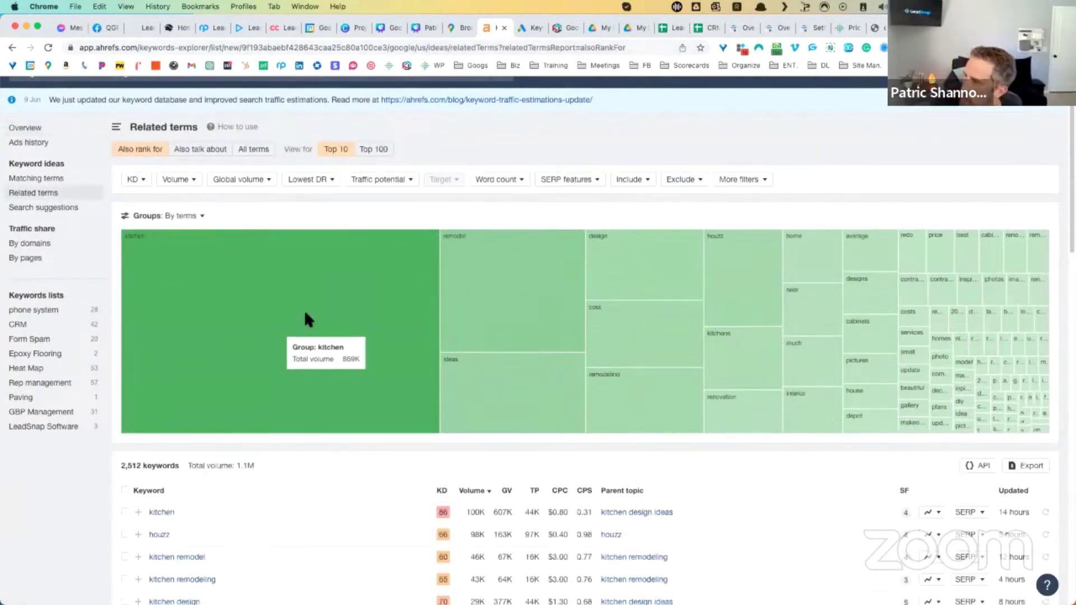
- Move the Ahrefs related terms tab to the far end of the open browser tabs
scroll(309, 327, "down", 3)
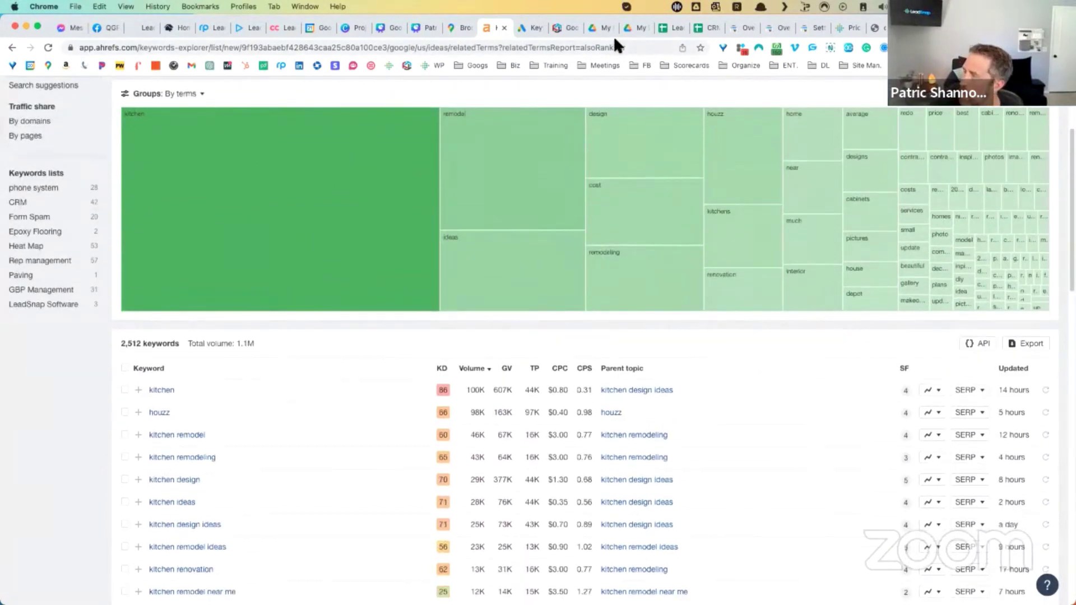
scroll(240, 446, "up", 3)
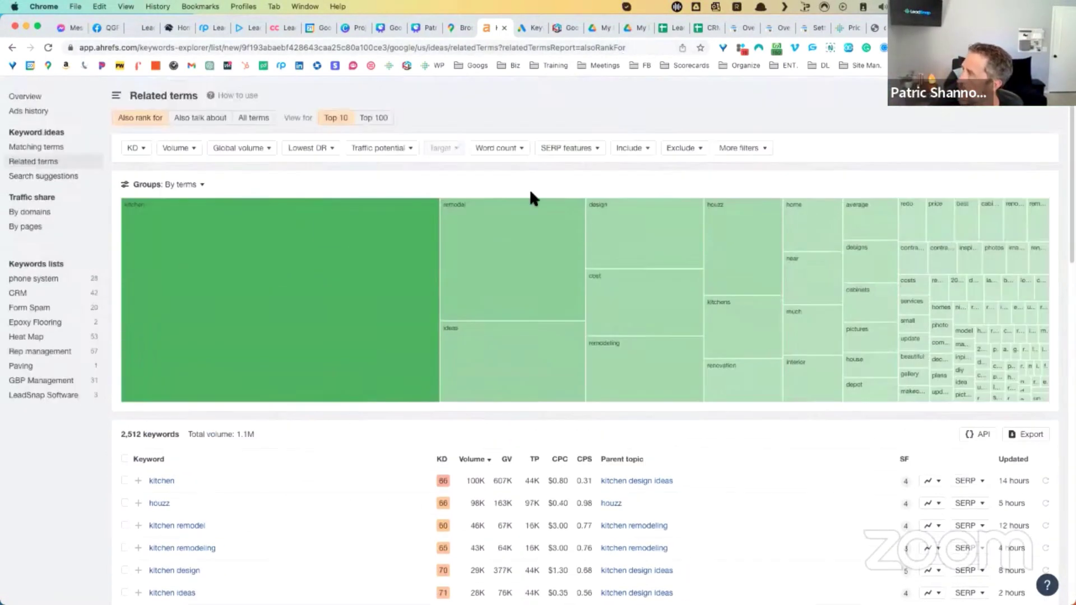
left_click_drag(492, 25, 919, 28)
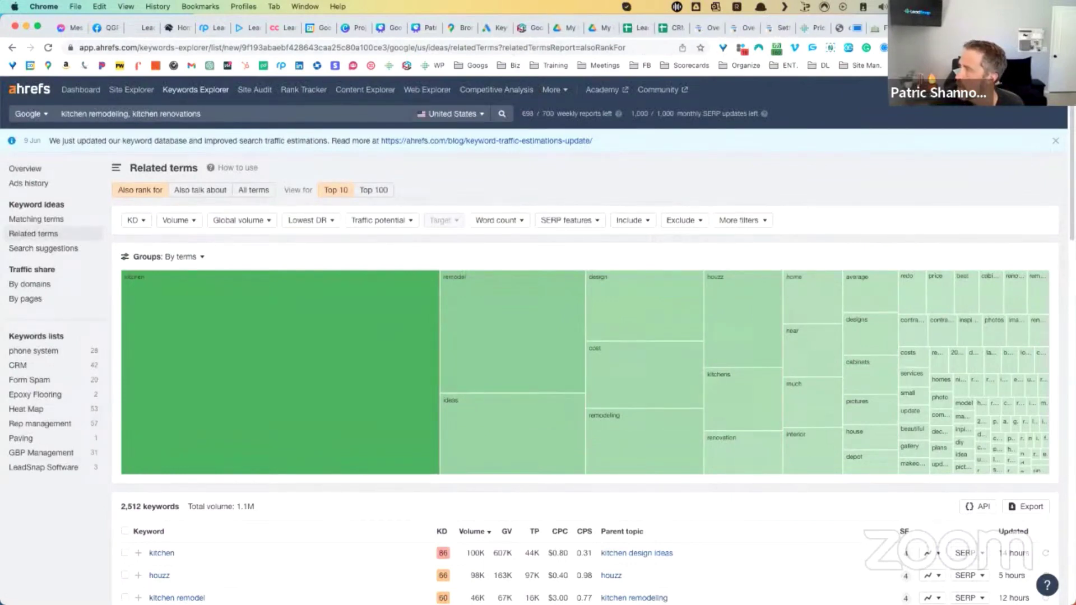
- Open BrightLocal's Local SERP Checker at brightlocal.com/local-search-results-checker/ in a new tab, ready for a search term
key("super+t")
type("birg")
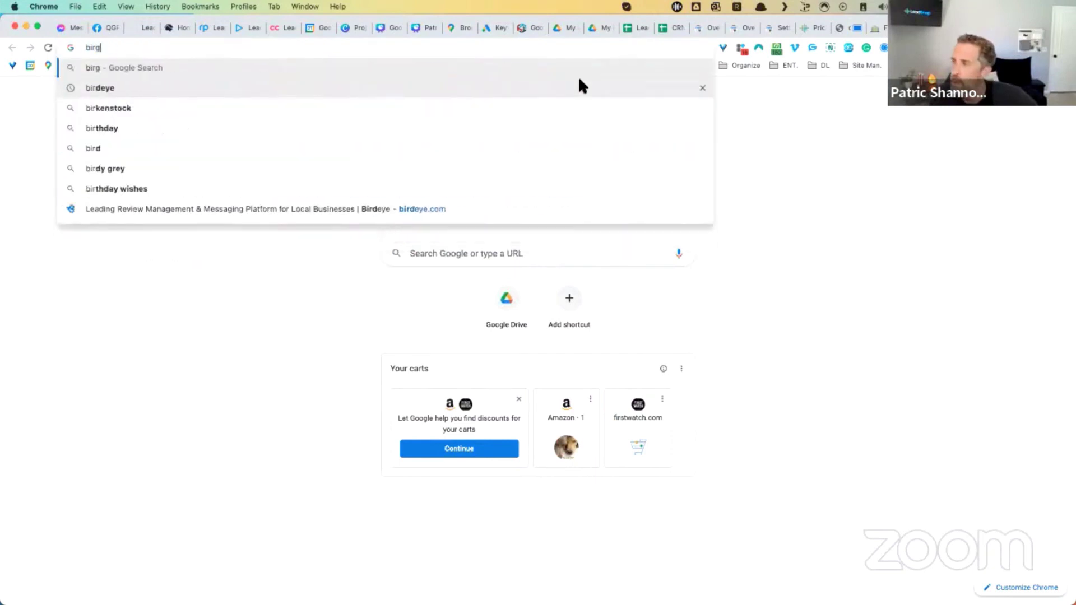
key("BackSpace")
key("BackSpace")
key("BackSpace")
type("right")
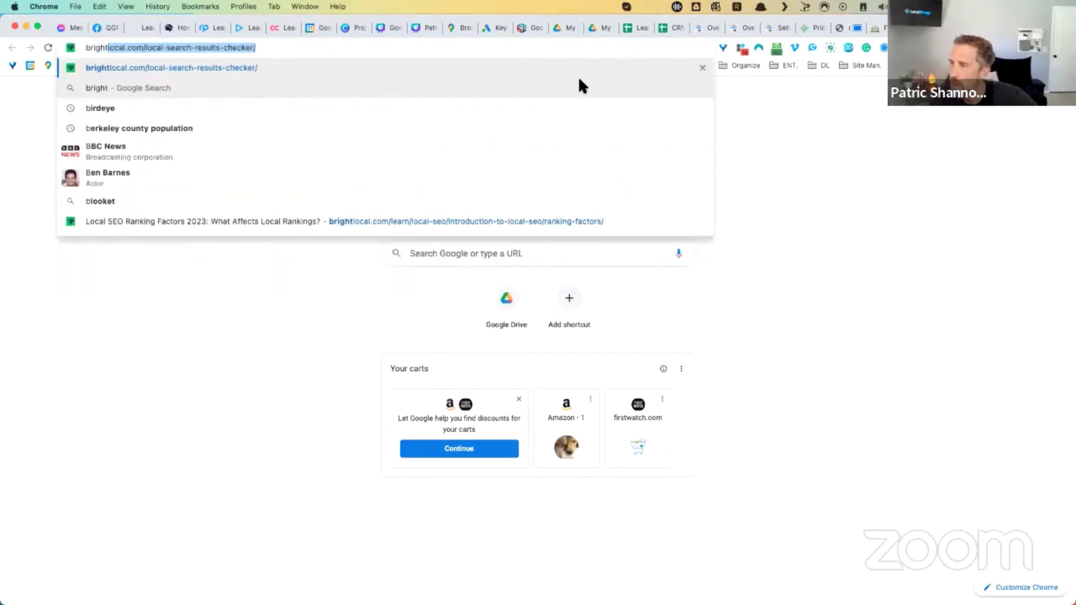
key("Return")
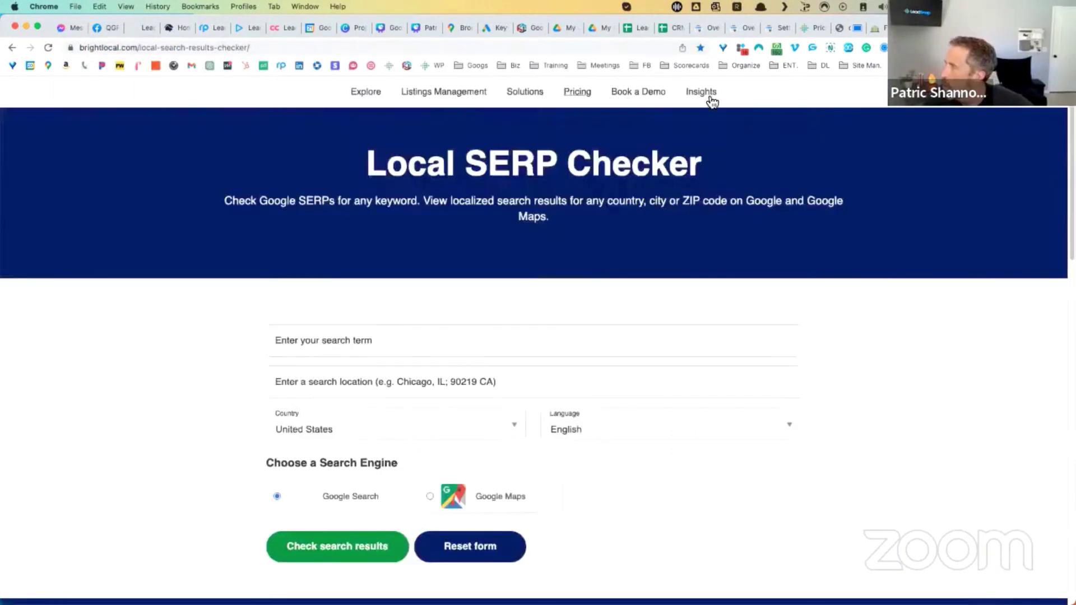
left_click(357, 343)
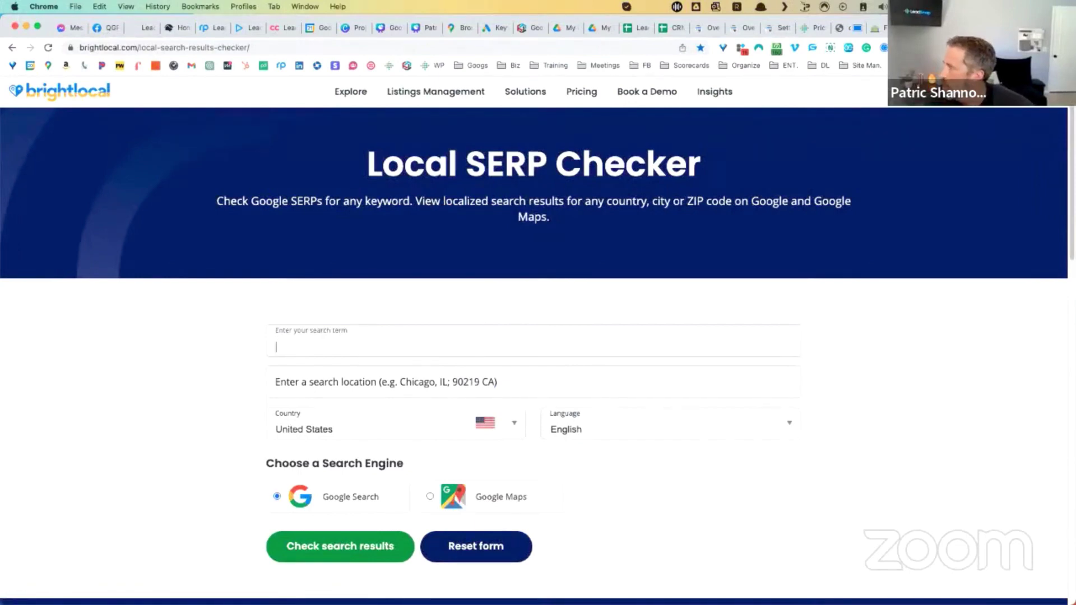
- Switch back to Ahrefs and select the "kitchen remodel" keyword in the related terms list
key("ctrl+Tab")
scroll(493, 381, "down", 3)
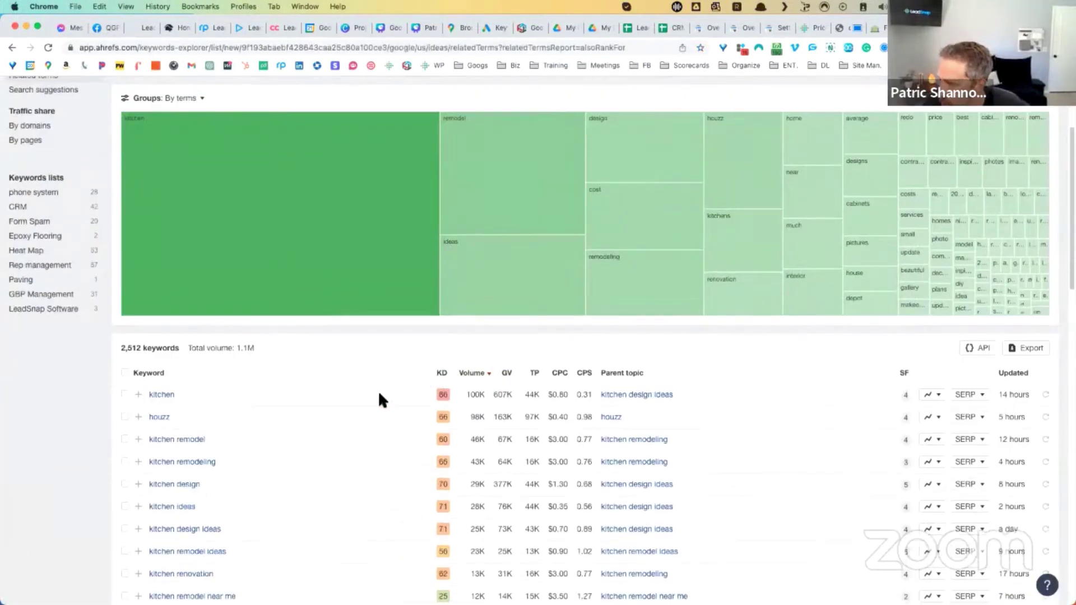
left_click(125, 440)
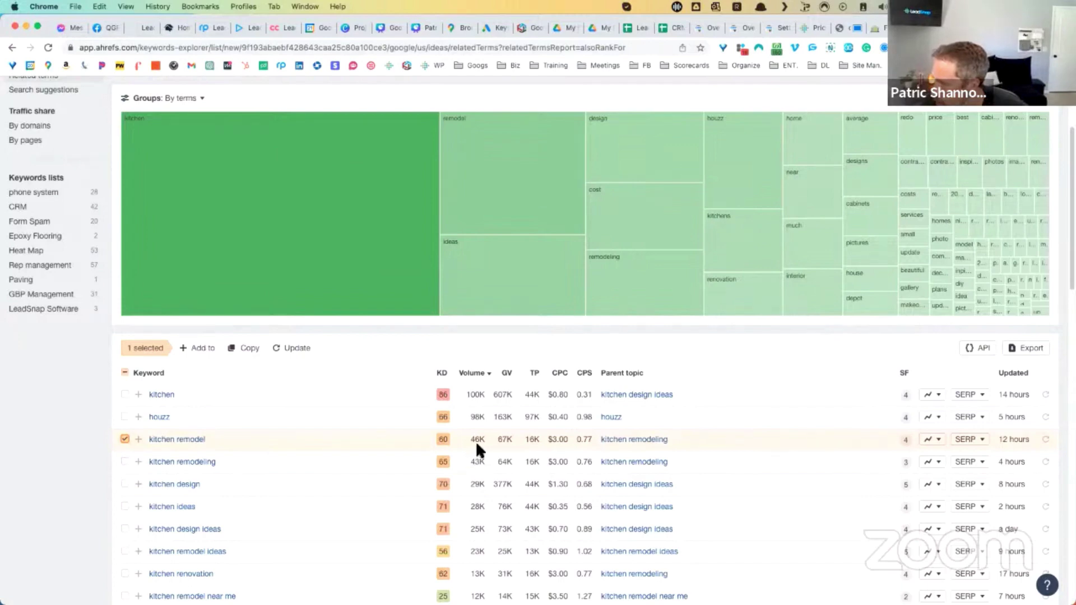
left_click(124, 440)
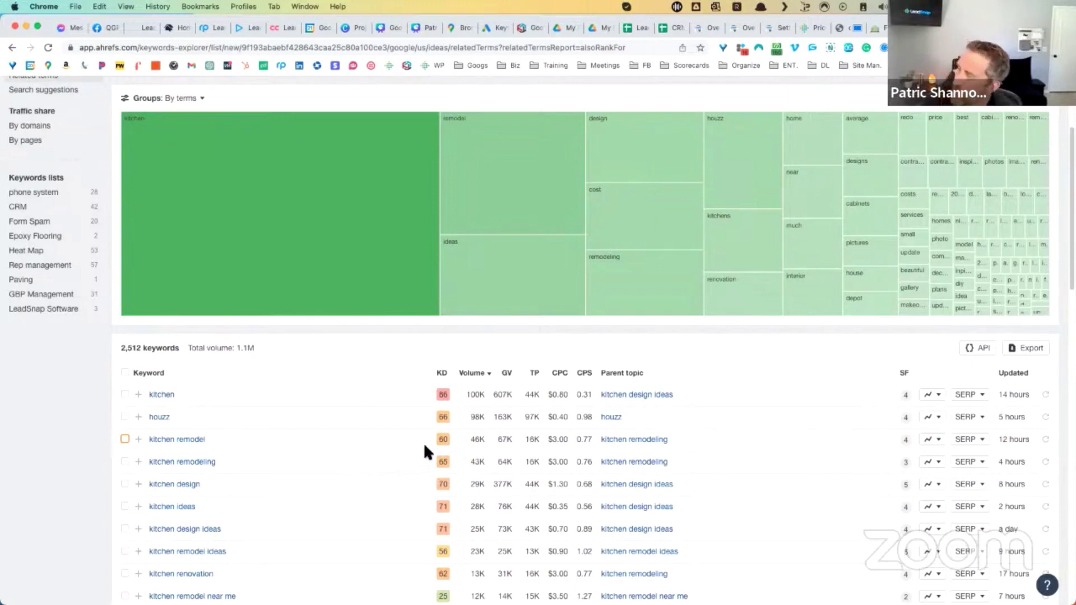
left_click(125, 439)
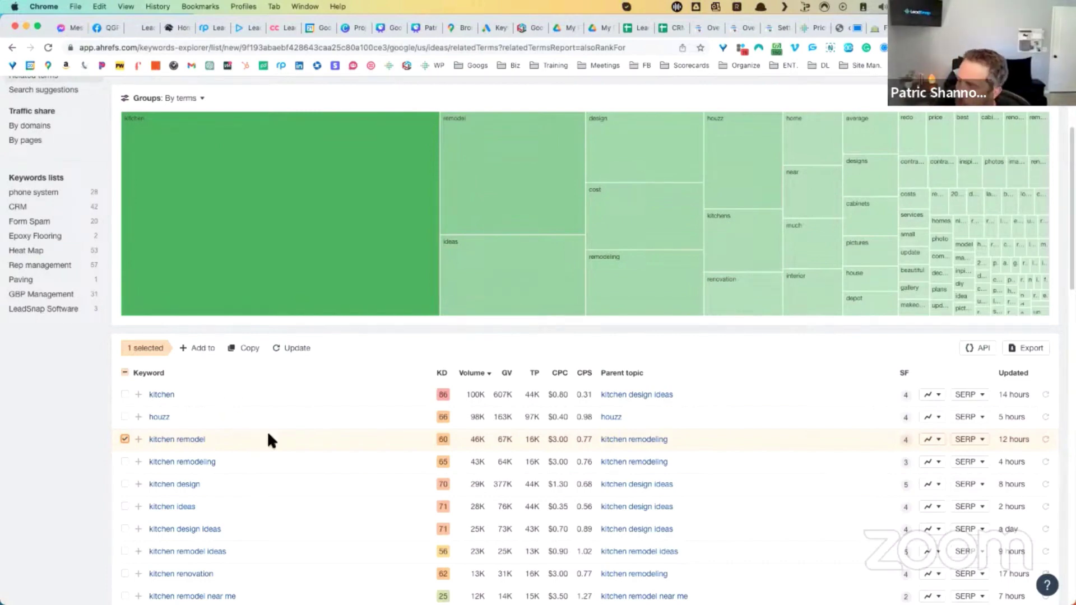
- Replace the Keywords Explorer query with "kitchen remodeling toronto" and run the search
scroll(267, 431, "up", 5)
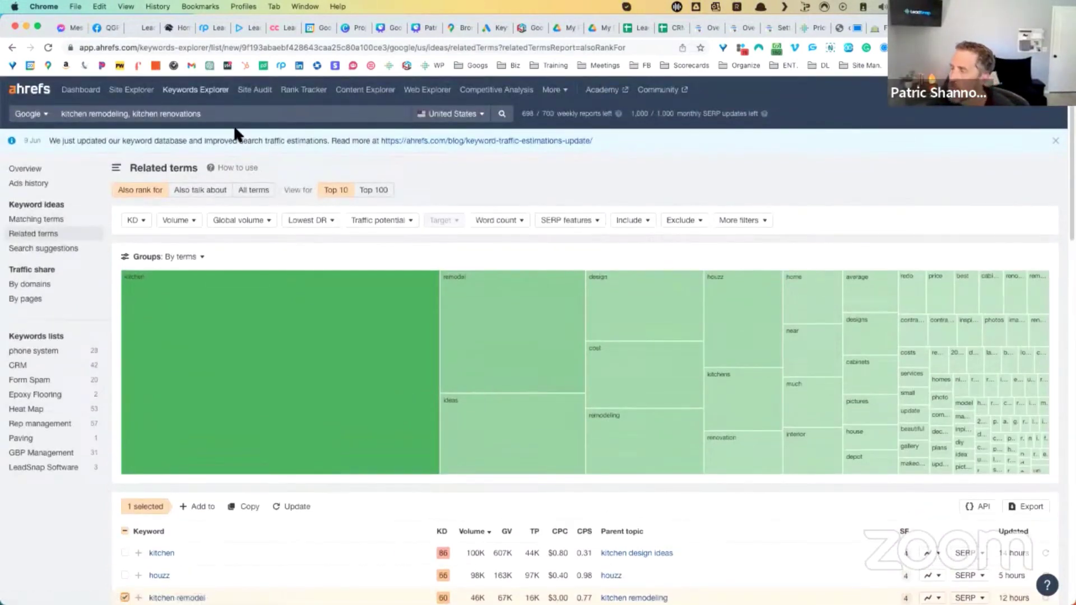
left_click(235, 115)
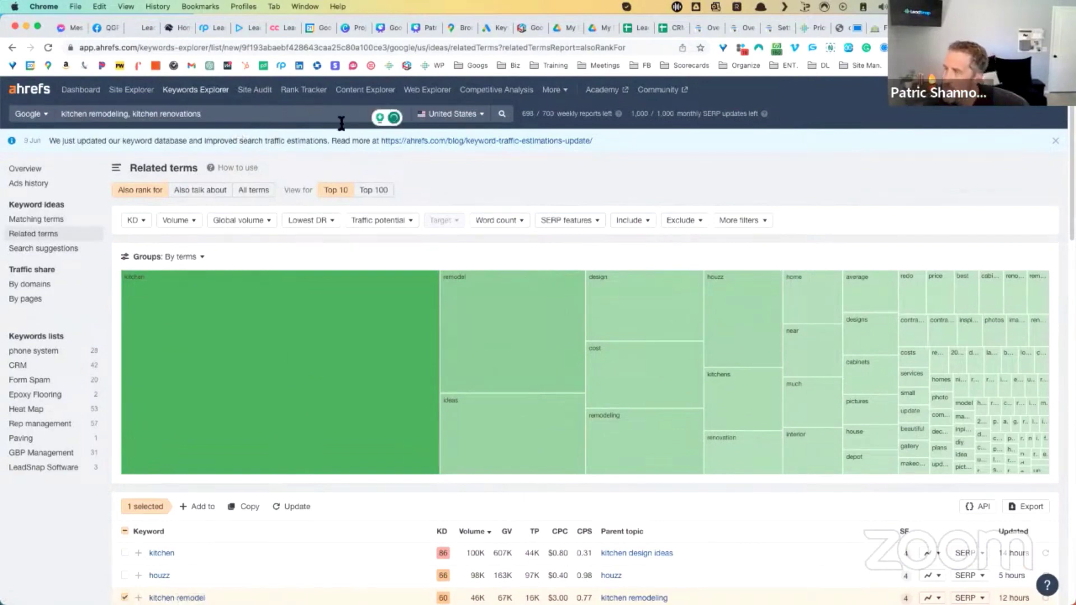
left_click_drag(130, 113, 211, 113)
type("t")
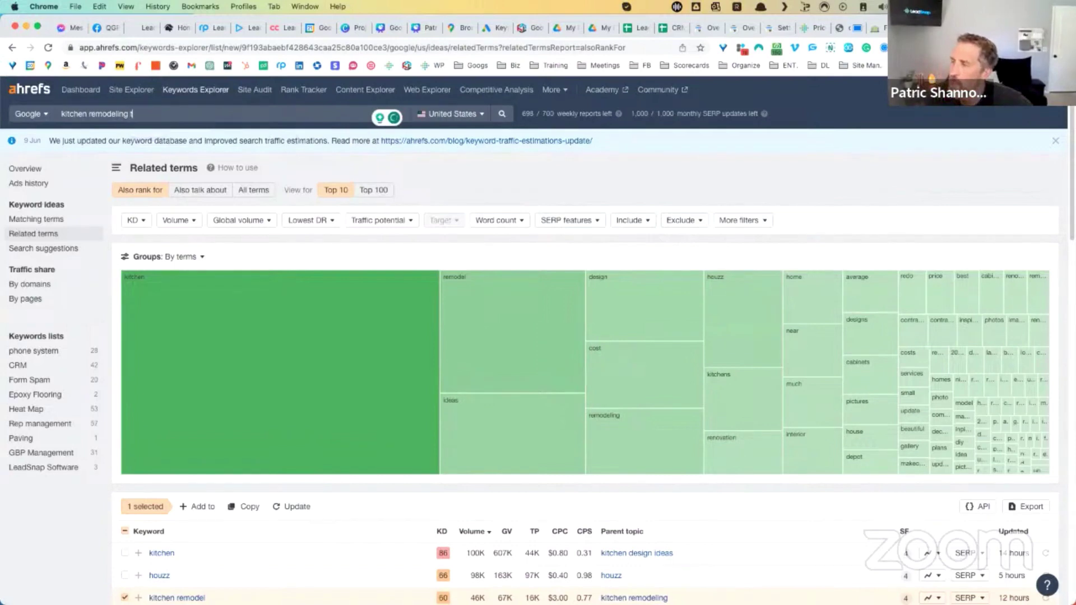
type("oronto")
key("Return")
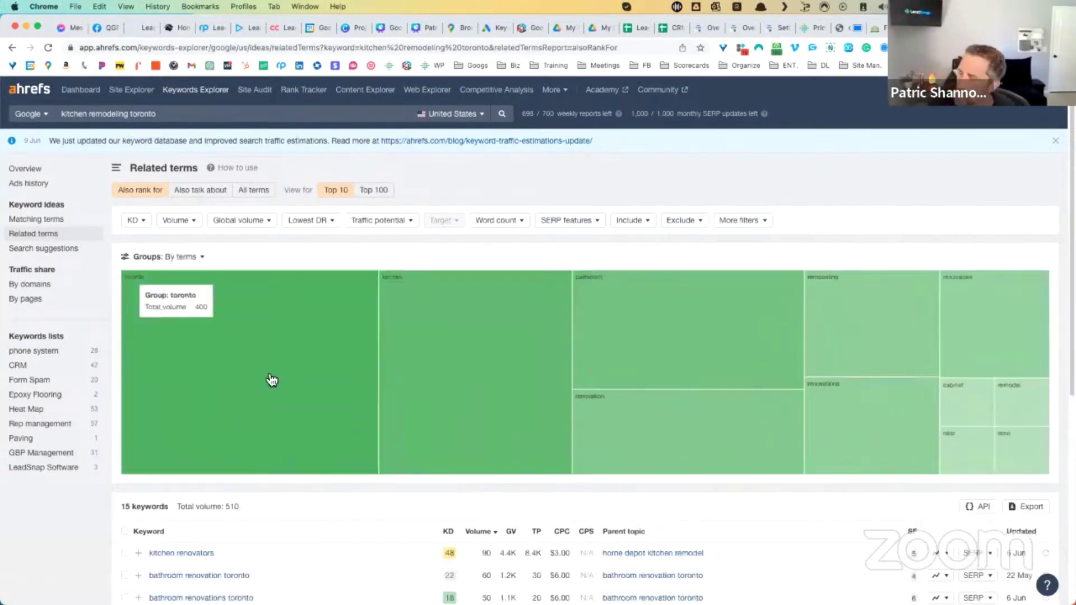
- Select the "kitchen renovation toronto" keyword in the related terms list and copy its text
scroll(287, 453, "down", 5)
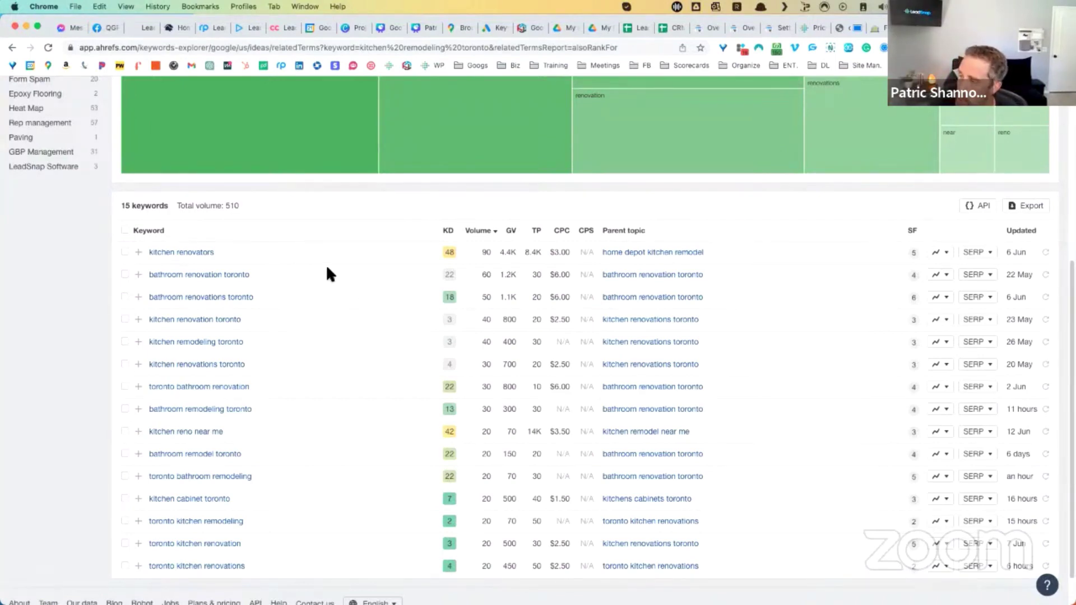
left_click(126, 320)
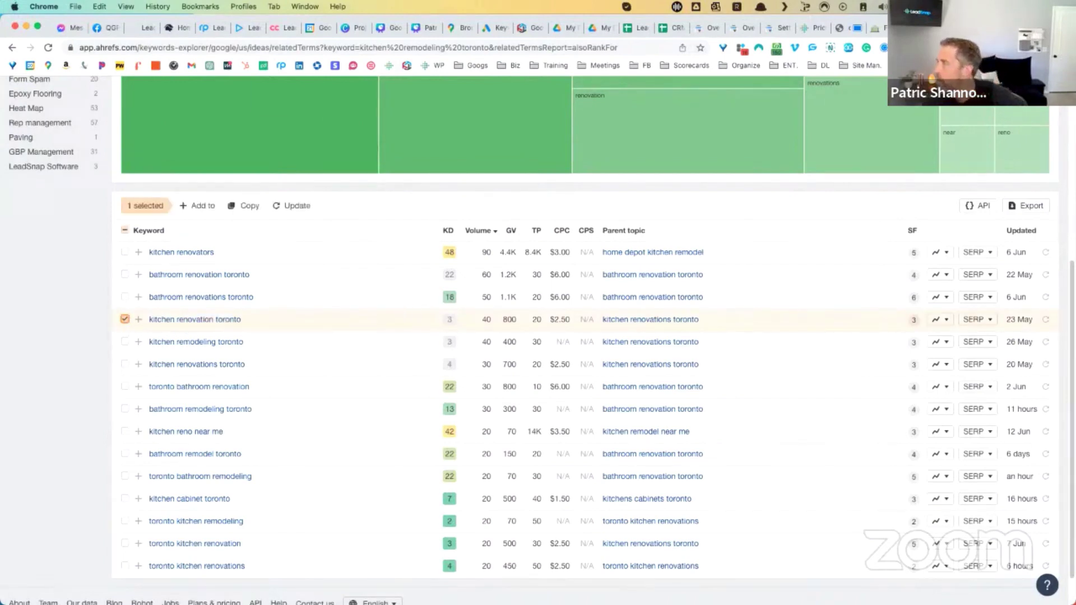
left_click_drag(248, 320, 149, 318)
key("super+c")
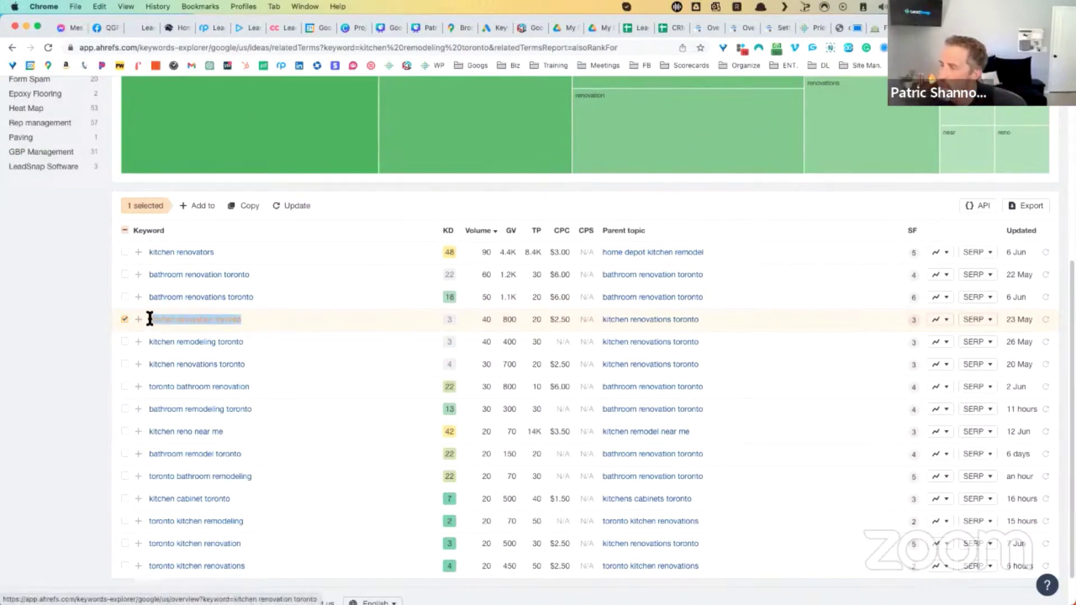
- Switch to BrightLocal's checker, paste "kitchen renovation toronto" as the search term and enter "toronto, ON" as the search location
key("ctrl+Tab")
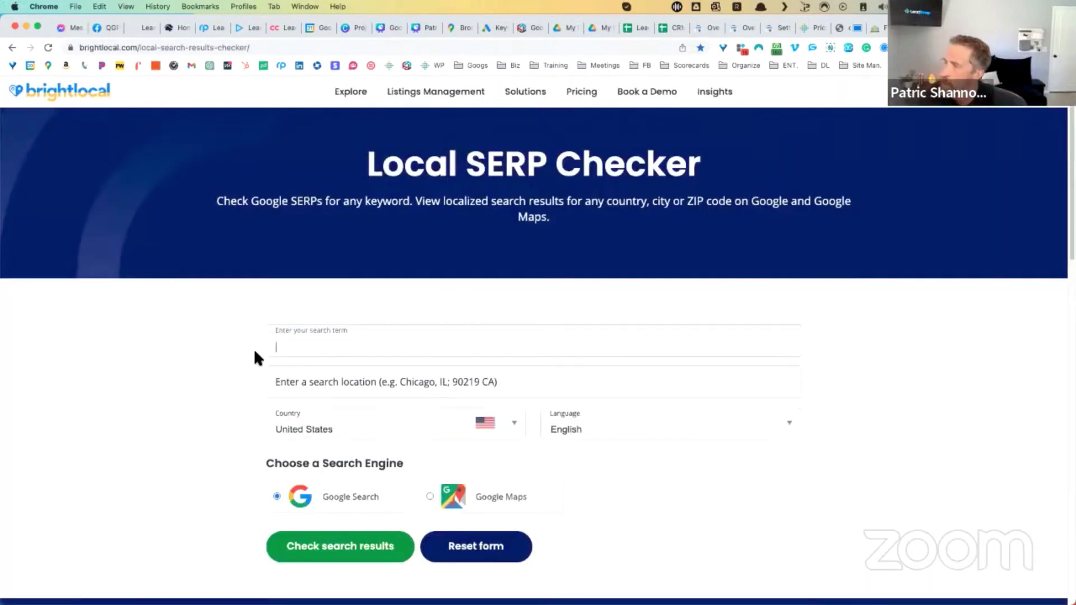
left_click(314, 338)
key("super+v")
left_click(339, 371)
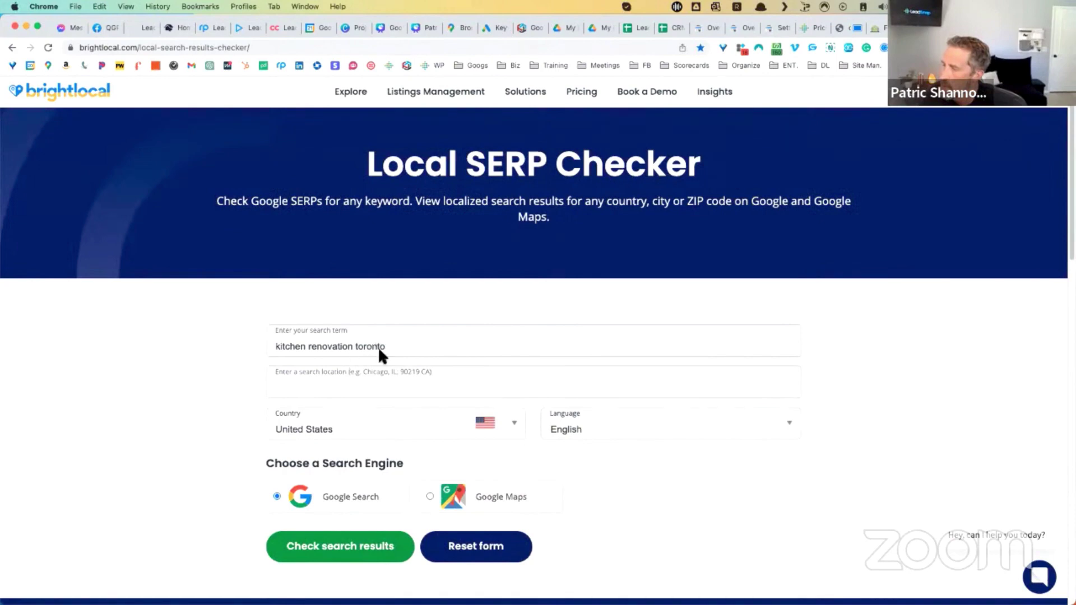
type("too")
key("BackSpace")
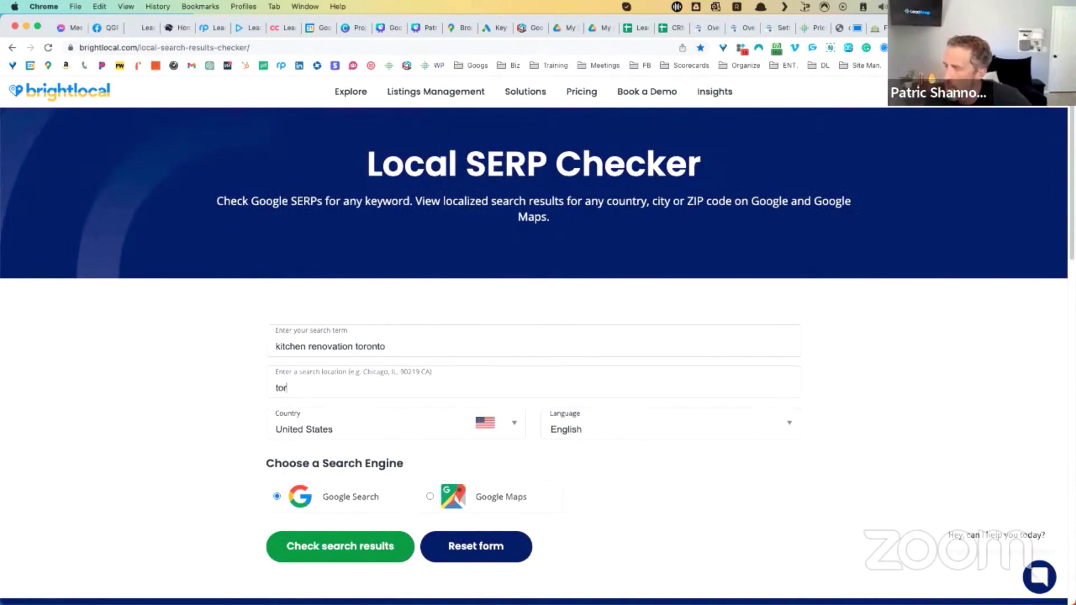
type("ronto")
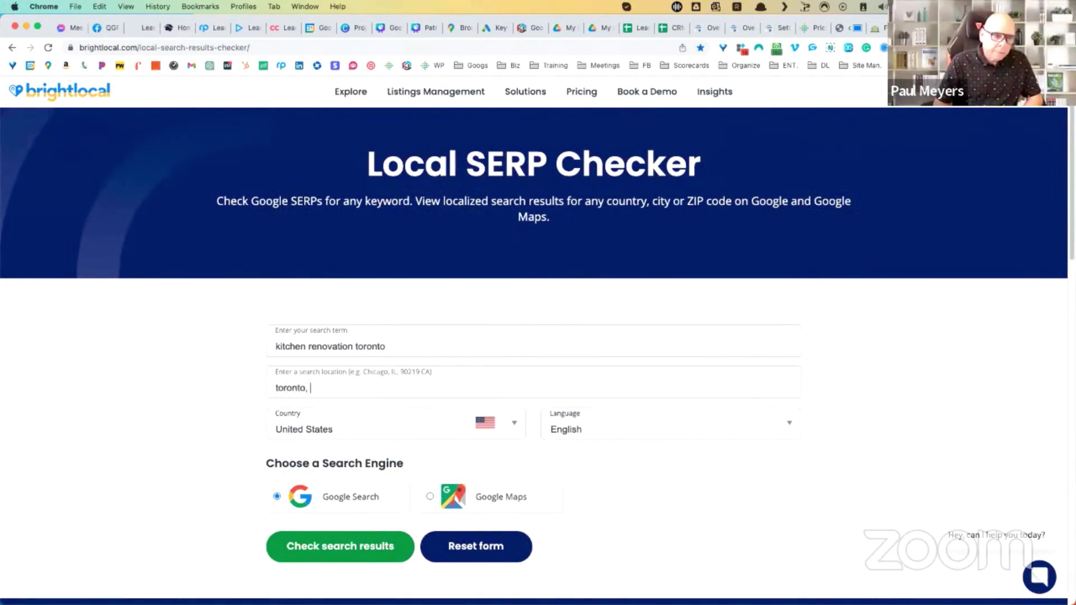
type(", ")
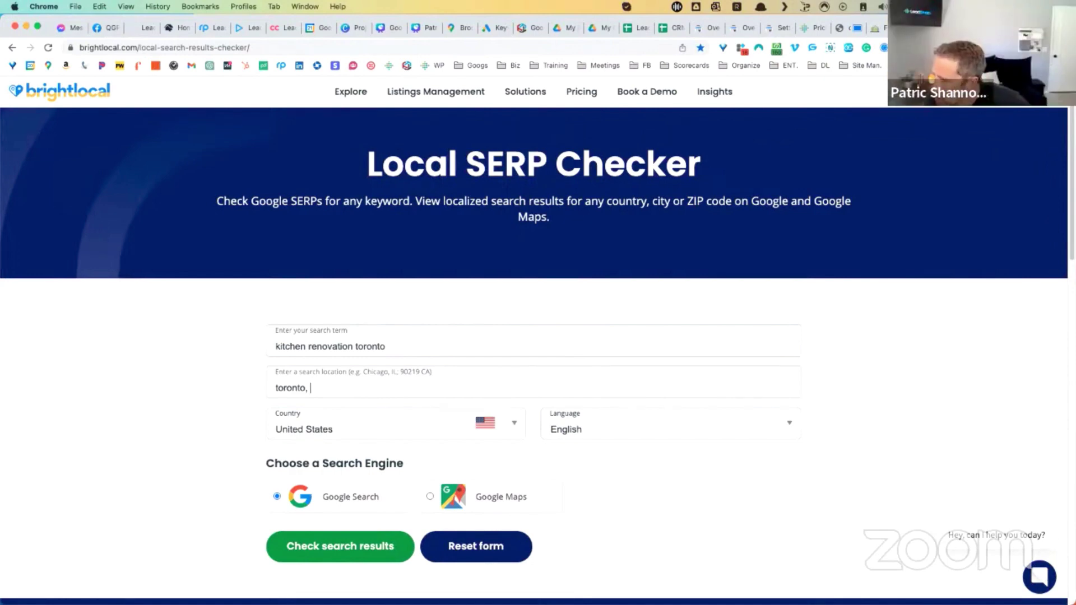
type("ON")
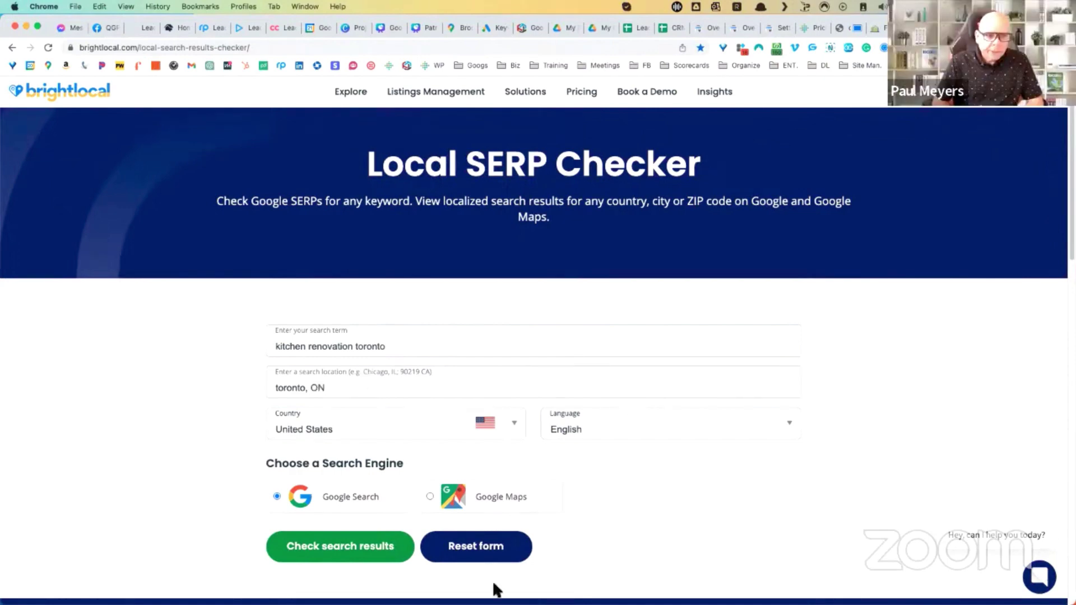
- Set the country to Canada and run the localized search results check
left_click(498, 430)
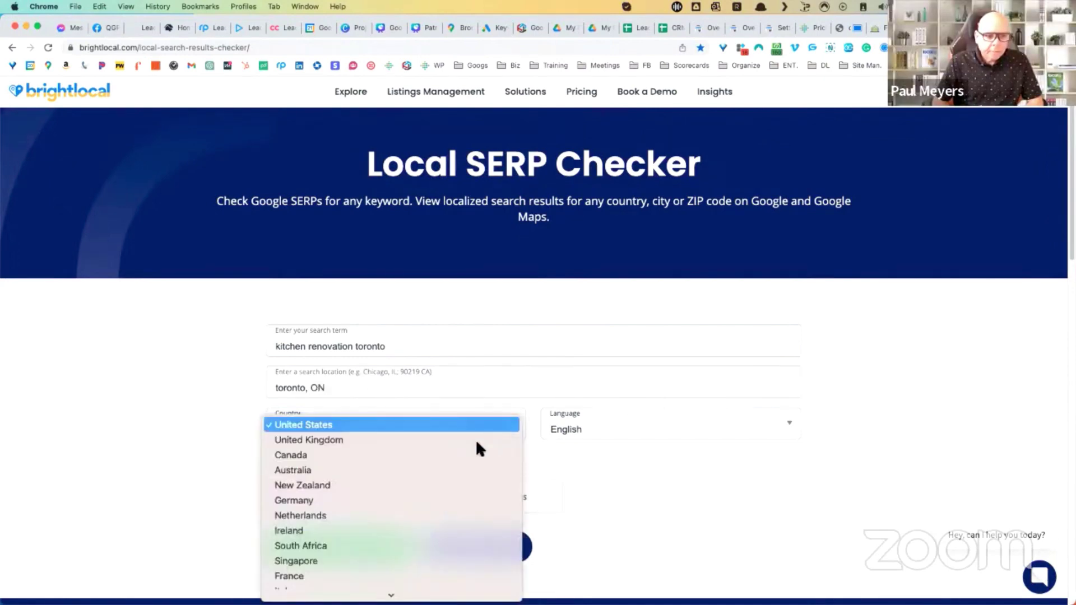
left_click(468, 452)
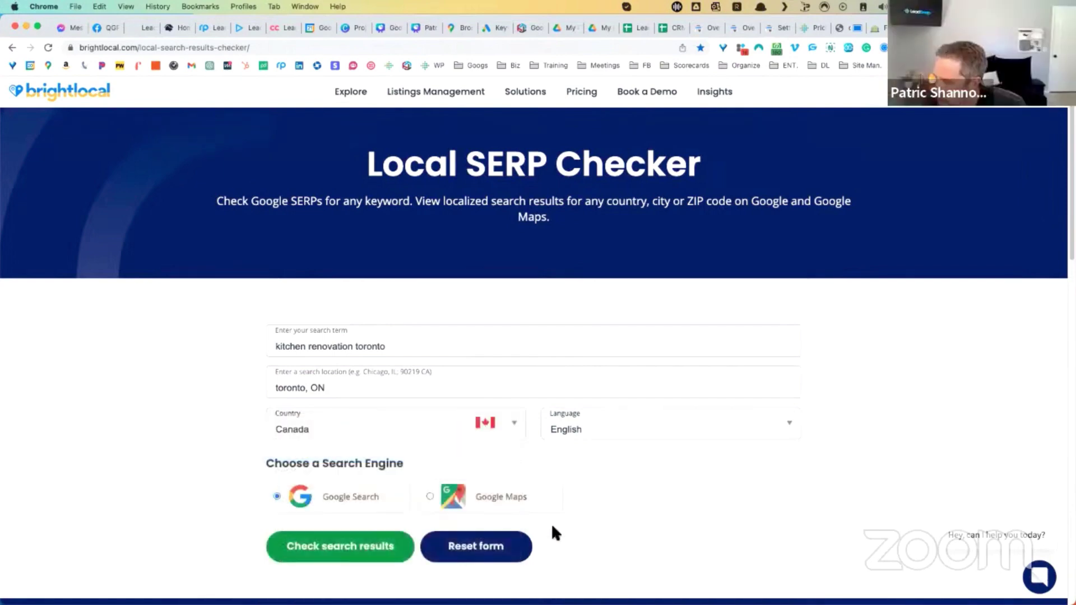
left_click(378, 548)
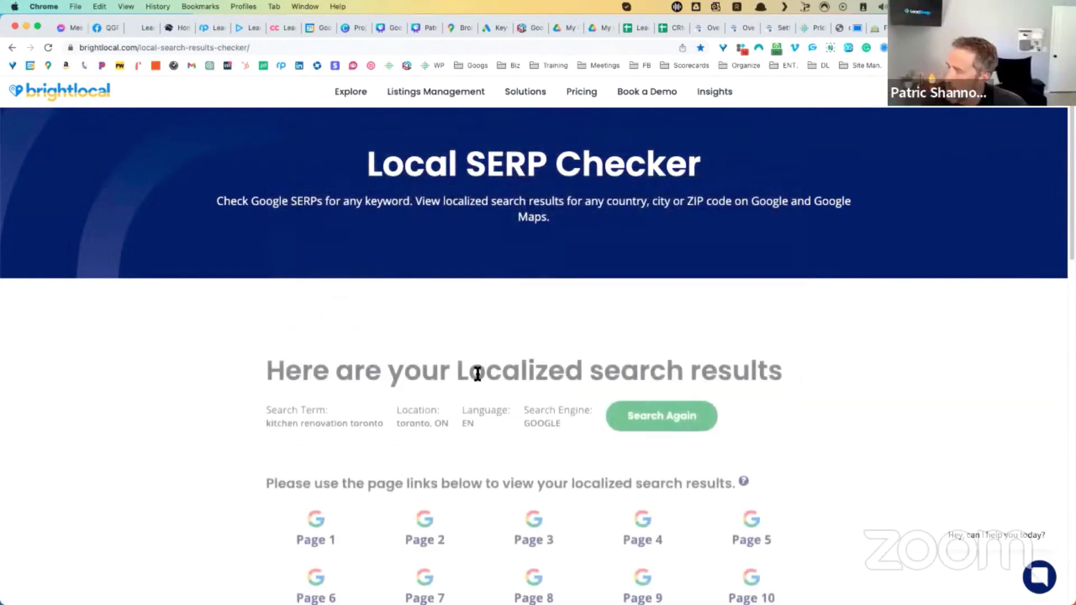
- Open page 1 of the localized Google results for "kitchen renovation toronto"
left_click(314, 506)
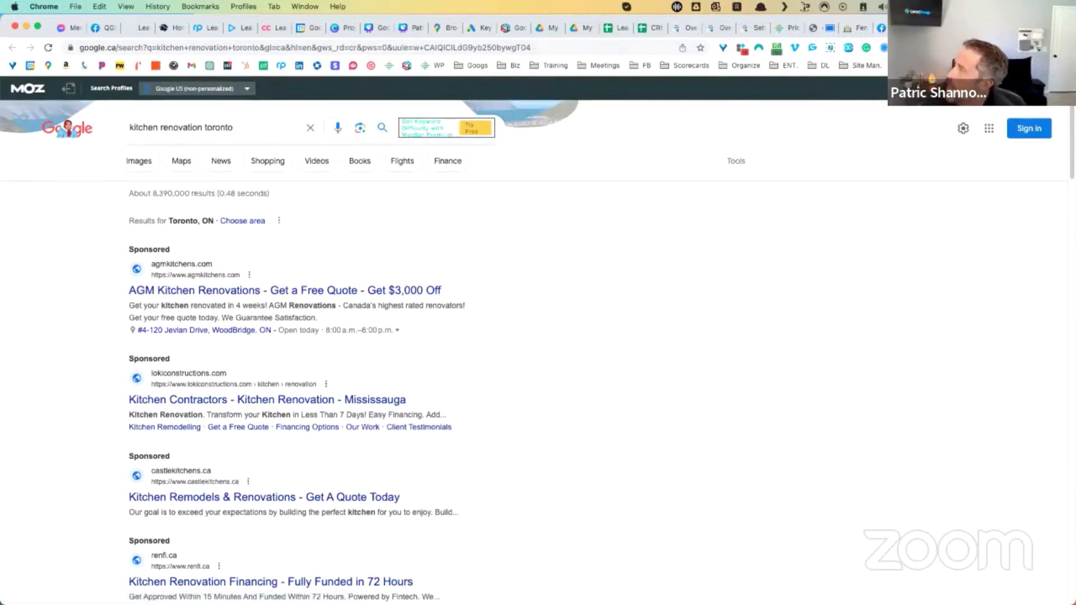
left_click(998, 28)
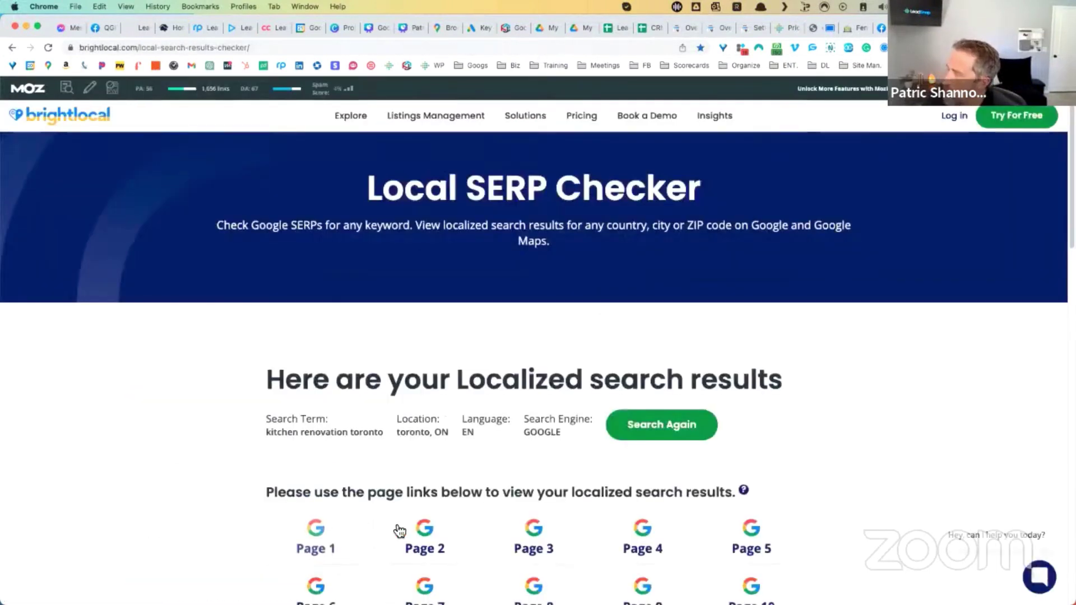
left_click(314, 535)
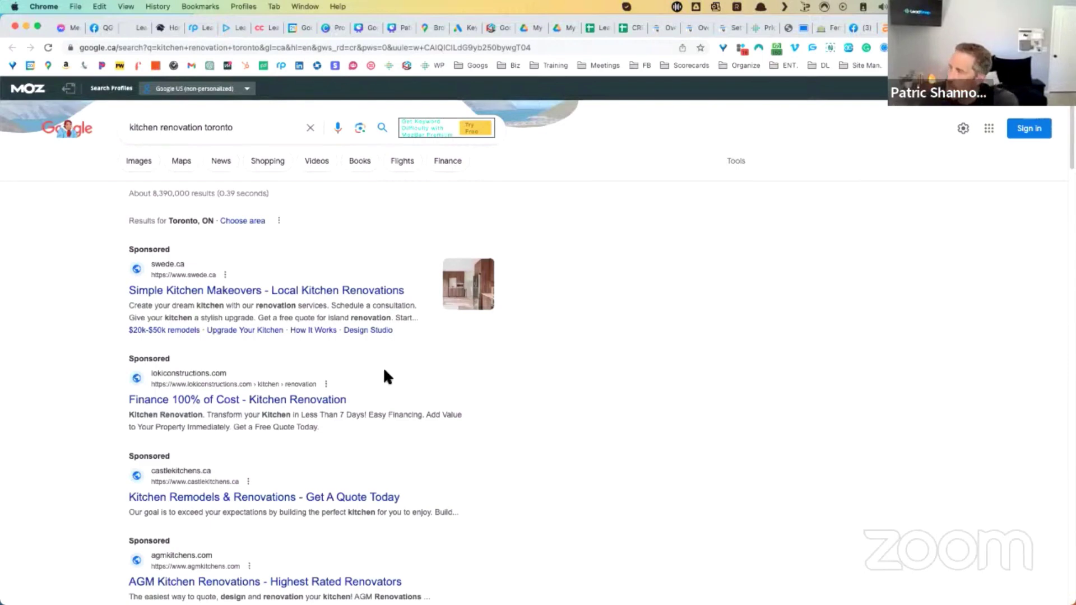
- Examine the sponsored ads, local business listings and organic results on the Toronto results page
scroll(384, 371, "down", 4)
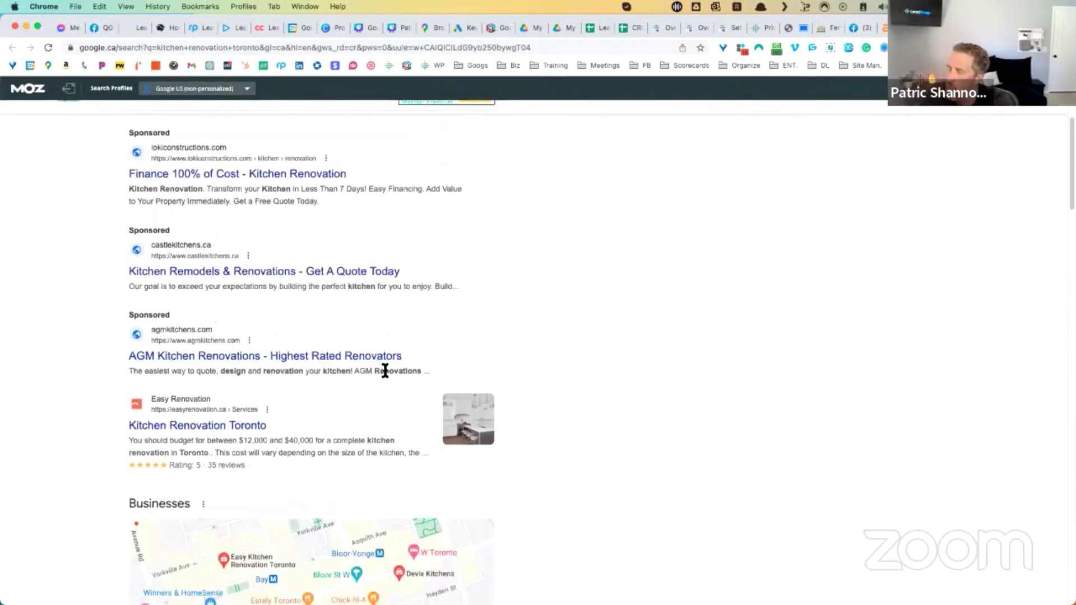
scroll(384, 371, "down", 5)
scroll(384, 375, "down", 3)
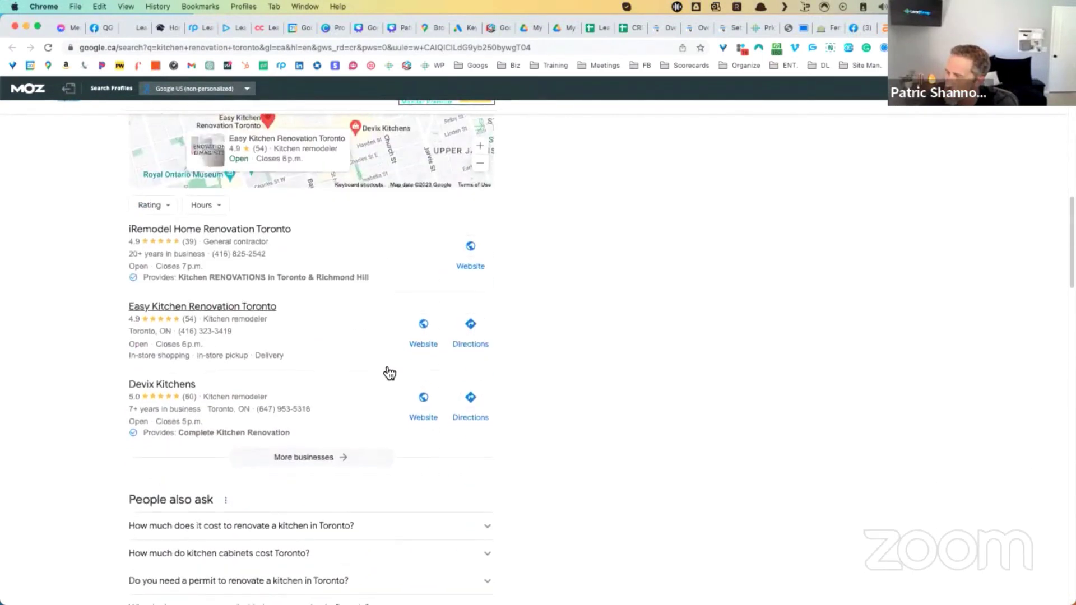
scroll(389, 374, "down", 8)
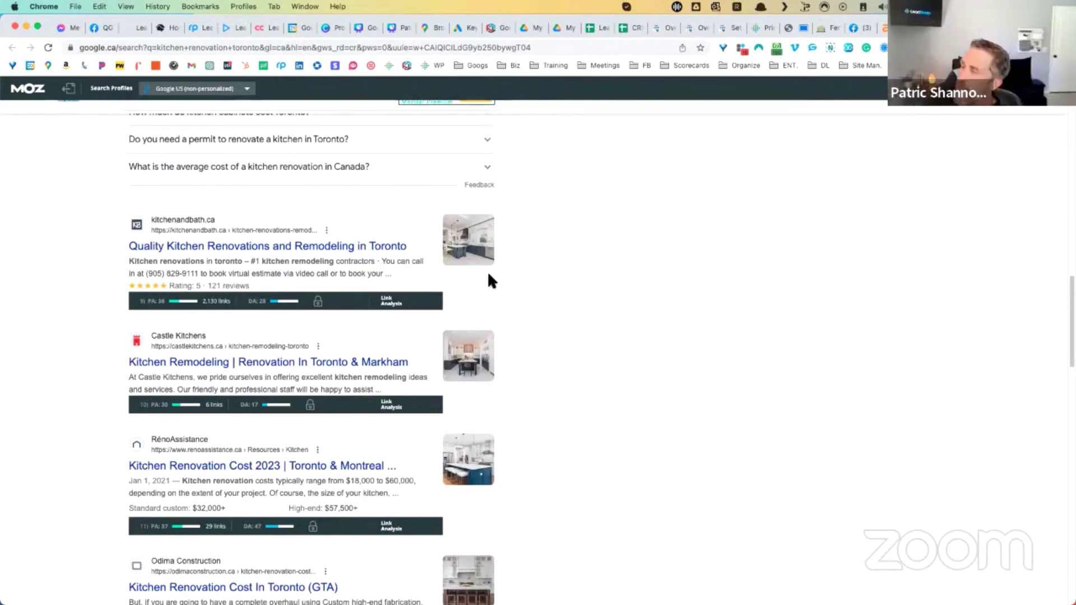
scroll(359, 257, "down", 10)
scroll(343, 261, "up", 10)
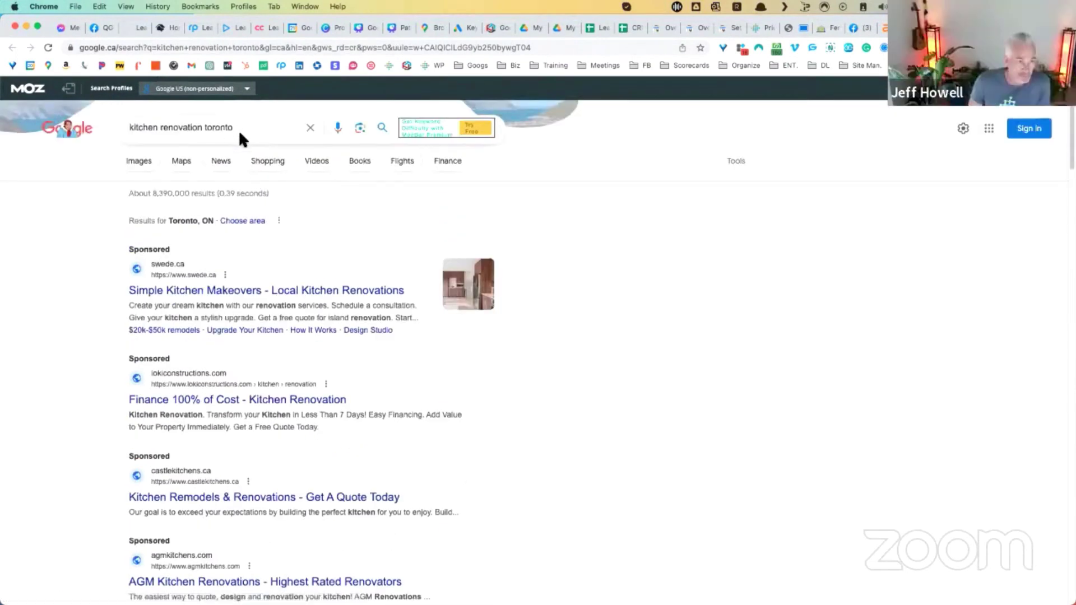
scroll(238, 130, "down", 5)
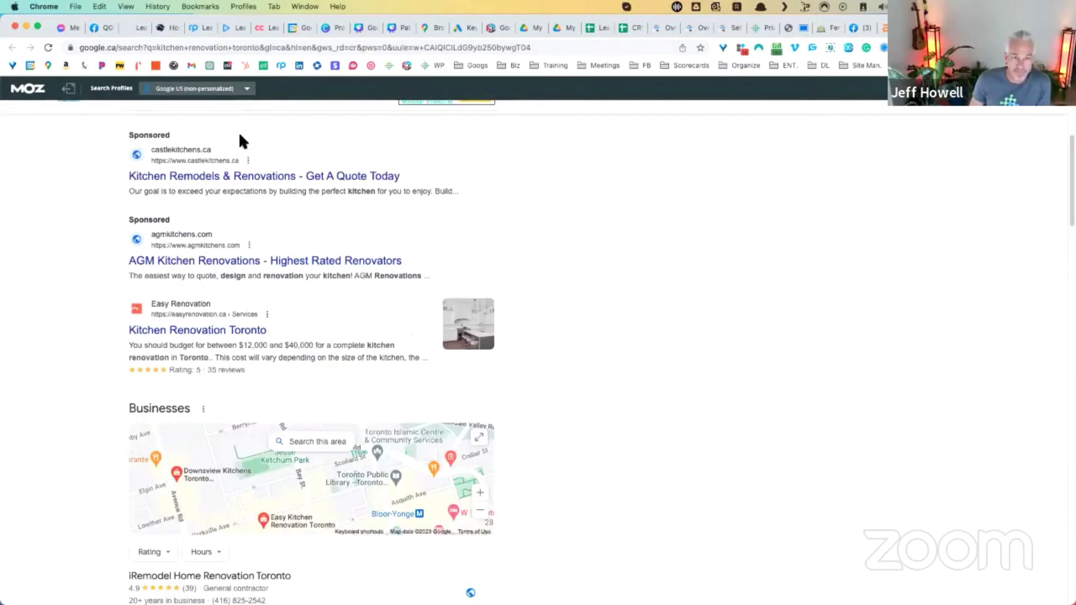
- Review the organic Toronto results and check the search volume of "kitchen renovation toronto" in Ahrefs, returning to the Google results
scroll(305, 230, "down", 10)
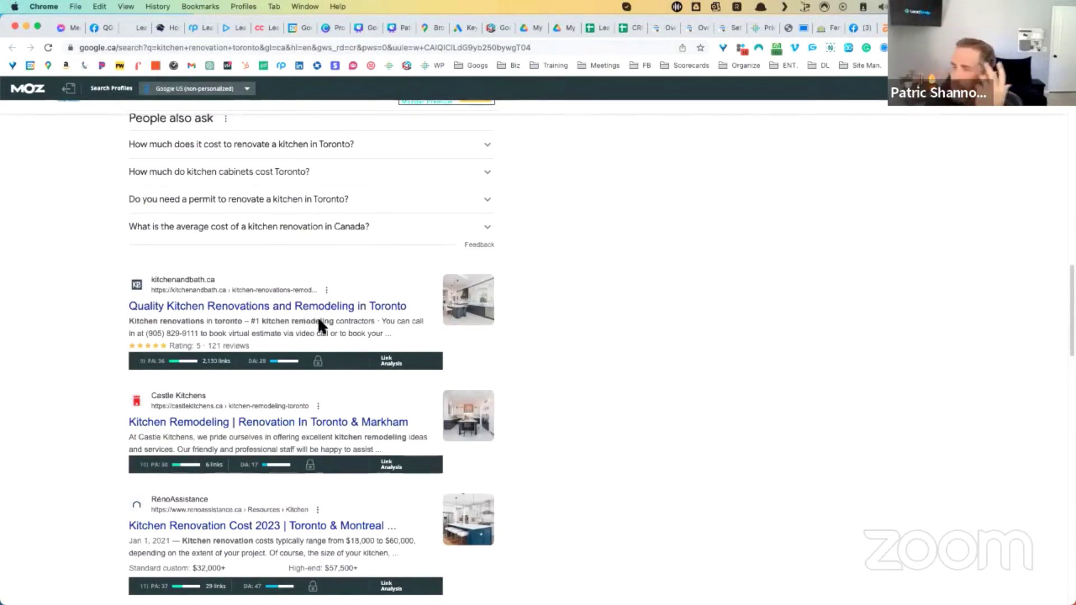
left_click(317, 361)
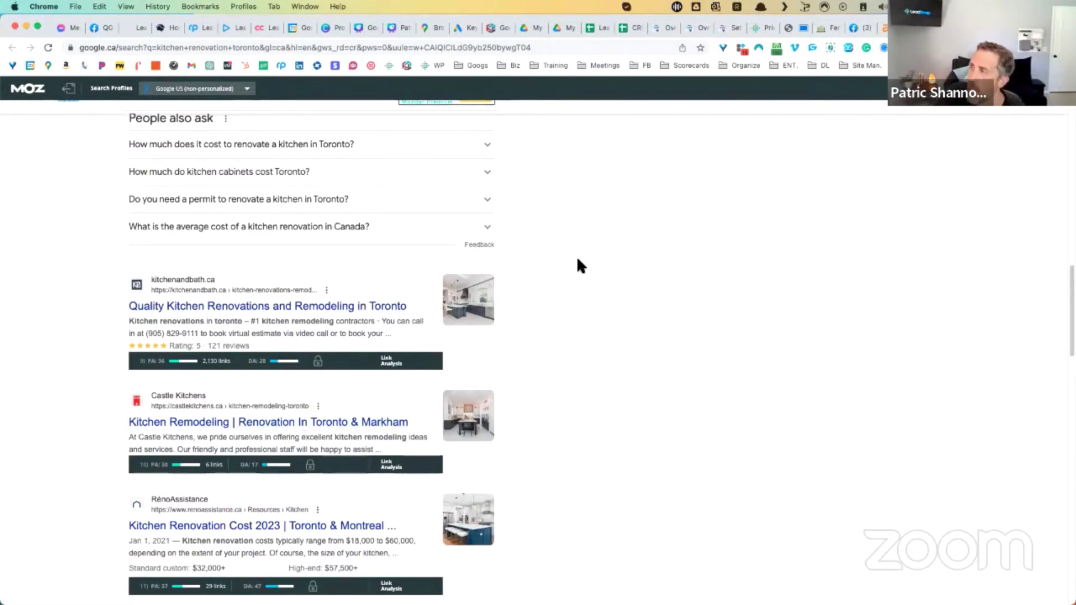
left_click(880, 27)
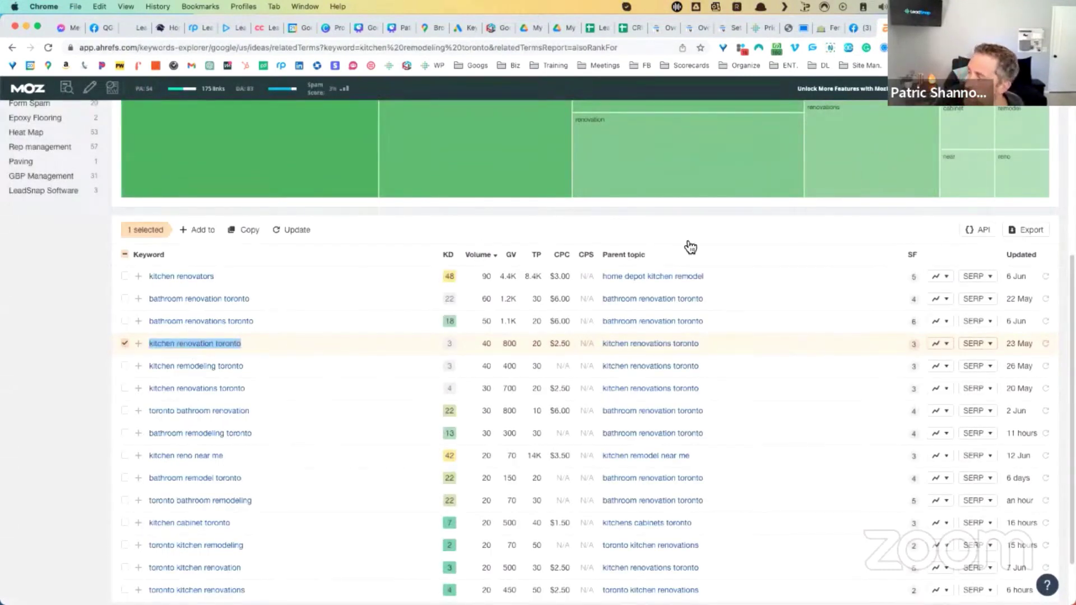
left_click(482, 342)
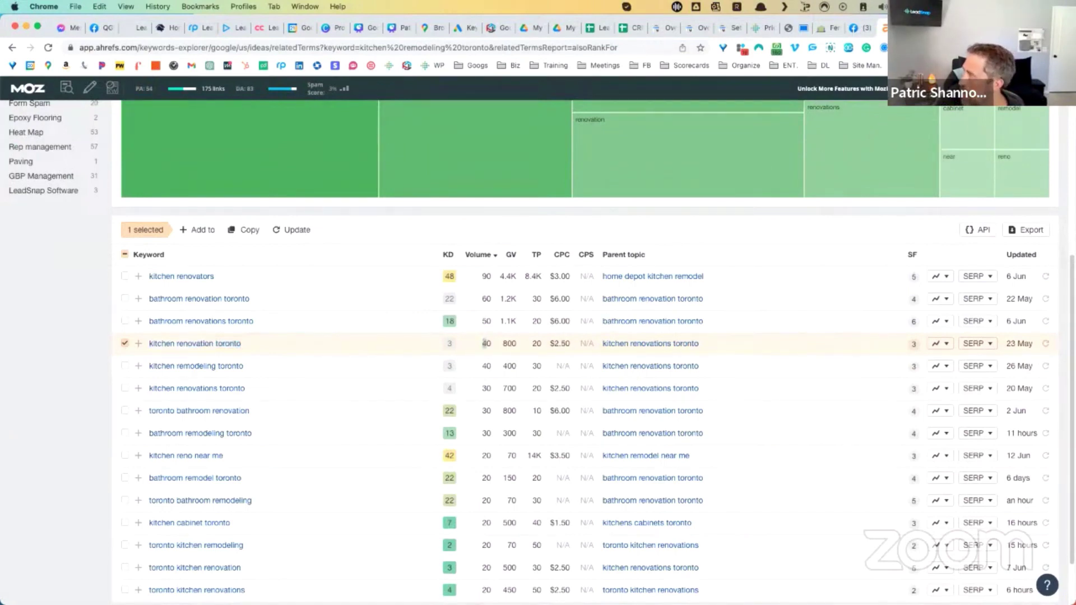
key("ctrl+Tab")
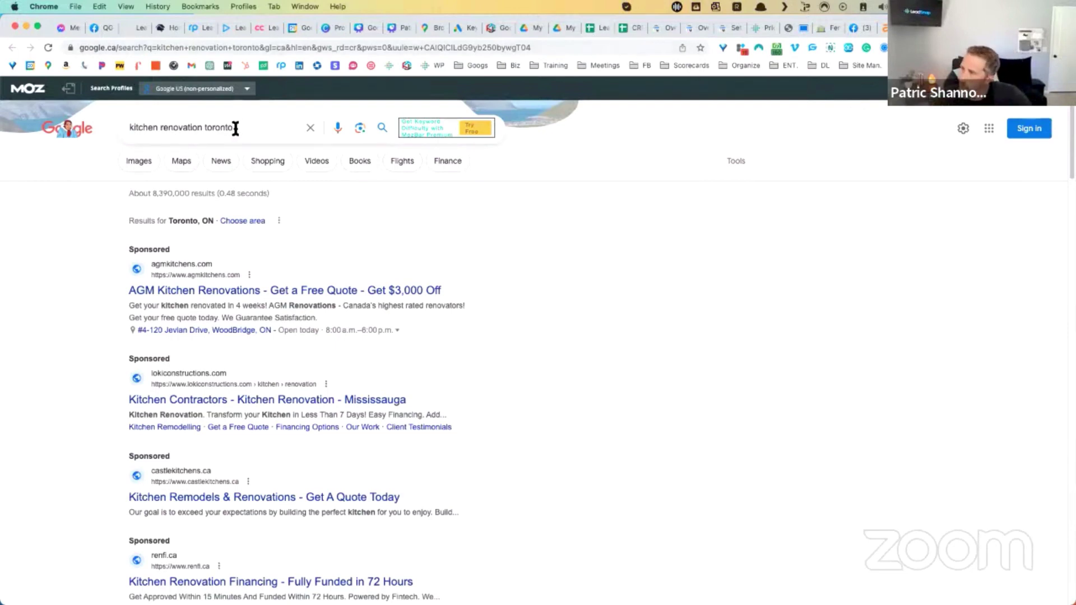
left_click_drag(233, 128, 101, 121)
type("se")
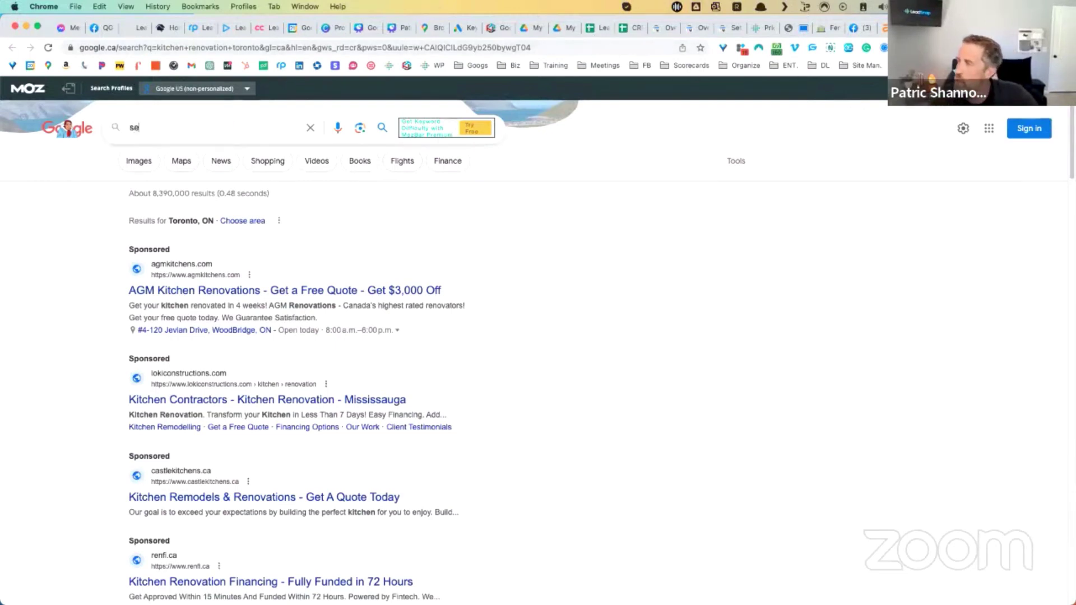
type("arch term")
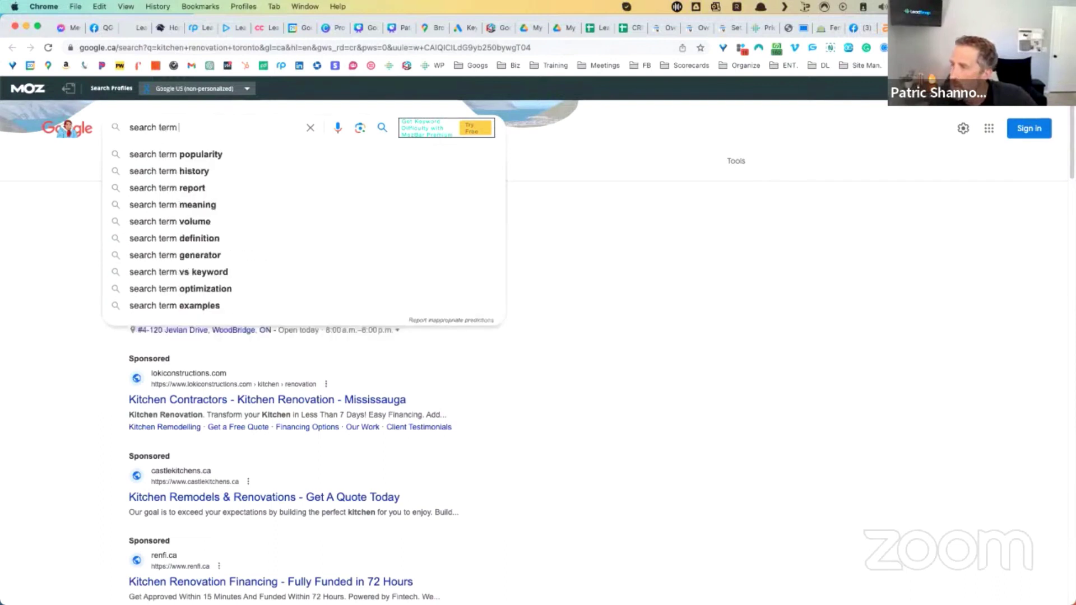
type(" volume")
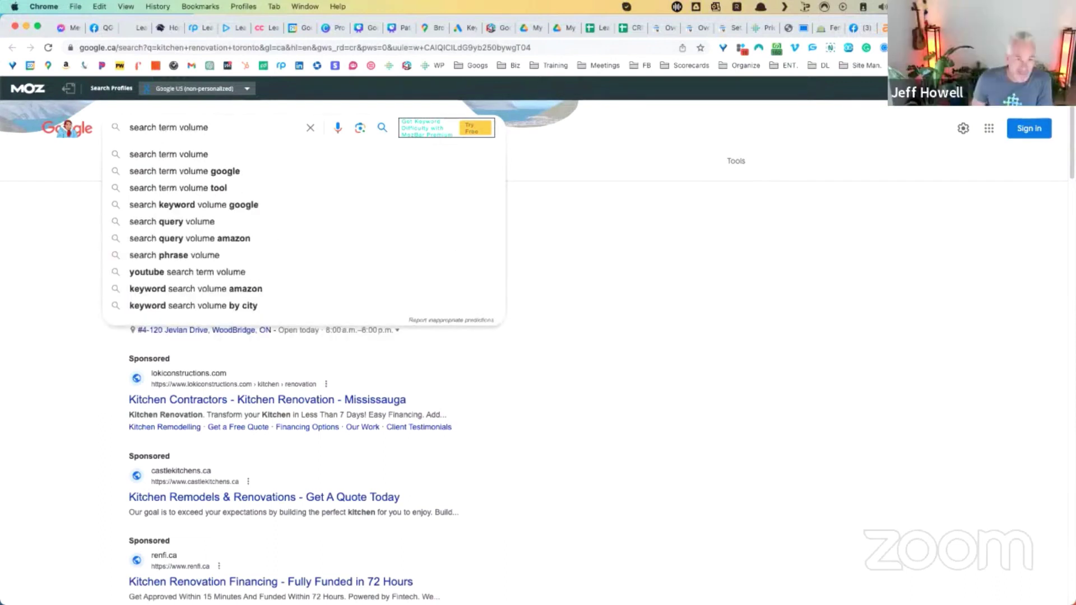
key("super+BackSpace")
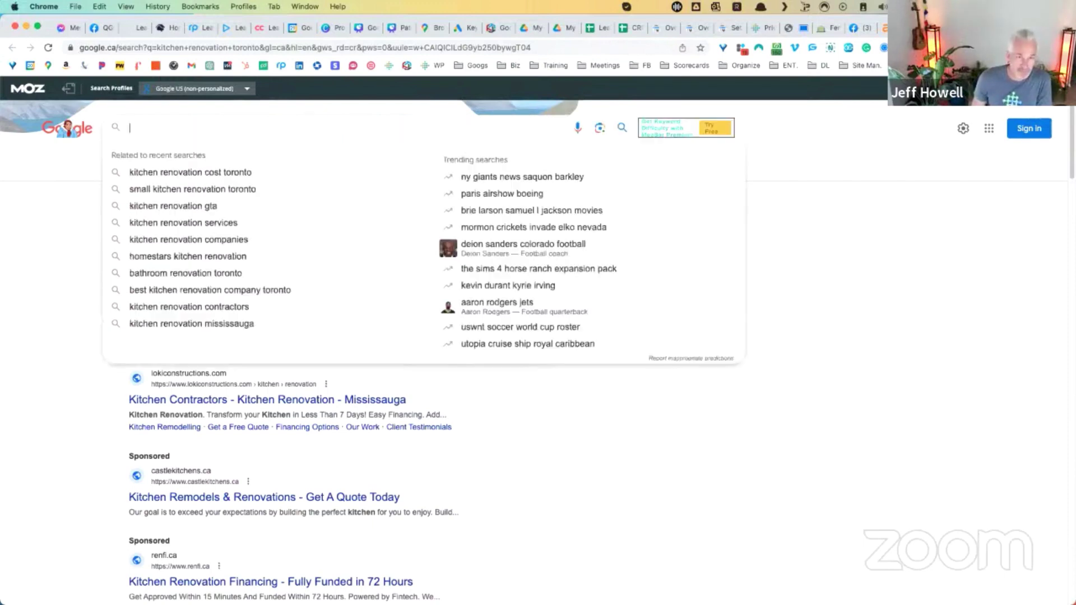
- Search Google for "long tail keyword graph"
type("long")
key("BackSpace")
type("tail shr")
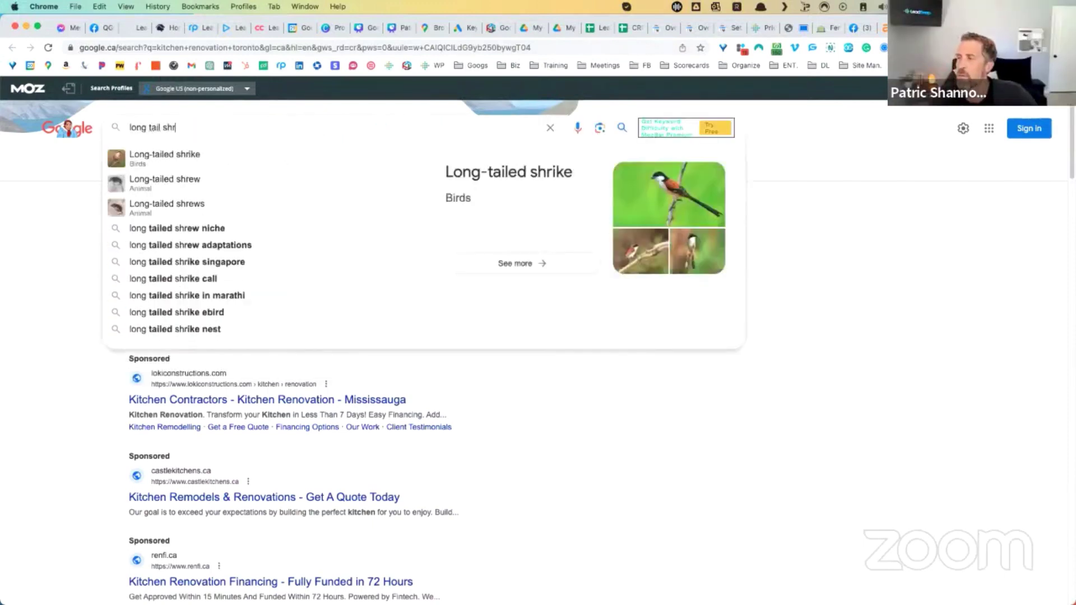
key("BackSpace")
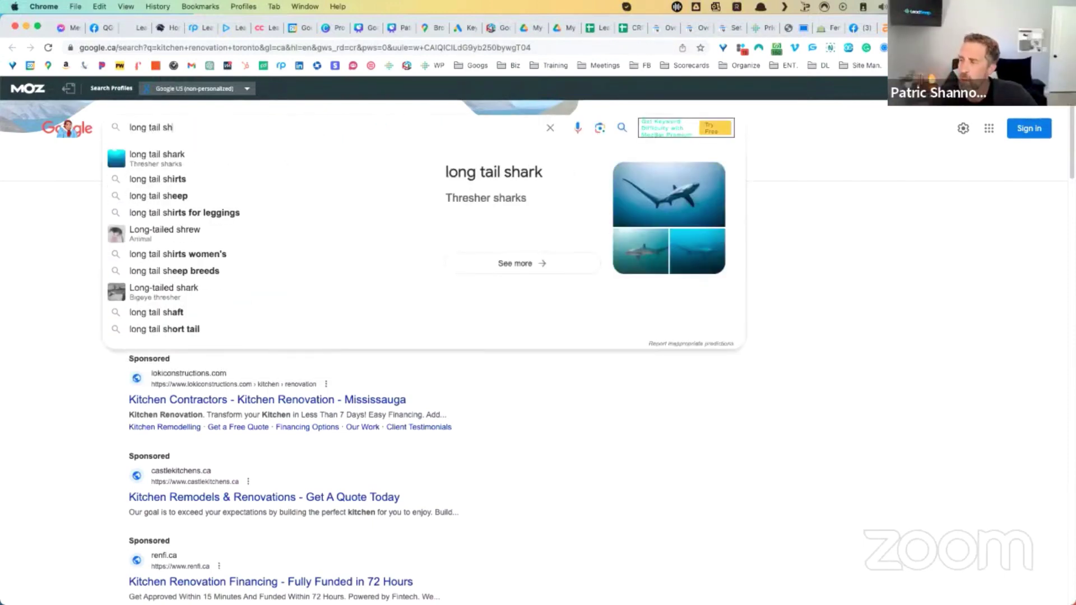
key("BackSpace")
key("BackSpace")
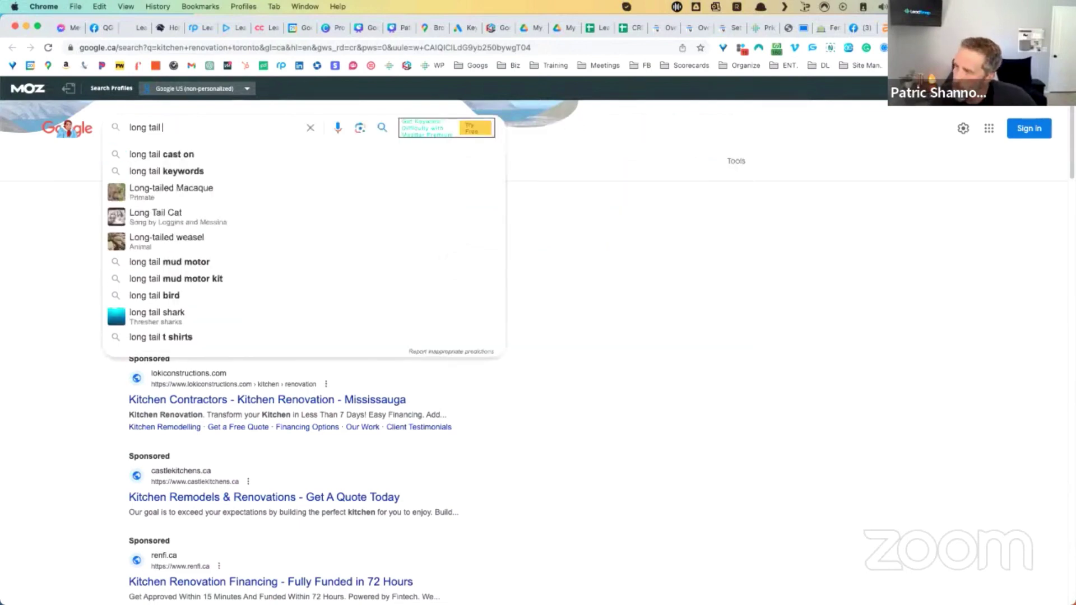
type("keyword graph")
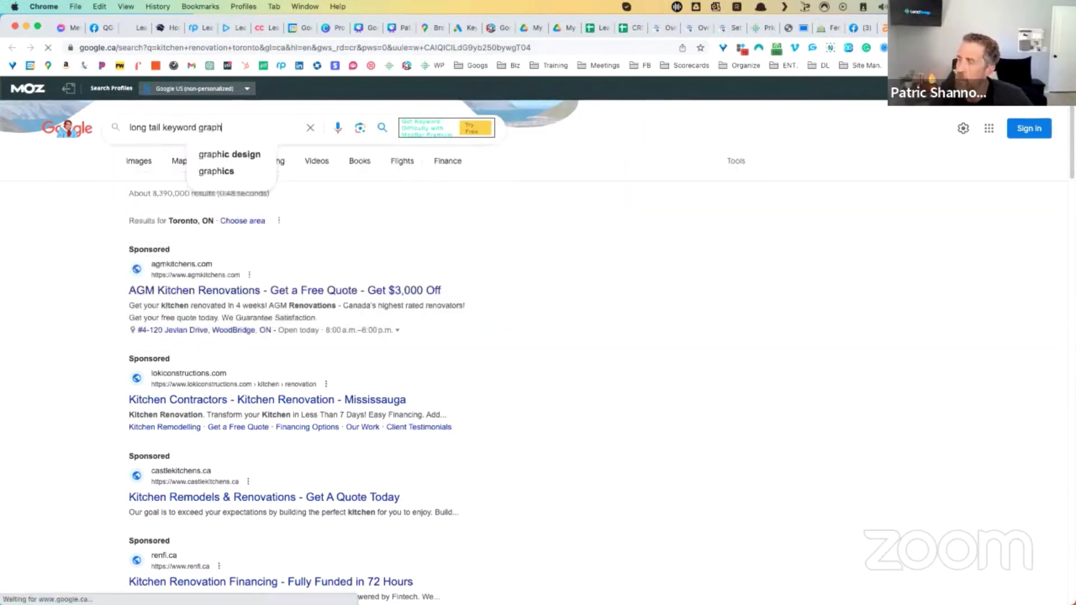
key("Return")
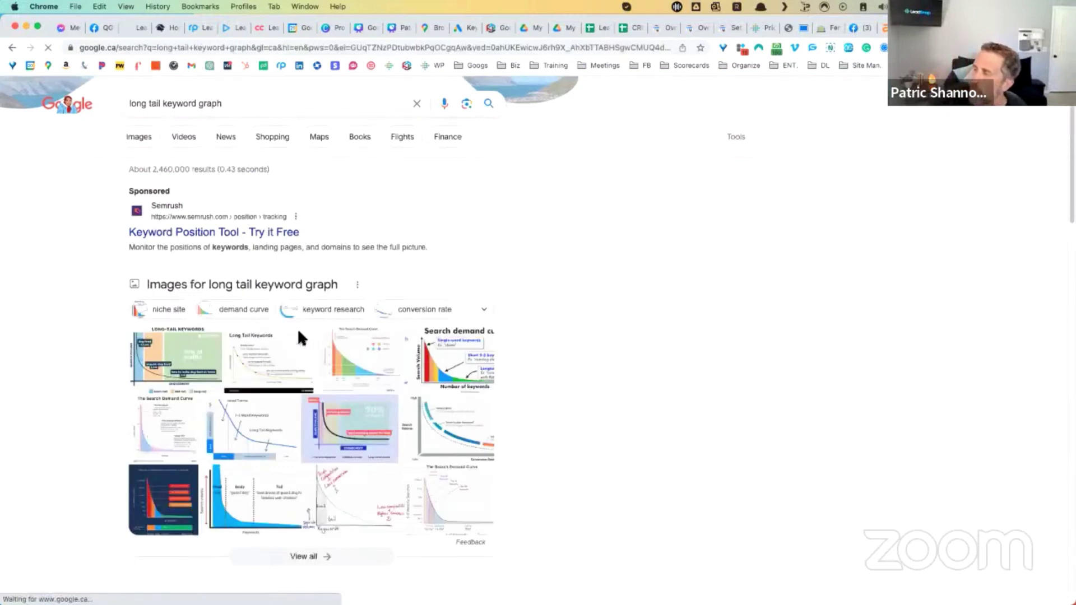
- Switch to the image results and open the preview of the Raven Tools long tail keywords chart
left_click(272, 360)
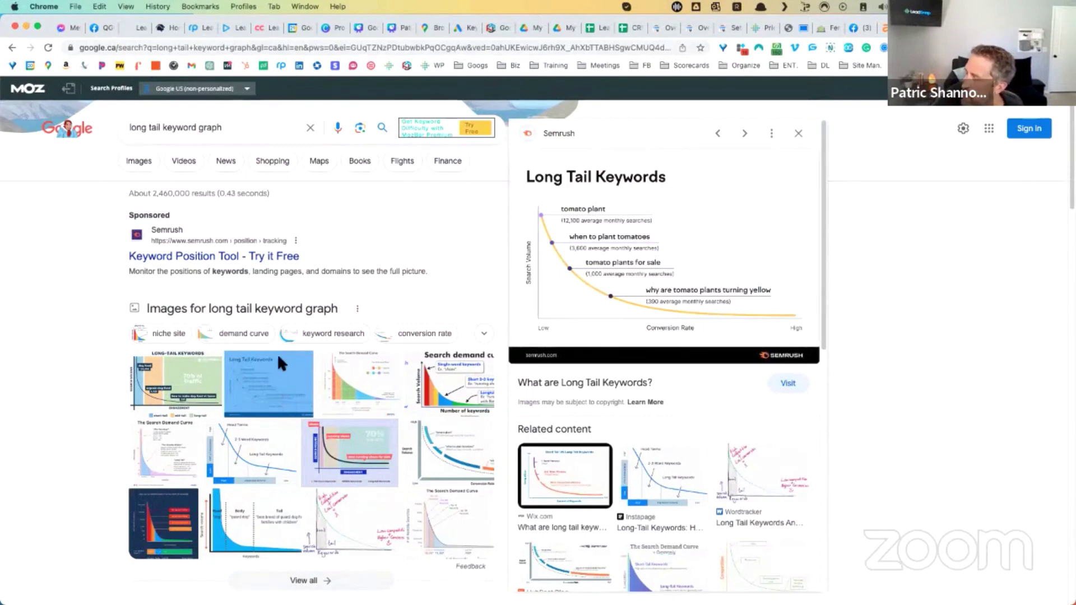
left_click(144, 160)
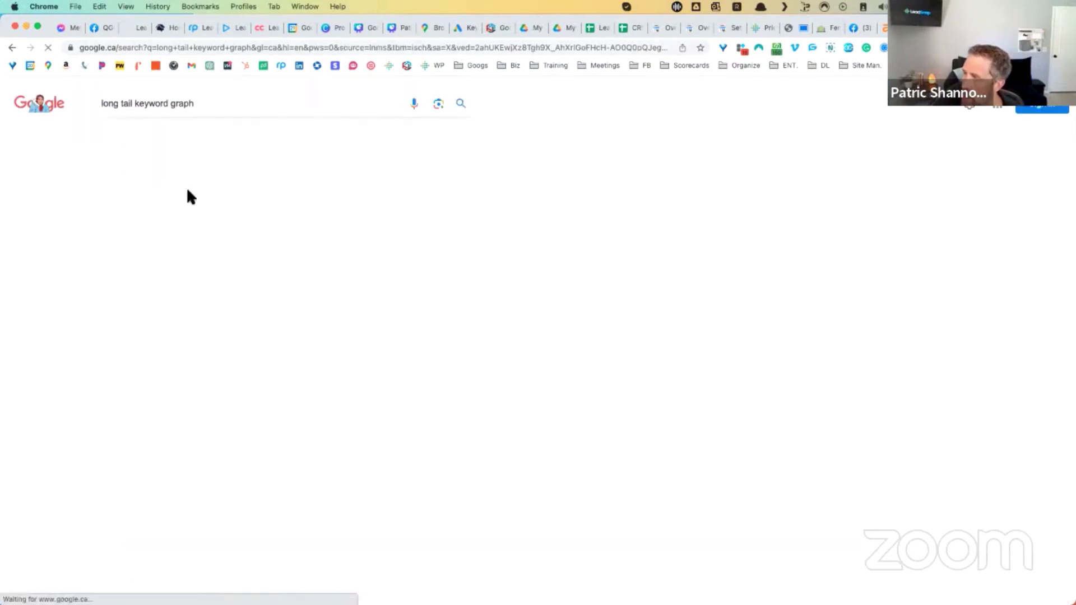
left_click(217, 271)
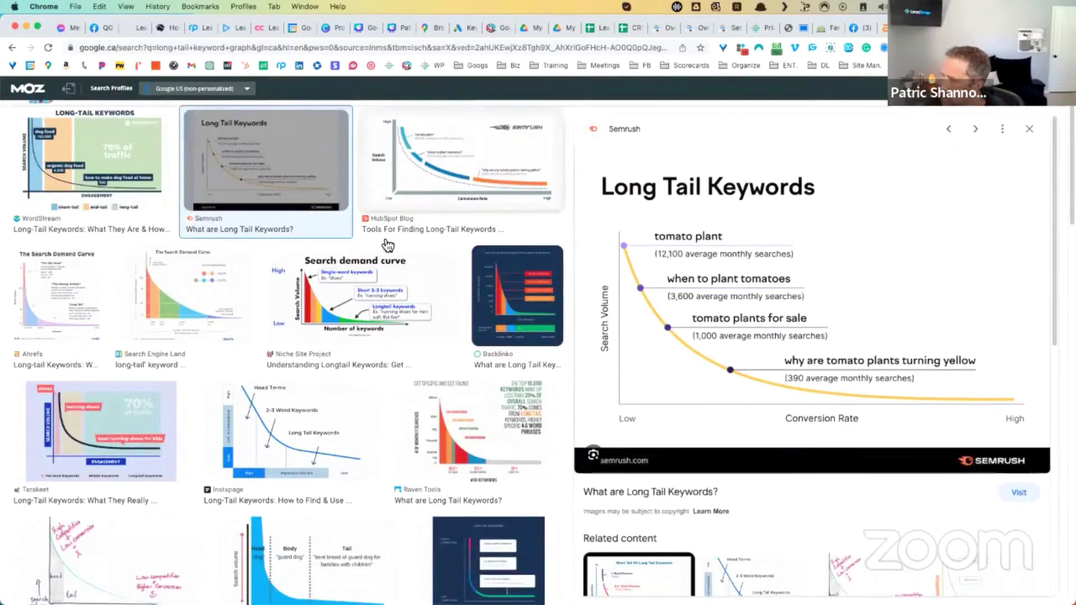
scroll(247, 277, "up", 3)
scroll(392, 392, "down", 3)
left_click(476, 432)
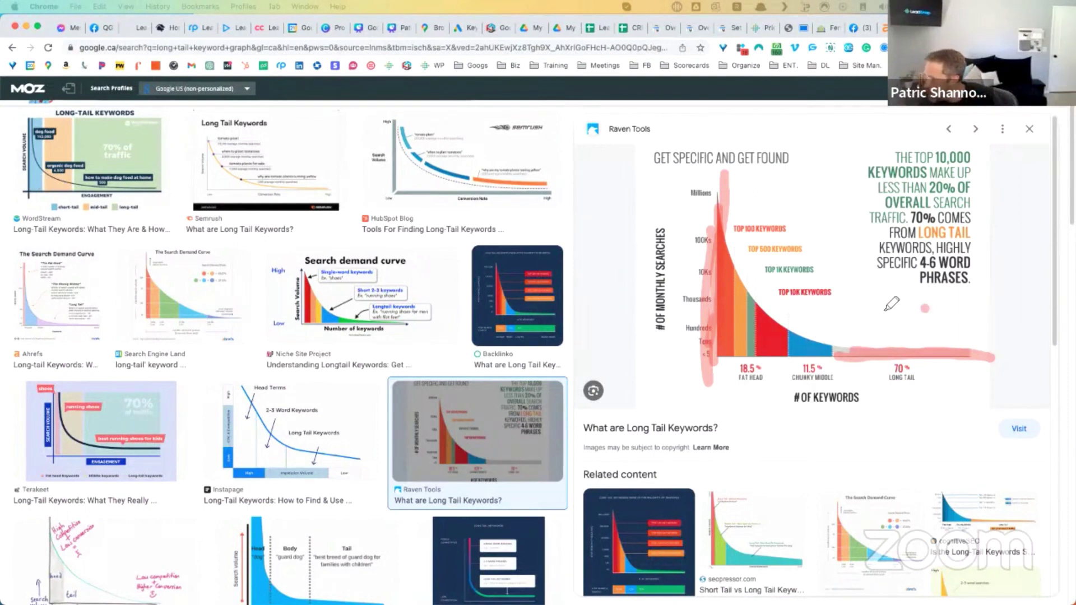
- Annotate the Raven Tools chart with freehand strokes marking the curve's head, the long tail, the monthly searches axis and the keyword categories
mouse_move(893, 302)
left_mouse_down()
mouse_move(927, 307)
mouse_move(891, 297)
left_mouse_up()
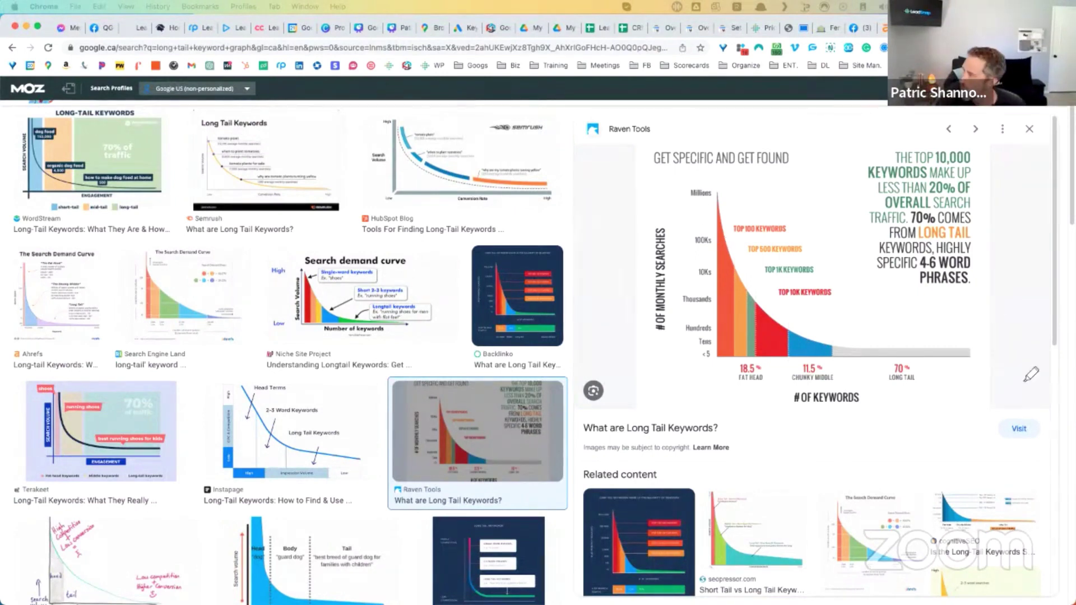
left_click_drag(872, 315, 977, 316)
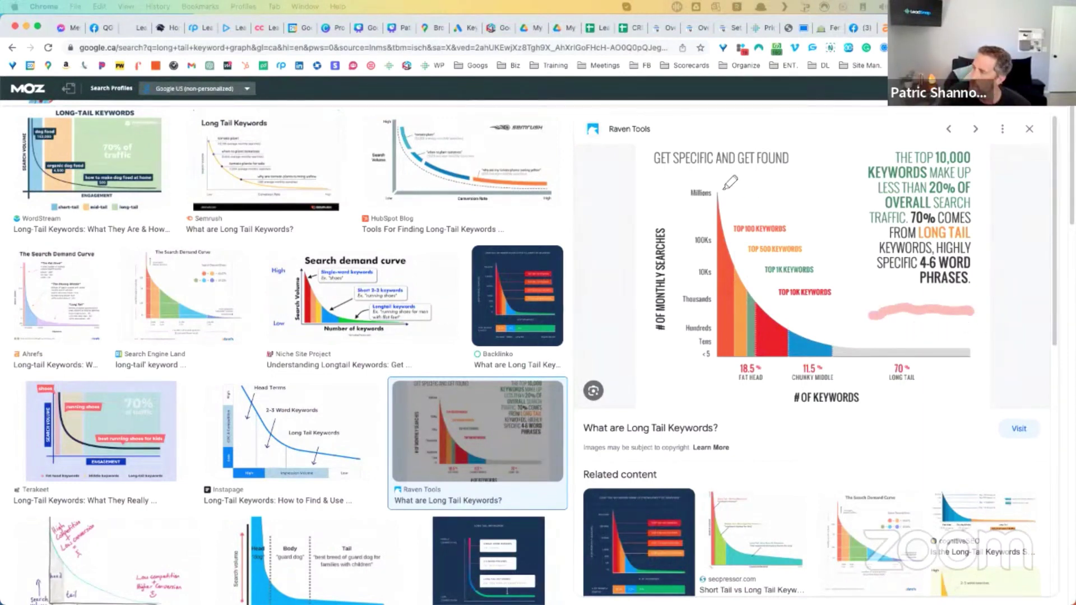
left_click_drag(723, 181, 723, 289)
left_click_drag(857, 340, 992, 353)
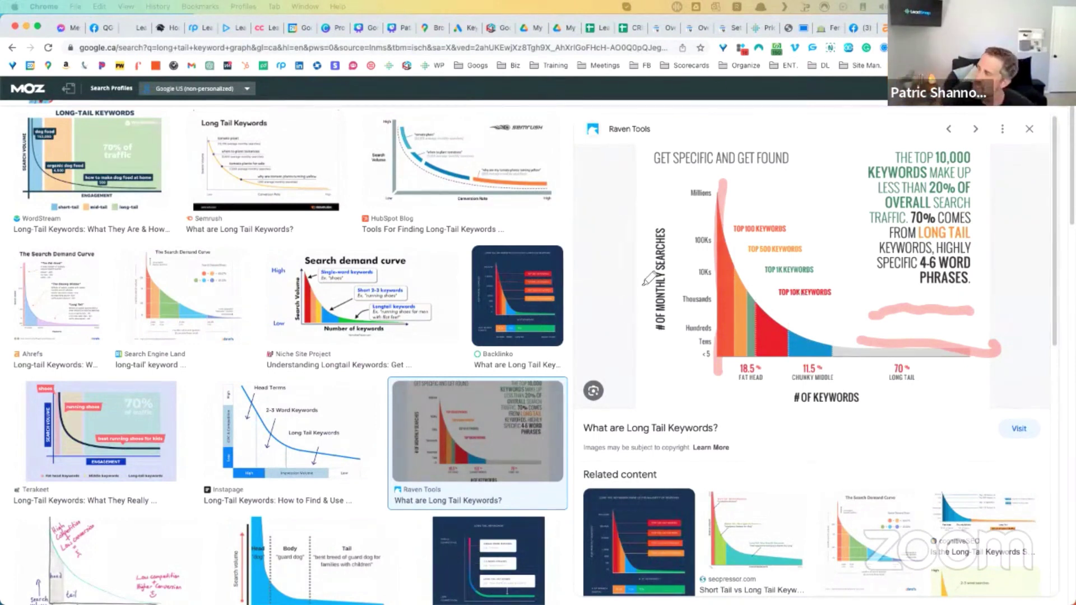
left_click_drag(663, 355, 663, 371)
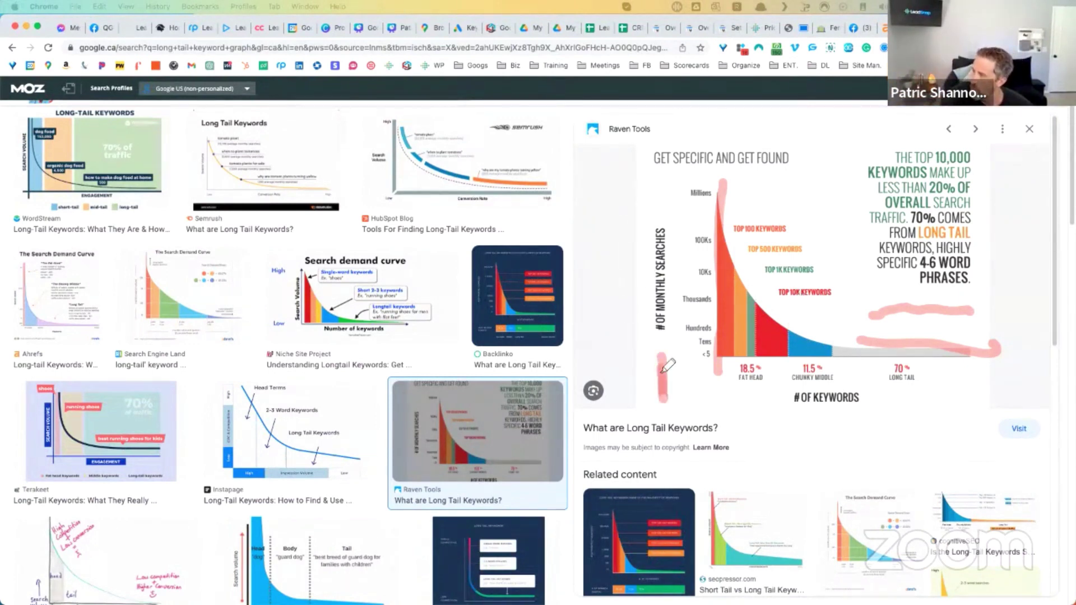
mouse_move(700, 191)
left_mouse_down()
mouse_move(707, 386)
mouse_move(701, 171)
left_mouse_up()
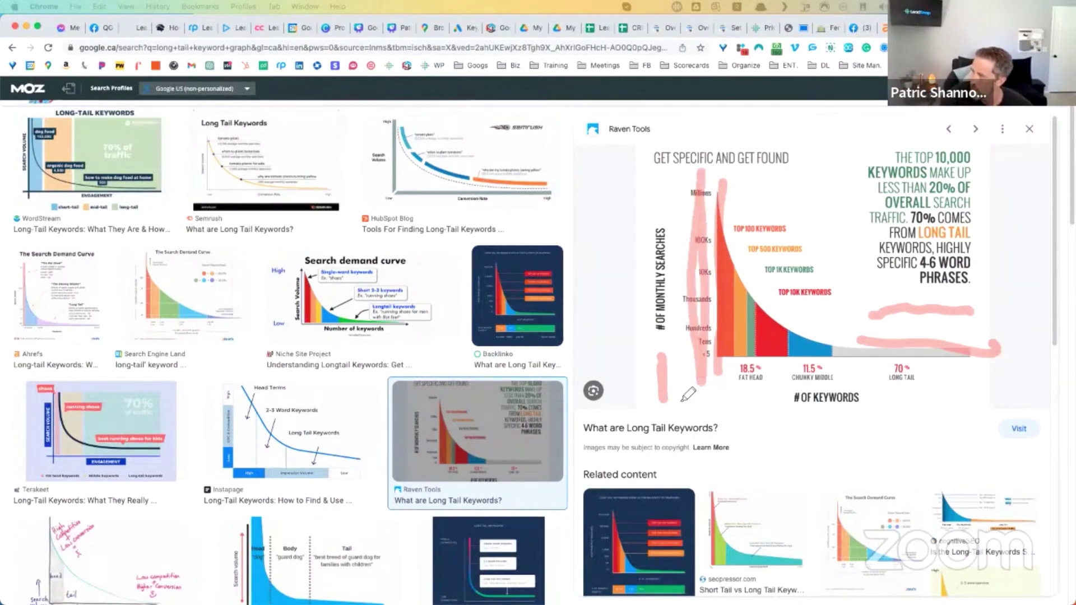
left_click_drag(664, 391, 1013, 404)
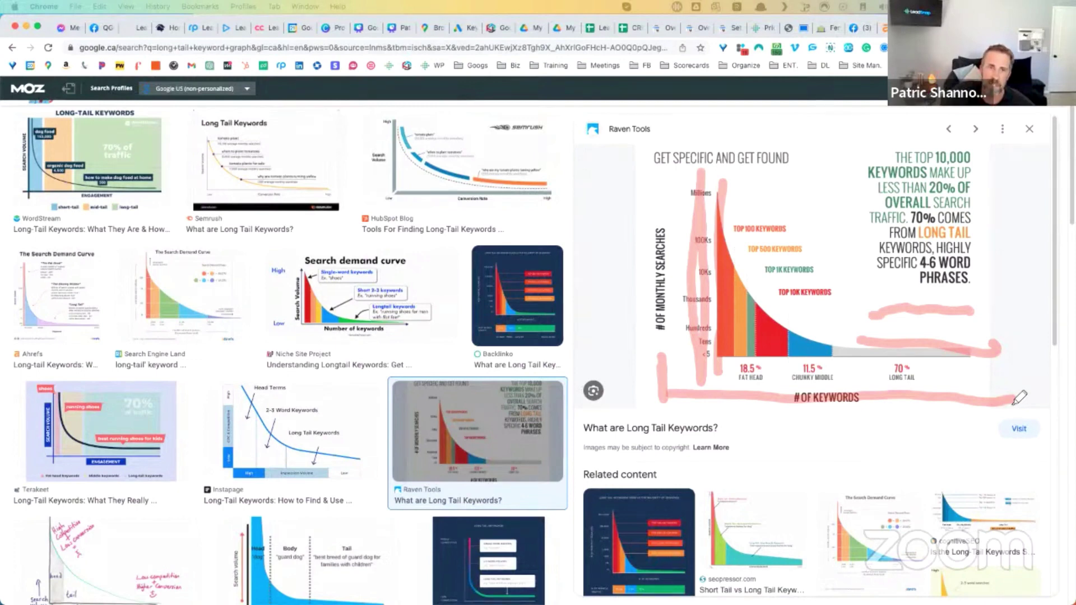
mouse_move(925, 364)
left_mouse_down()
mouse_move(882, 414)
mouse_move(680, 386)
left_mouse_up()
mouse_move(666, 331)
left_mouse_down()
mouse_move(673, 402)
mouse_move(675, 394)
left_mouse_up()
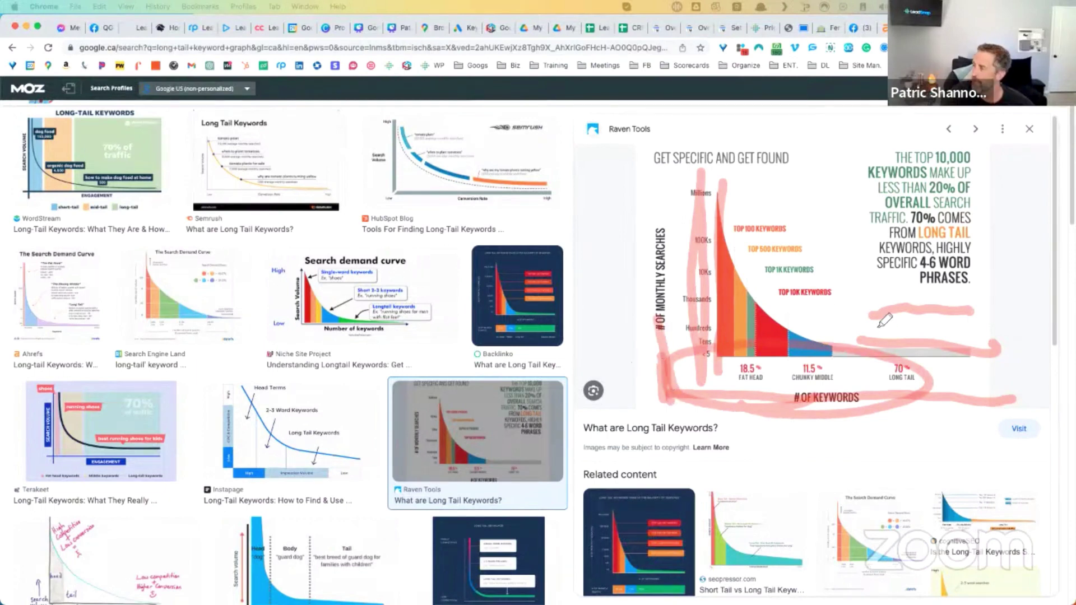
mouse_move(858, 330)
left_mouse_down()
mouse_move(1005, 311)
mouse_move(981, 317)
left_mouse_up()
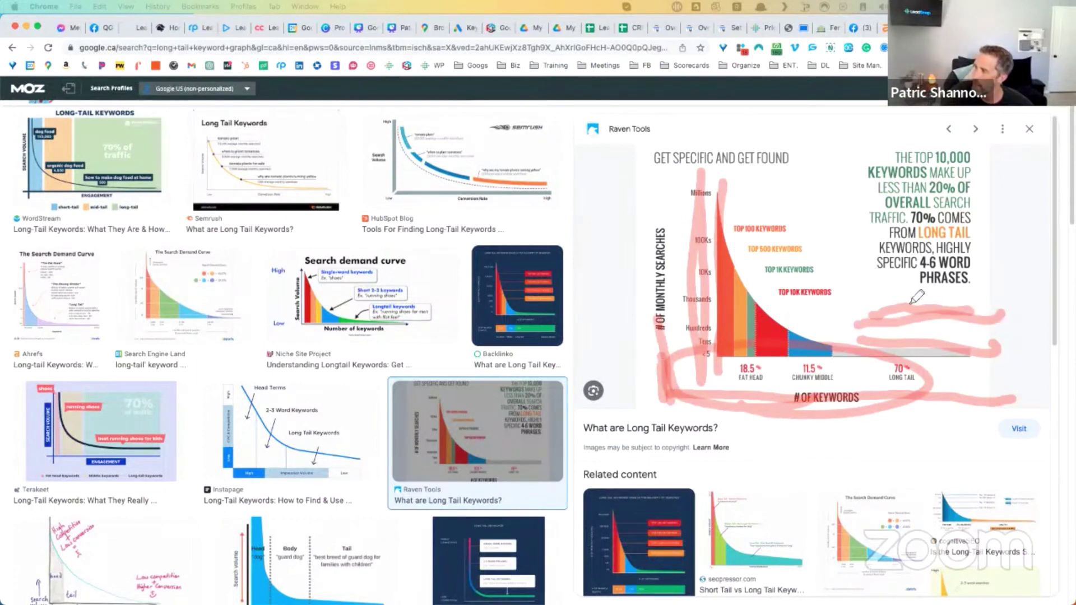
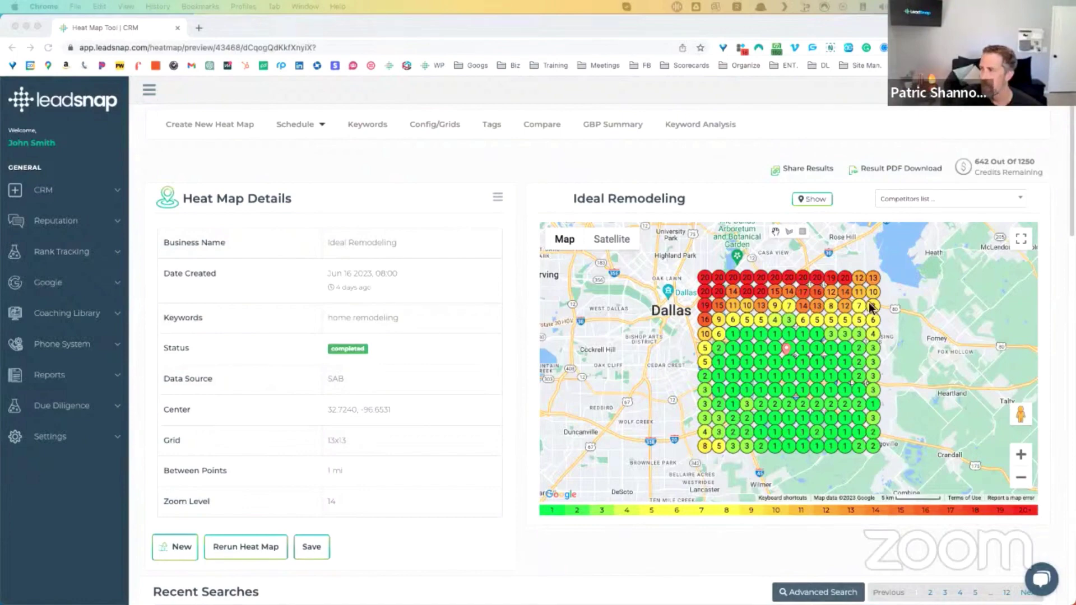
- In LeadSnap, compare Ideal Remodeling's heat maps for "home remodeling" and "basement remodeling" from the recent searches
scroll(835, 296, "down", 1)
scroll(834, 296, "down", 10)
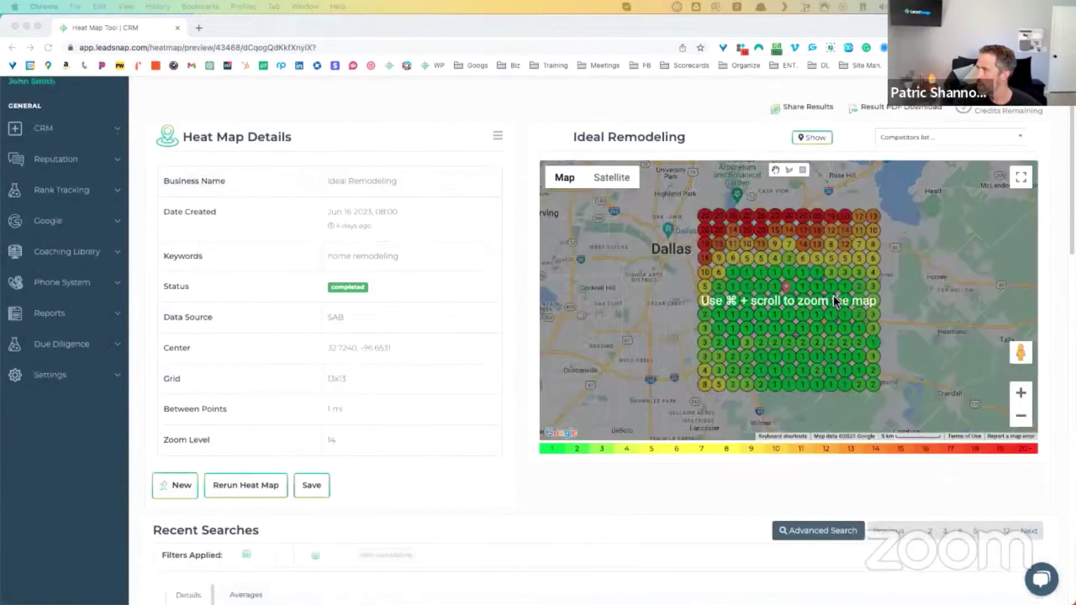
scroll(828, 291, "up", 5)
scroll(821, 275, "up", 1)
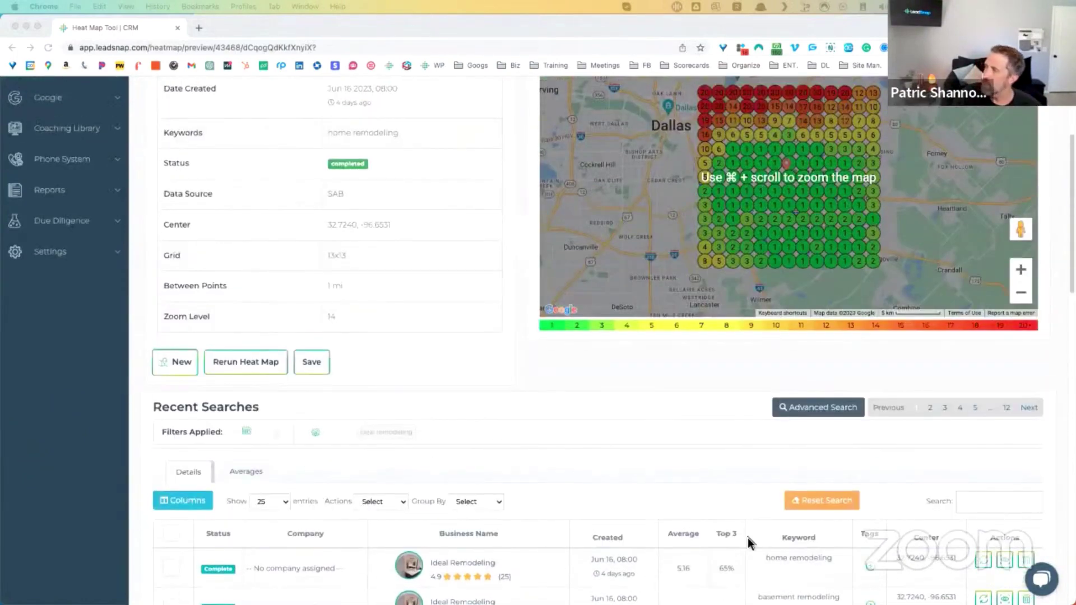
scroll(718, 556, "up", 5)
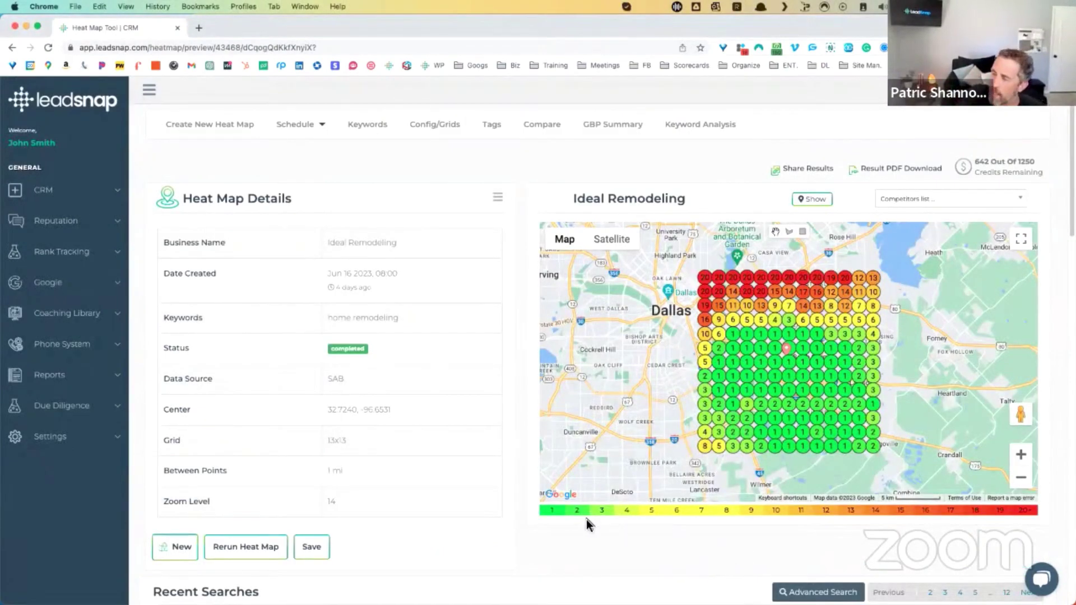
scroll(416, 446, "down", 9)
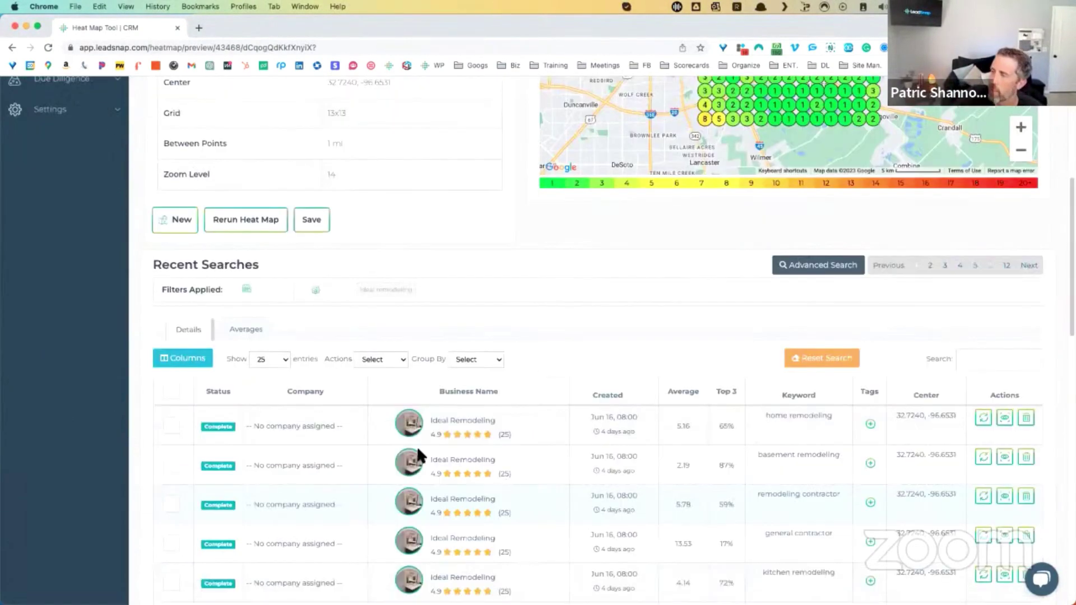
left_click(173, 430)
left_click(172, 467)
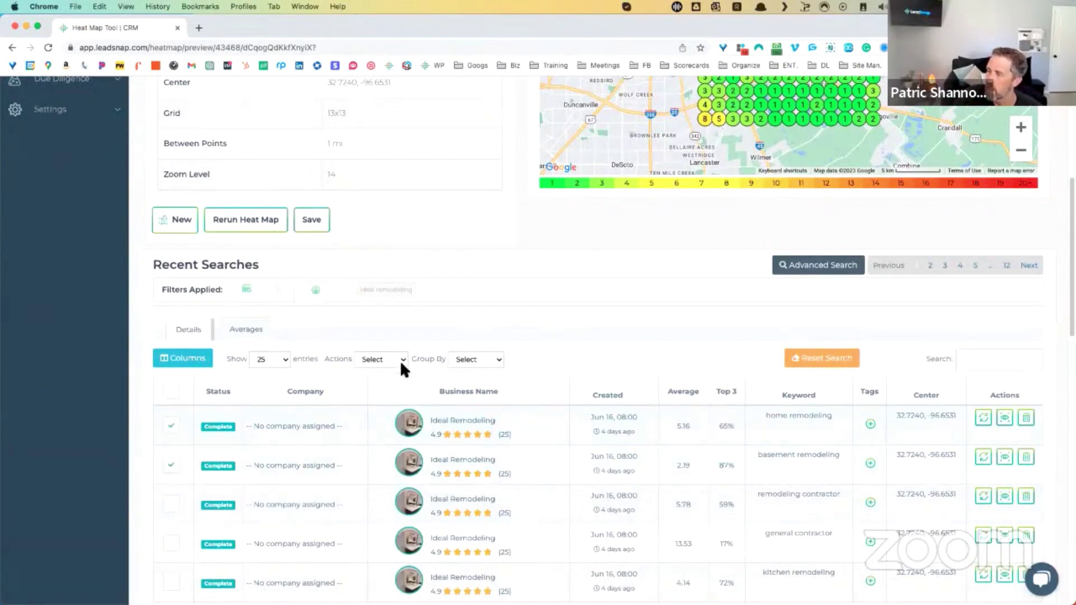
left_click(381, 359)
left_click(383, 372)
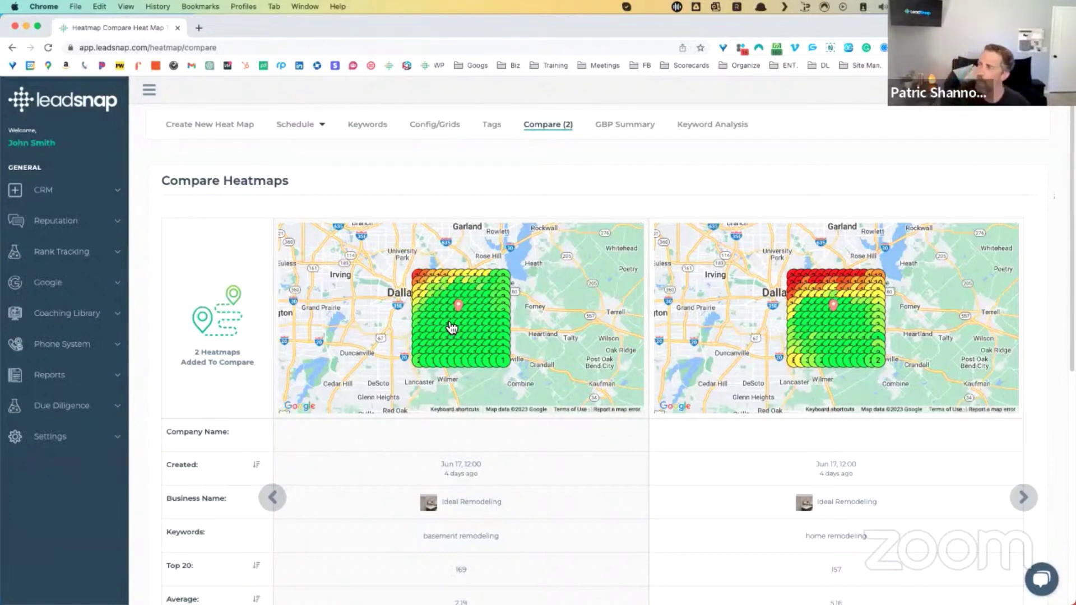
- Open the GBP Summary and search its company selector for "ideal remodel"
left_click(623, 135)
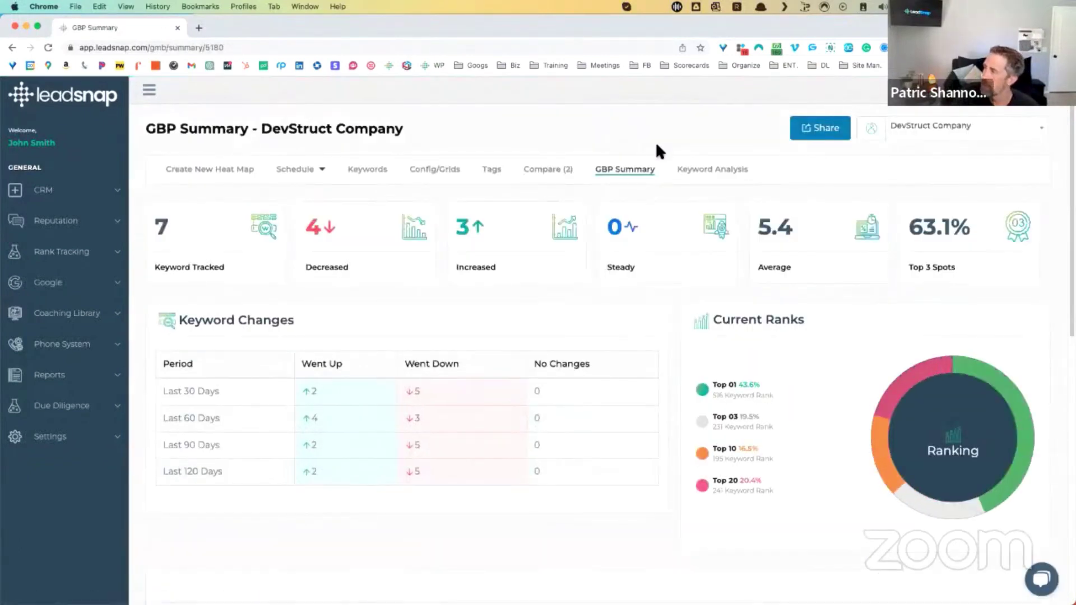
left_click(968, 124)
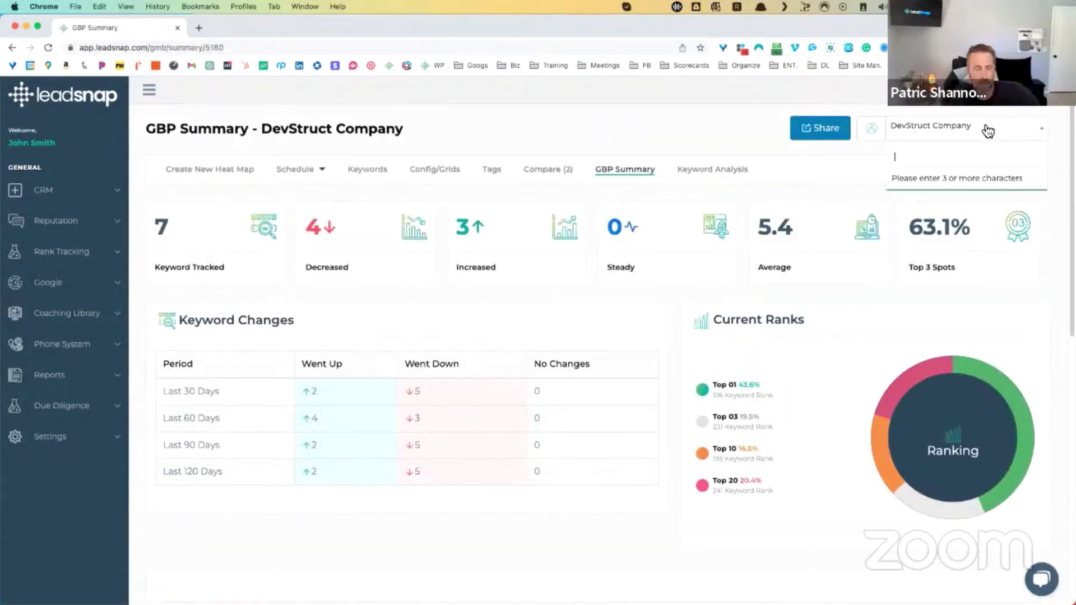
type("ideal")
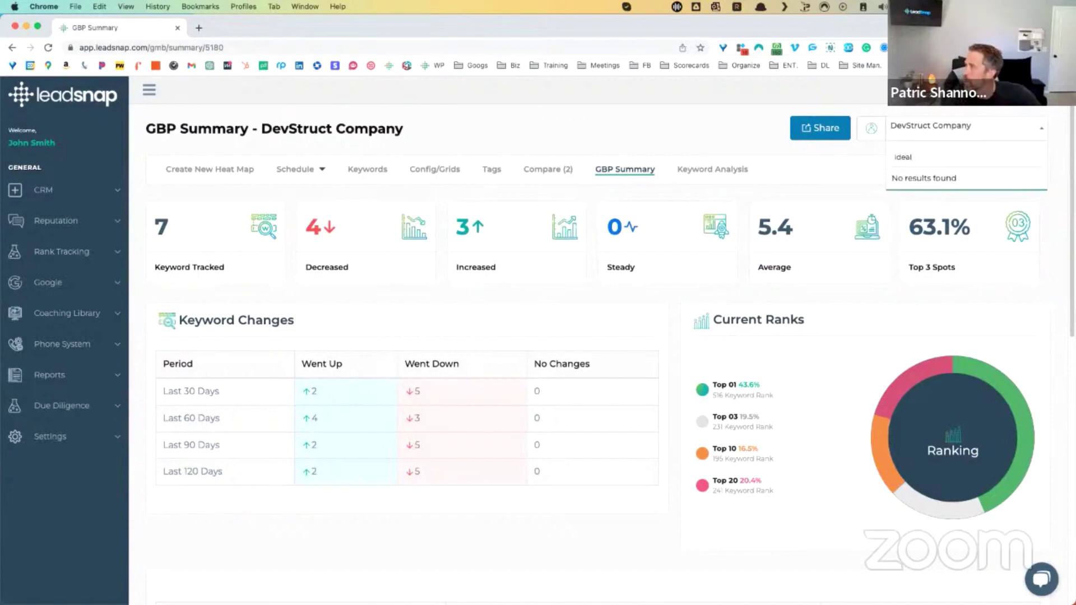
type(" remov")
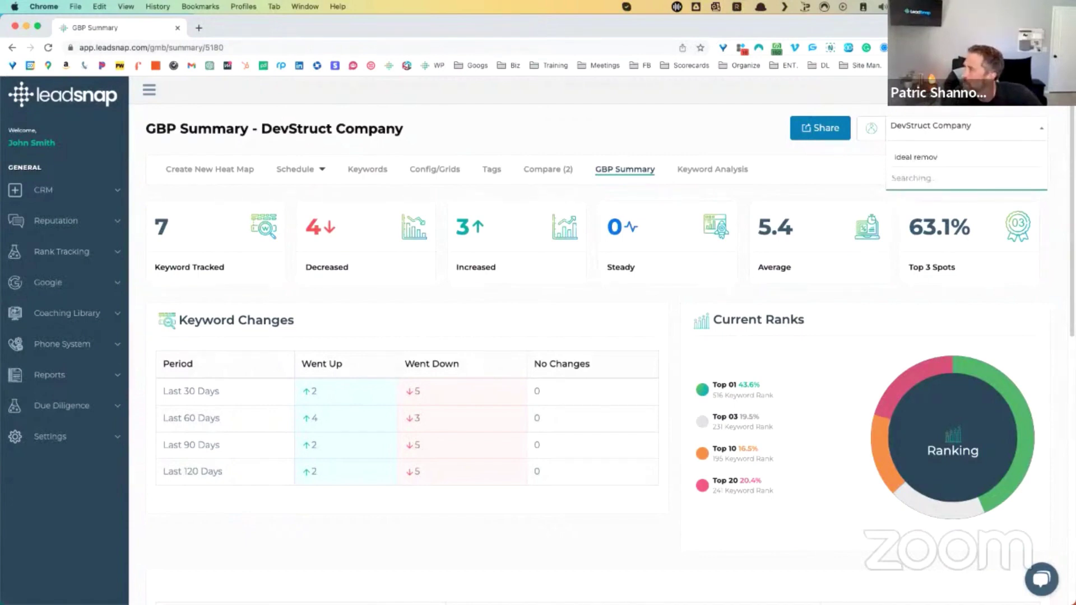
key("BackSpace")
type("del")
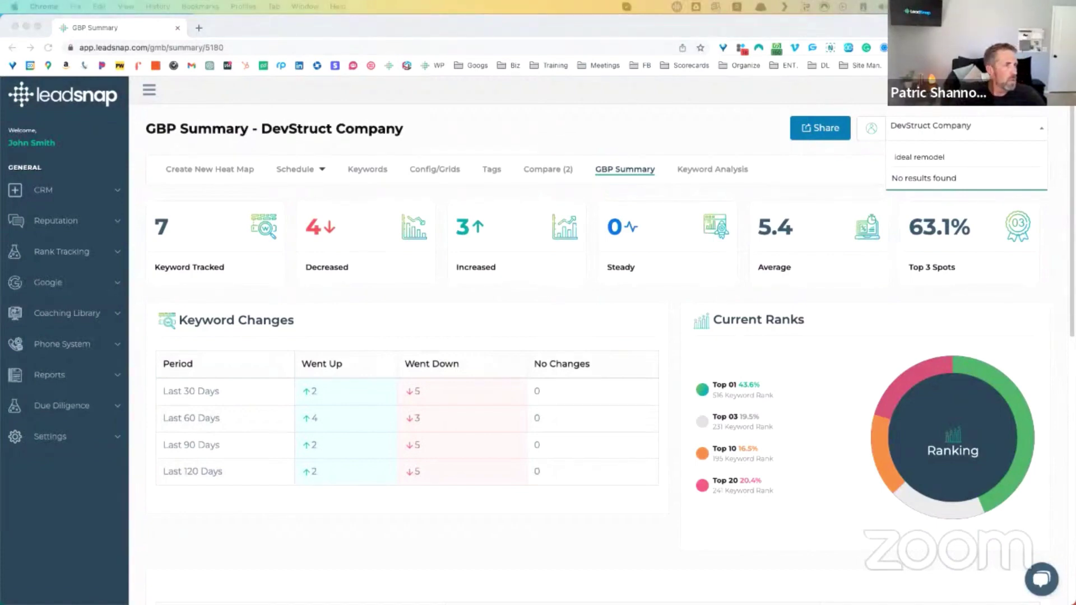
left_click_drag(829, 141, 840, 35)
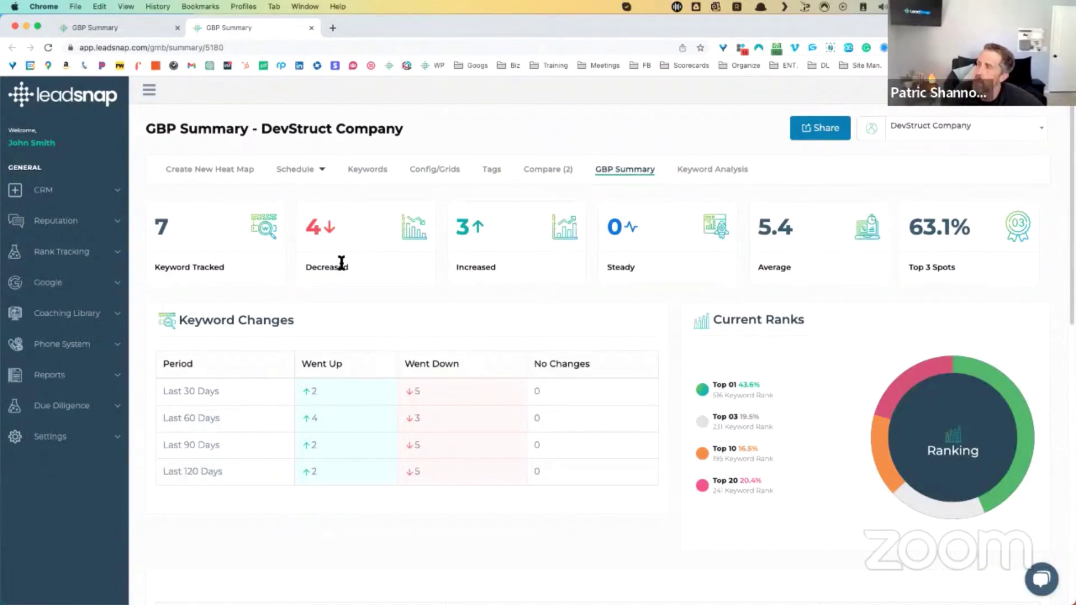
- Examine the average ranks for home remodeling and basement remodeling in the DevStruct Company summary, along with the Keyword Graph
scroll(315, 288, "down", 7)
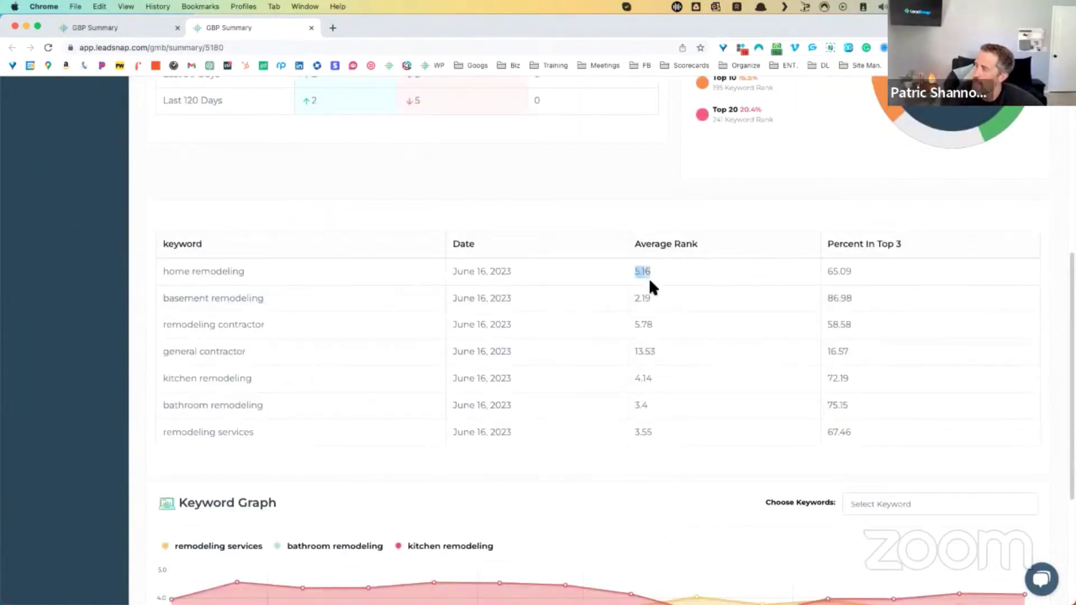
double_click(641, 296)
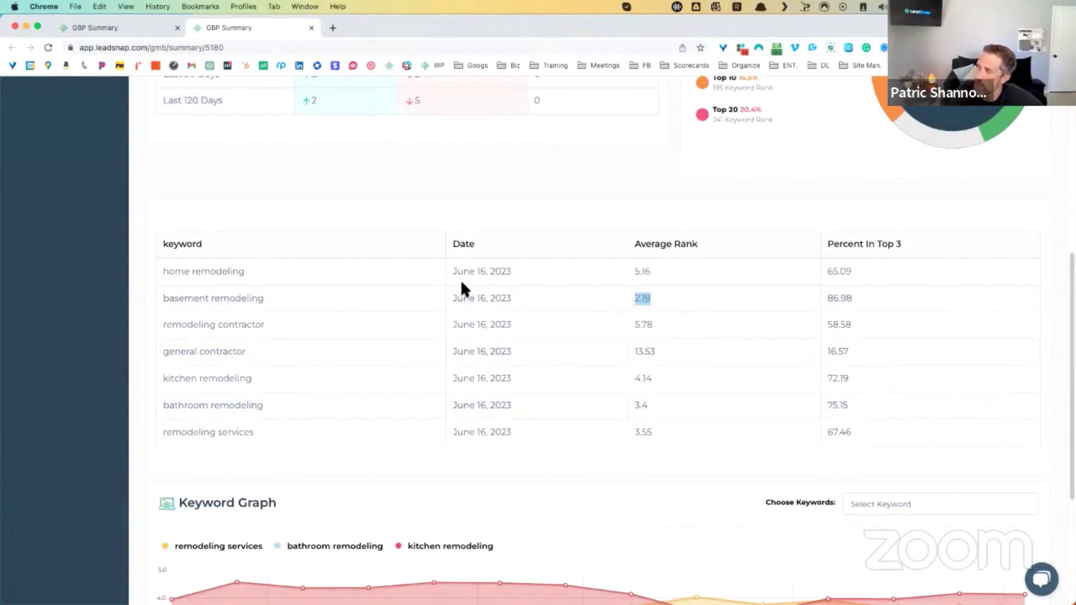
scroll(476, 291, "down", 4)
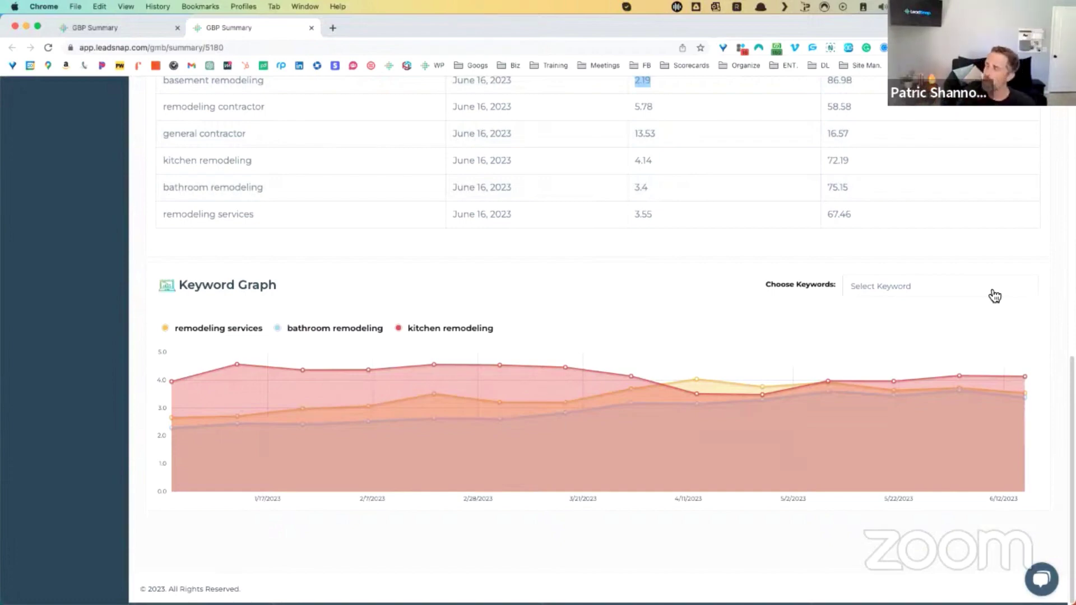
scroll(840, 173, "up", 2)
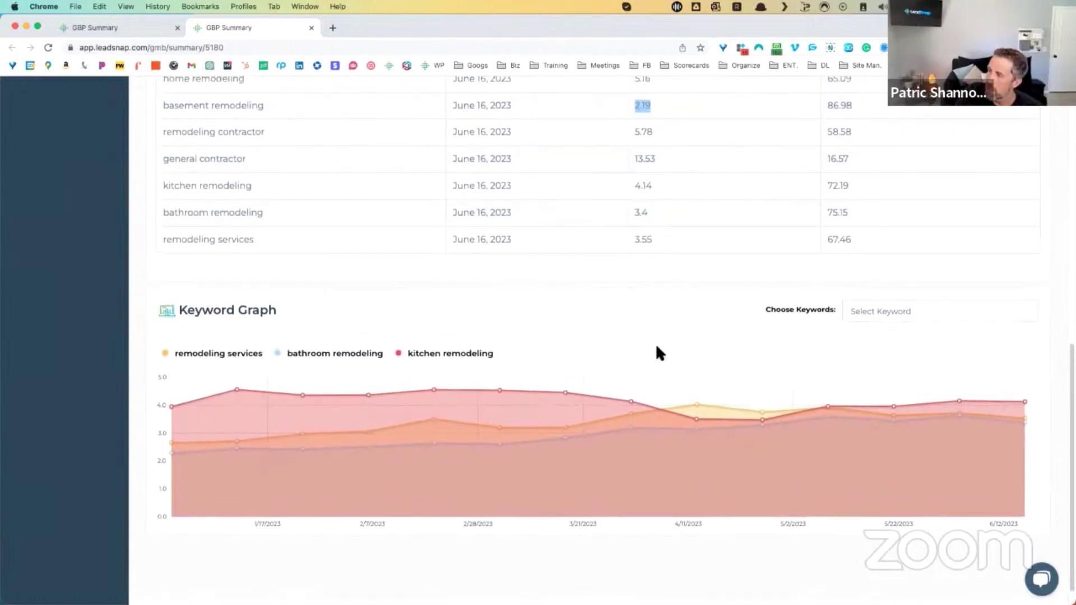
left_click(252, 375)
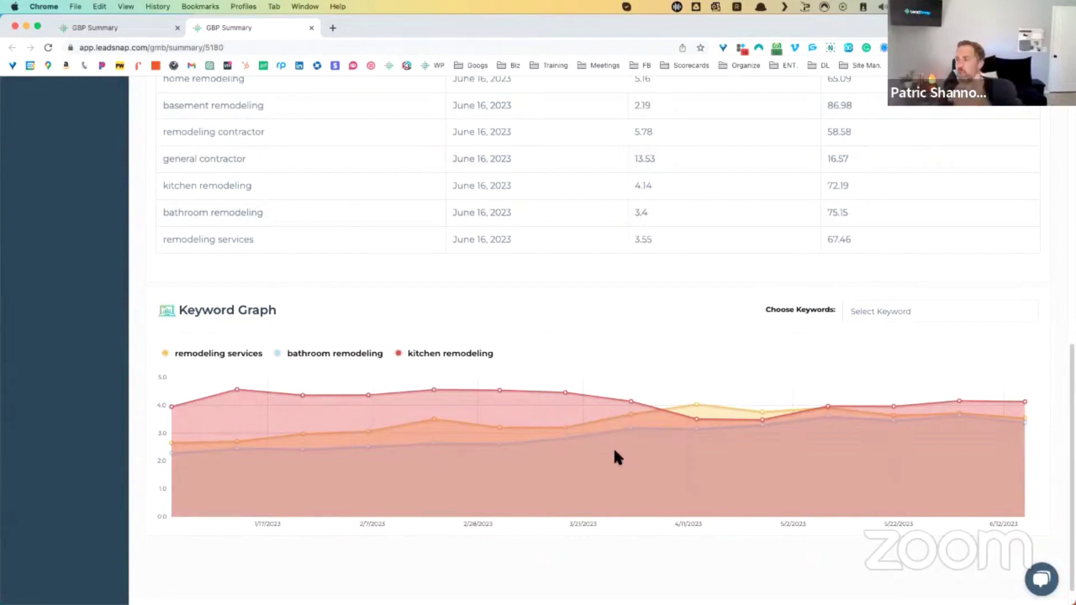
- Limit the Keyword Graph to "remodeling contractor" by adding it and removing remodeling services, bathroom remodeling and kitchen remodeling
left_click(1021, 312)
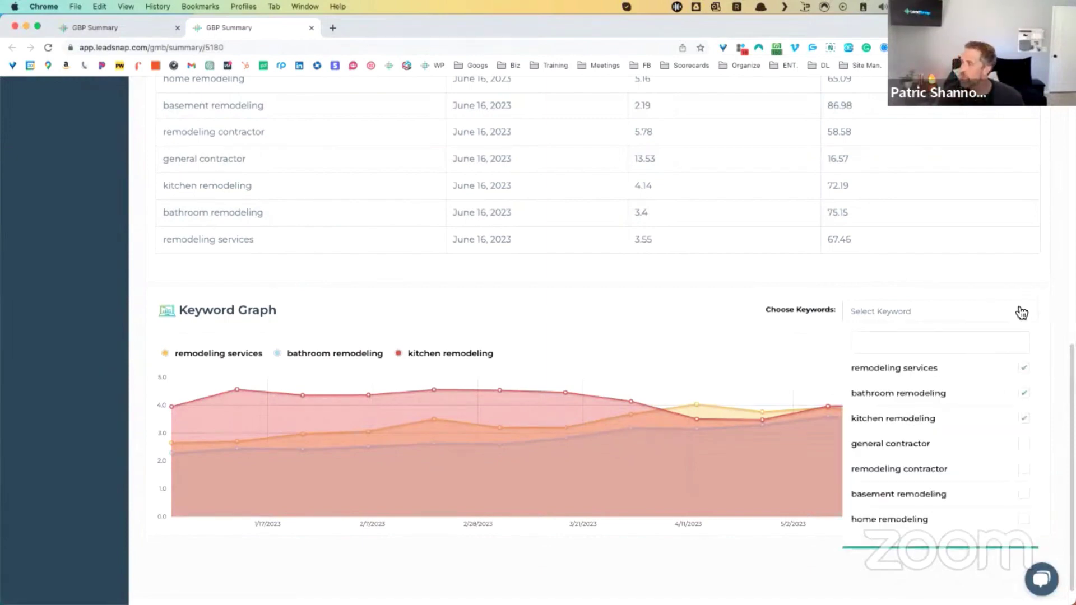
left_click(1024, 470)
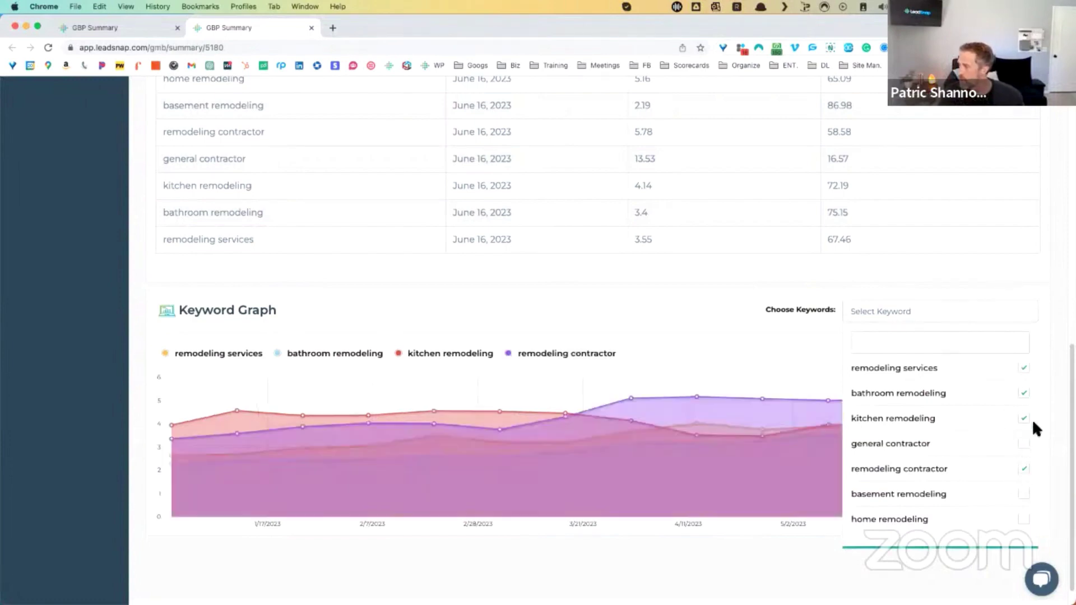
left_click(1024, 368)
left_click(1026, 394)
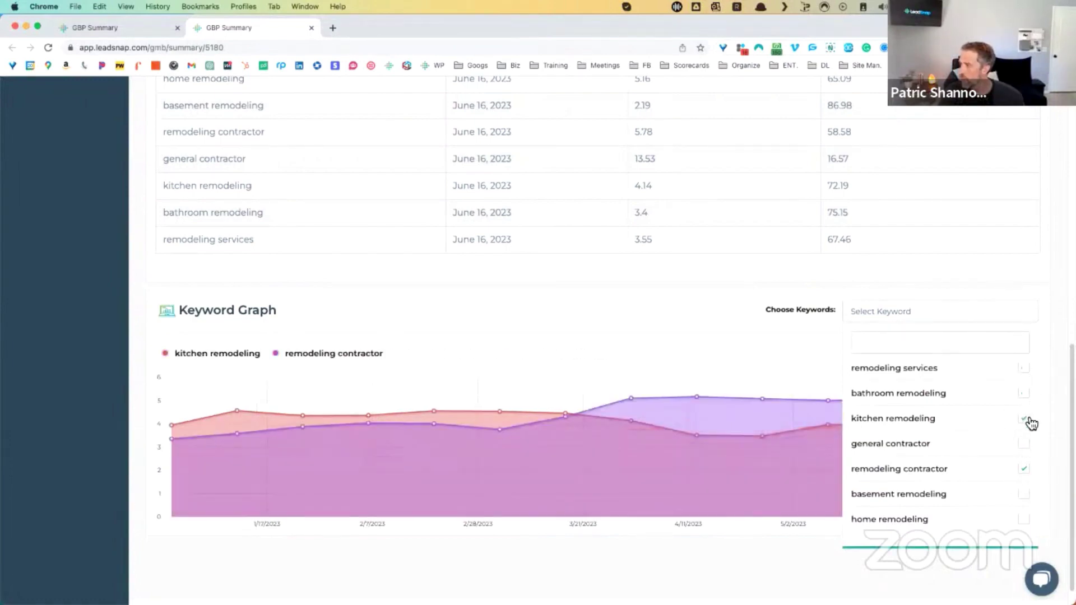
left_click(1025, 420)
left_click(959, 319)
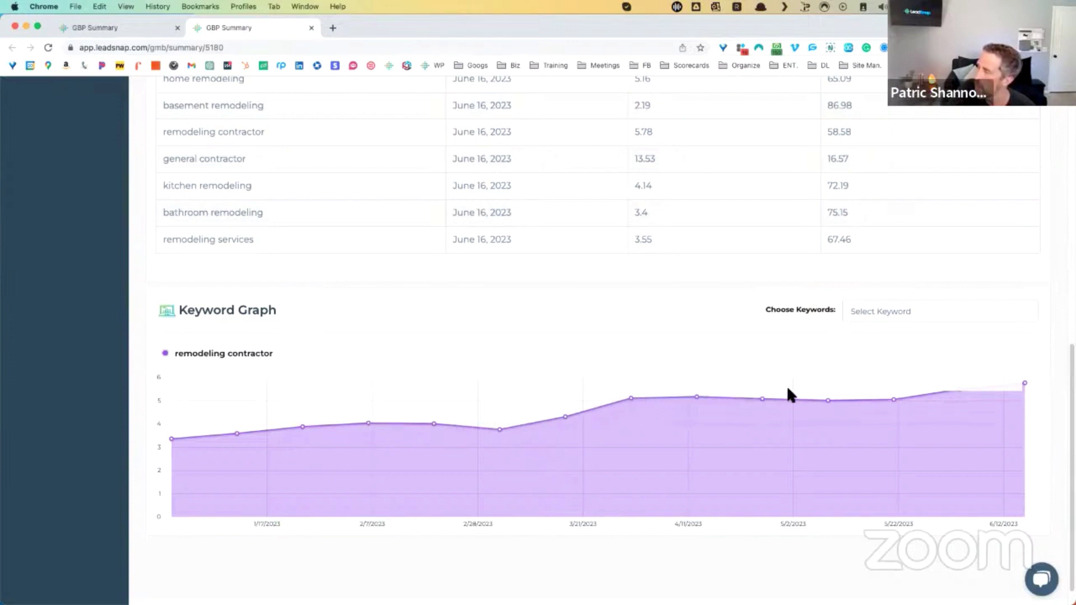
- Switch the Keyword Graph to show only "remodeling services" instead of "remodeling contractor"
left_click(979, 317)
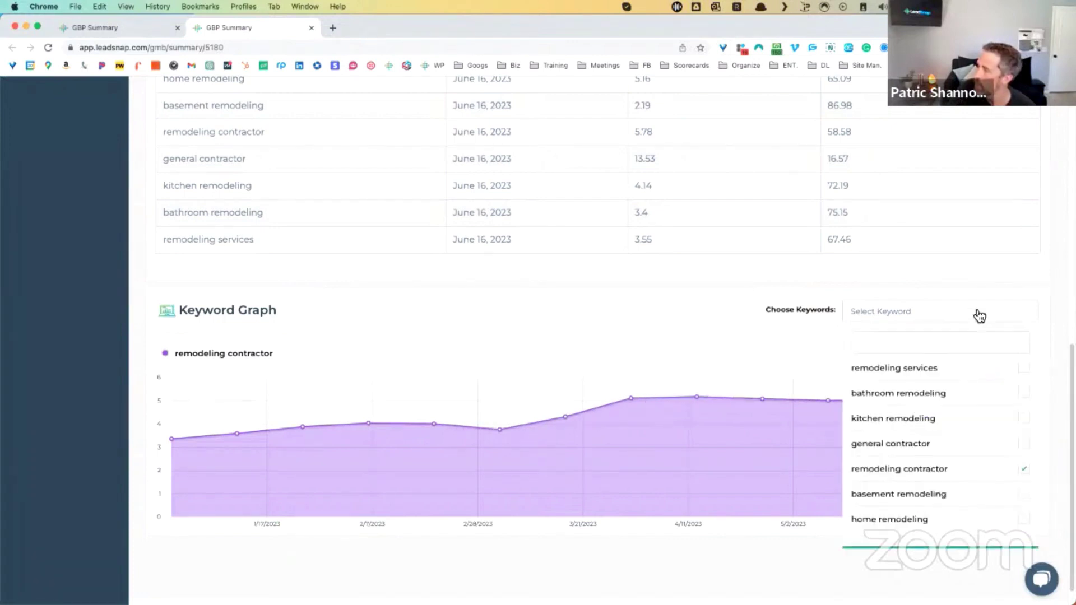
left_click(1024, 369)
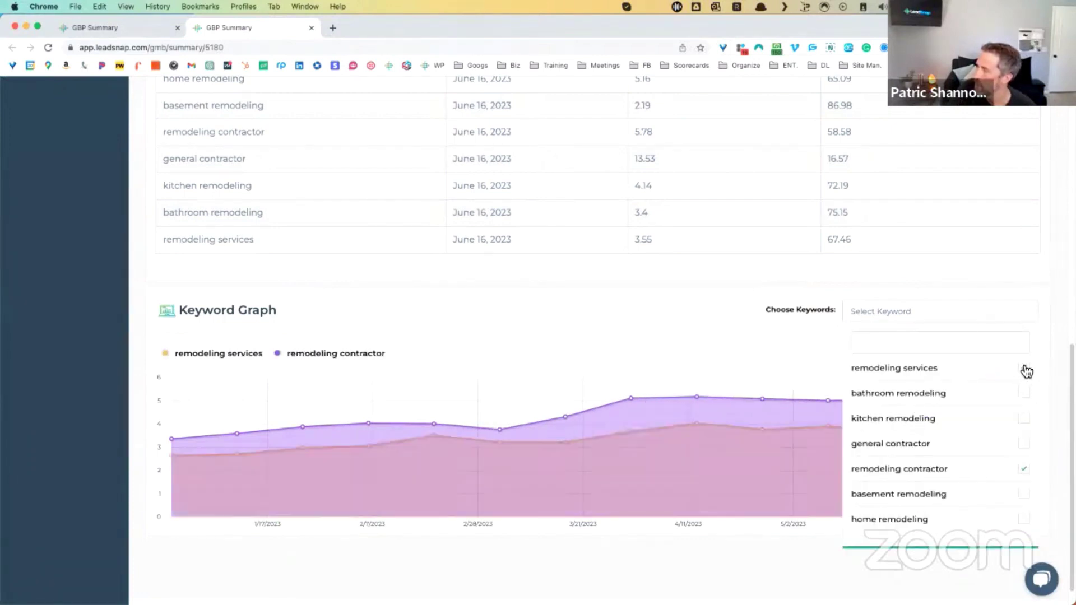
left_click(1024, 470)
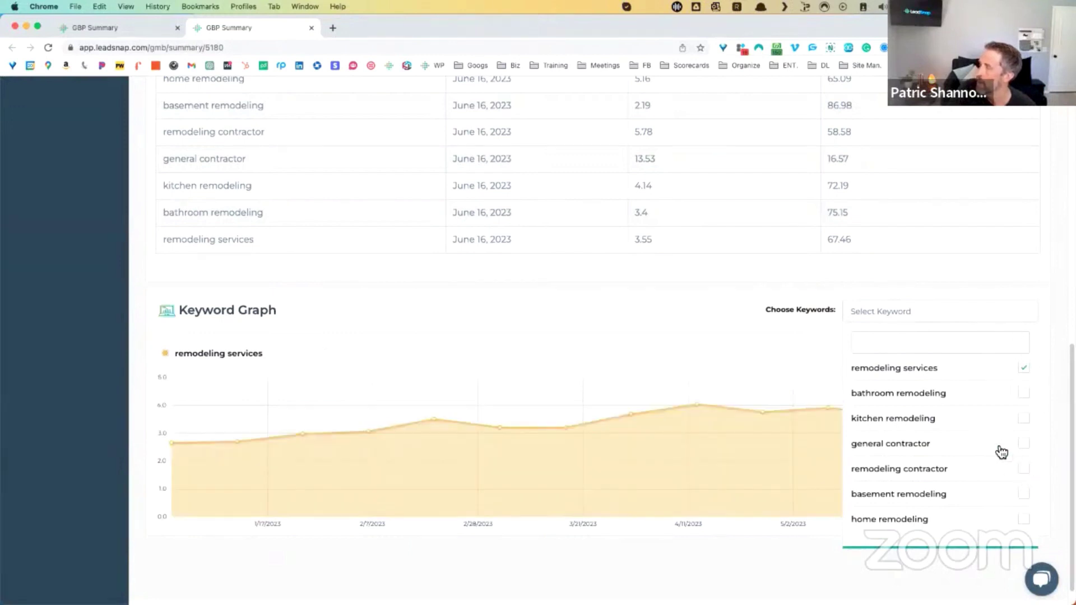
left_click(909, 318)
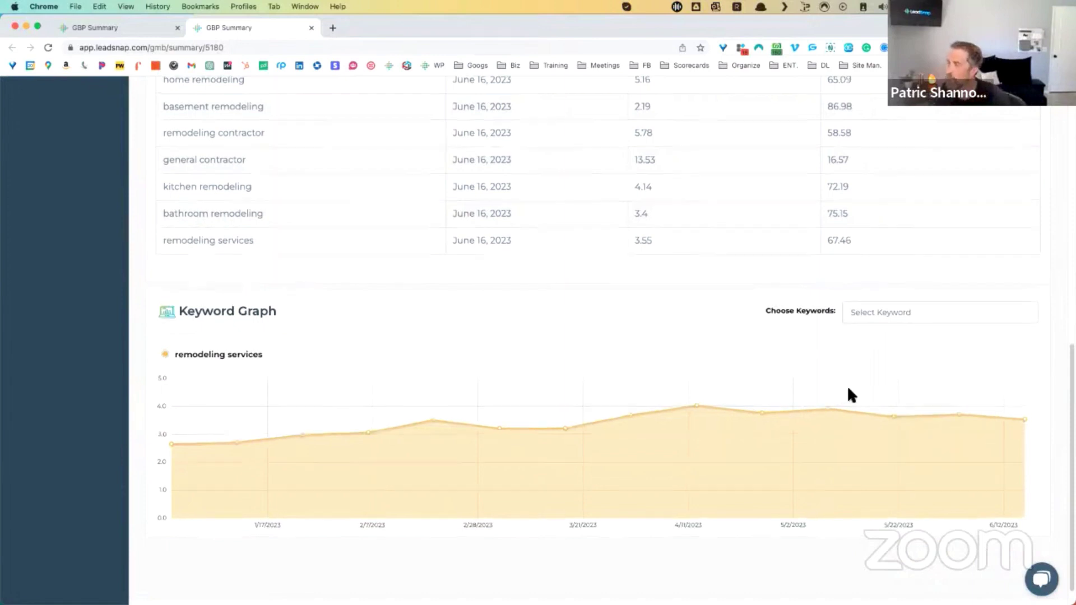
- Share a DevStruct Company report including the GBP Summary and GBP Keywords Analysis, and copy its link
scroll(848, 395, "up", 15)
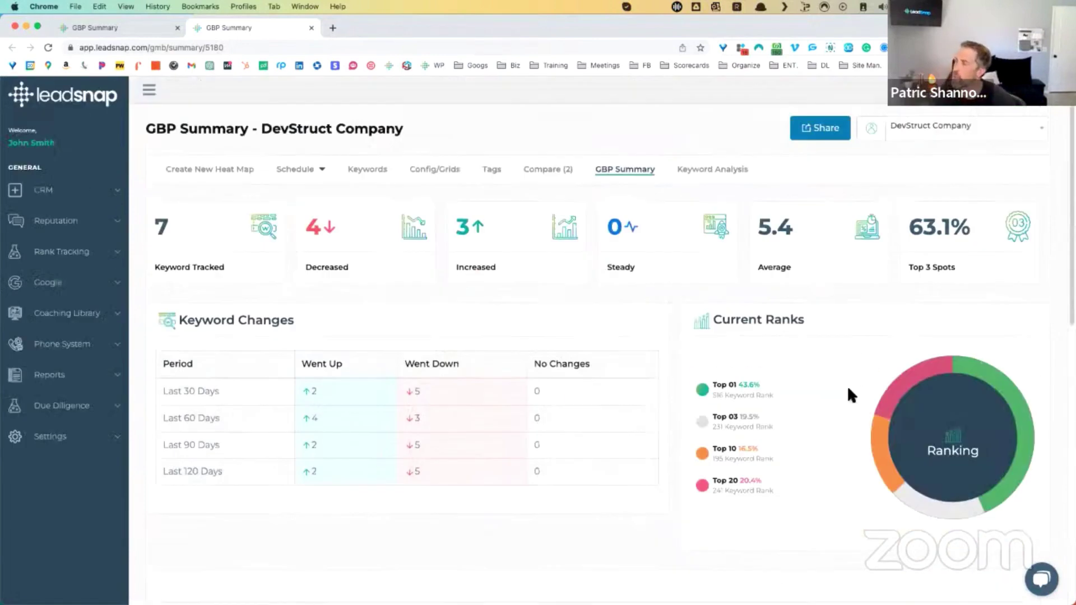
left_click(822, 132)
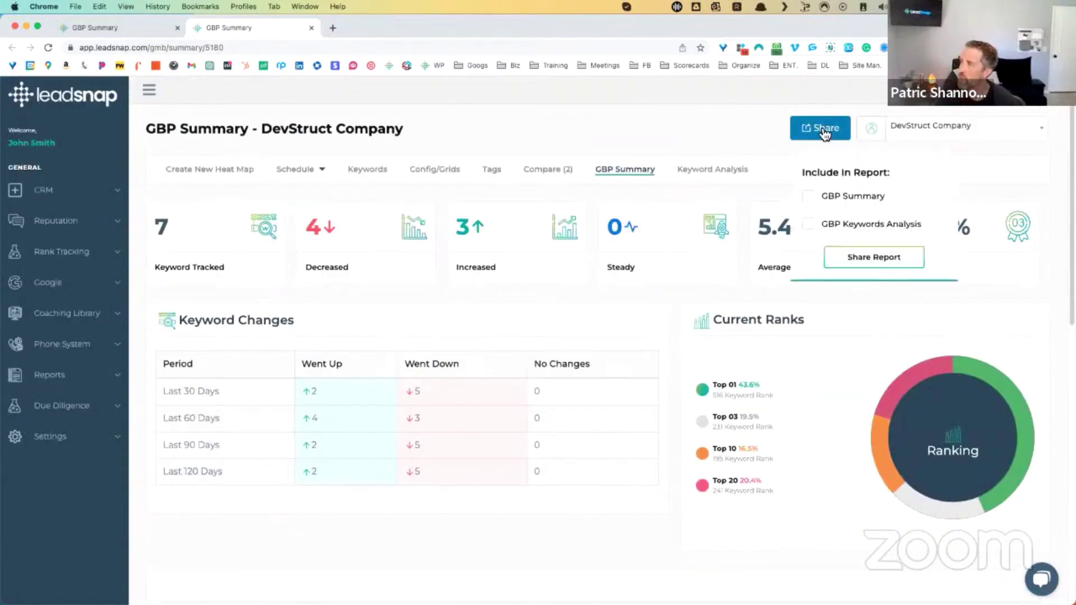
left_click(850, 226)
left_click(872, 259)
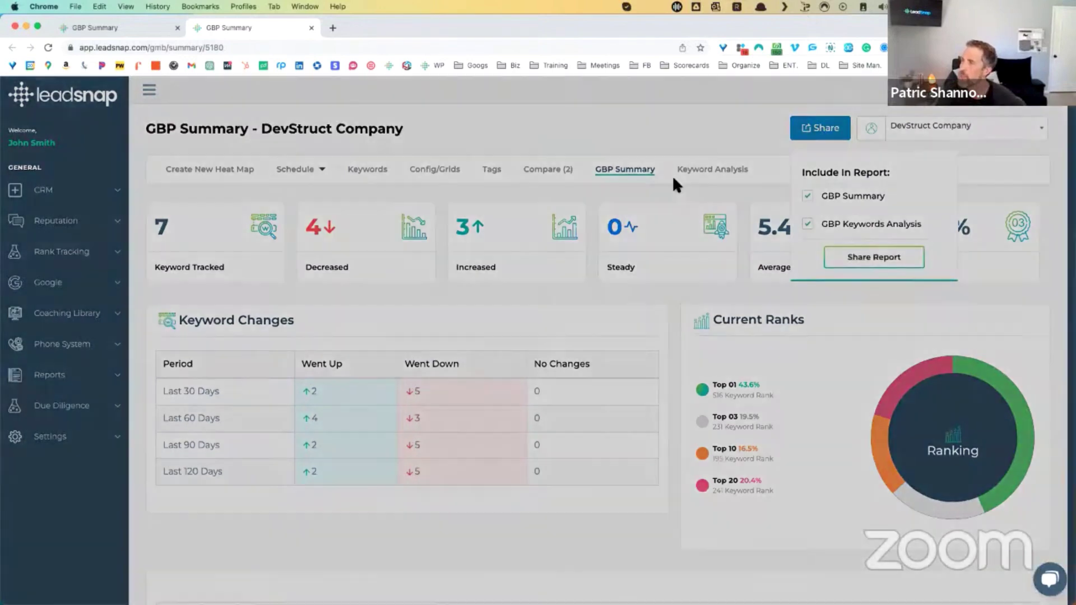
left_click(490, 354)
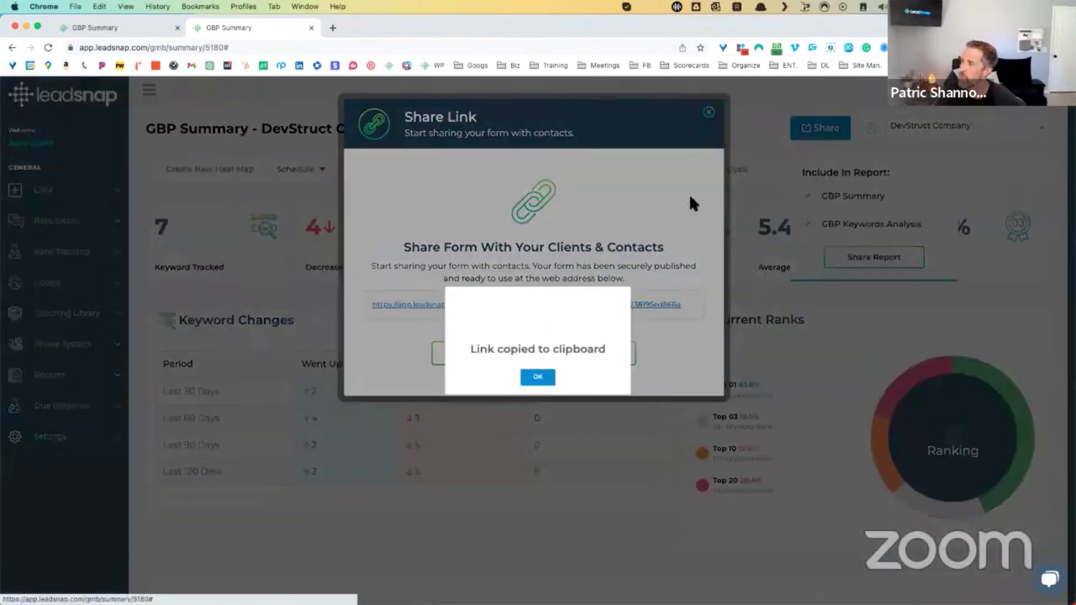
left_click(551, 375)
left_click(709, 114)
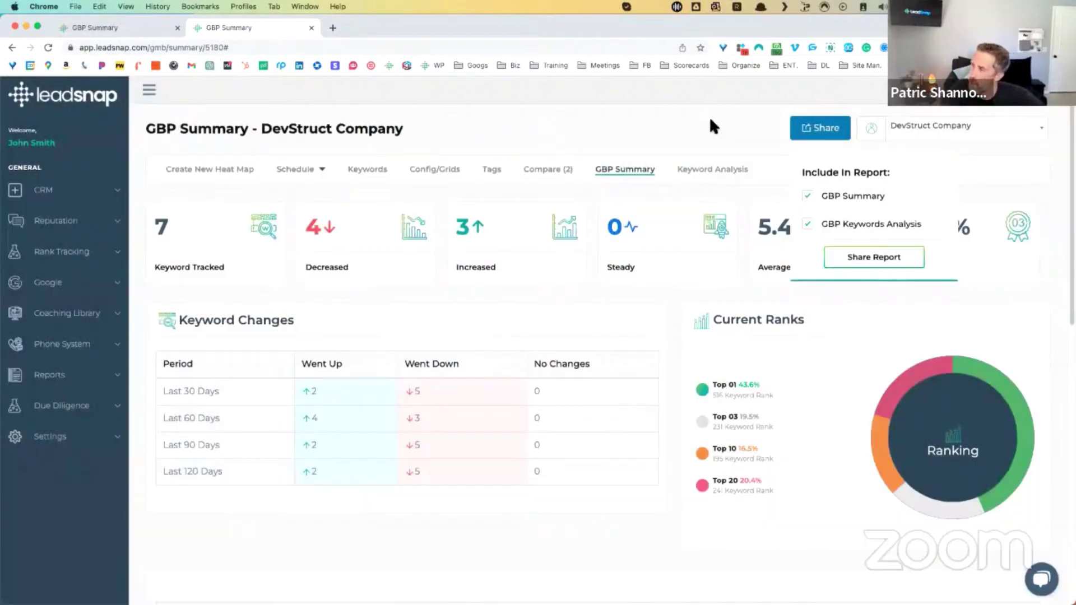
- Open the copied report link in an incognito window and review the shared summary, keyword table and graph
key("super+shift+n")
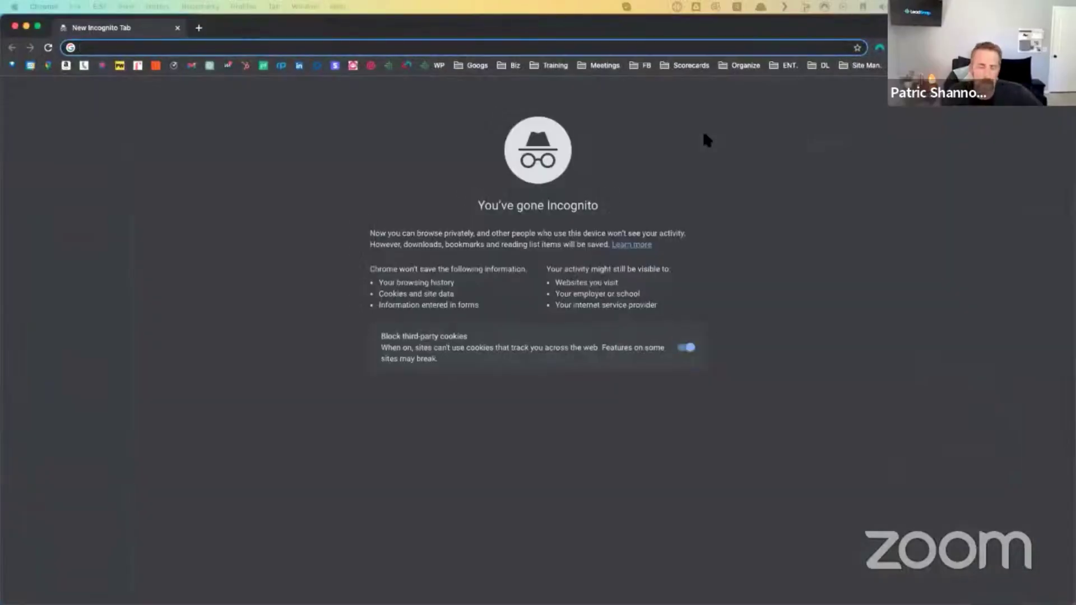
key("super+v")
key("Return")
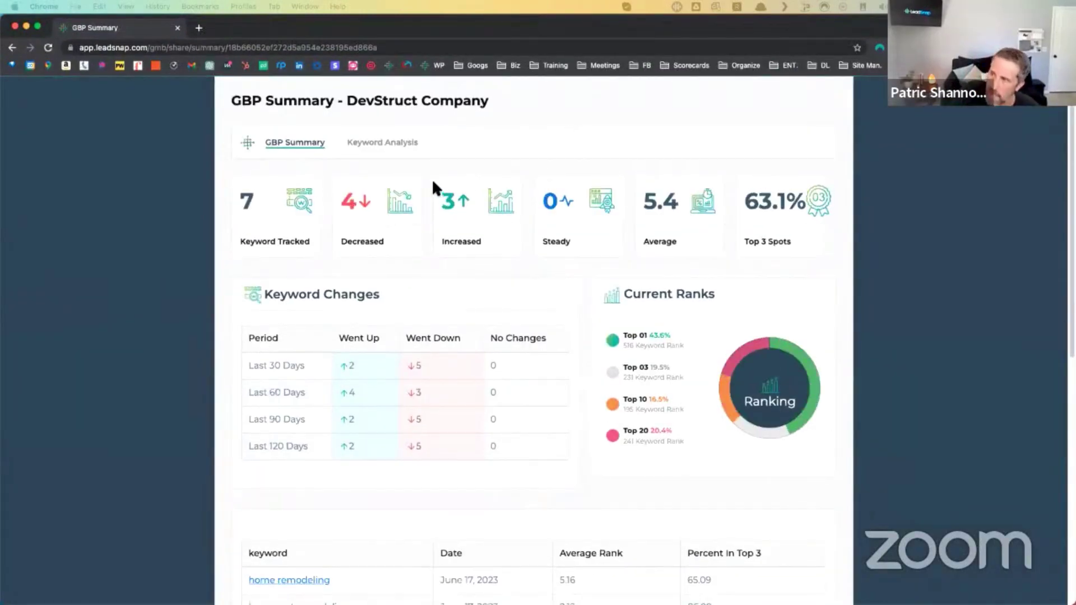
scroll(434, 182, "down", 6)
scroll(434, 186, "down", 2)
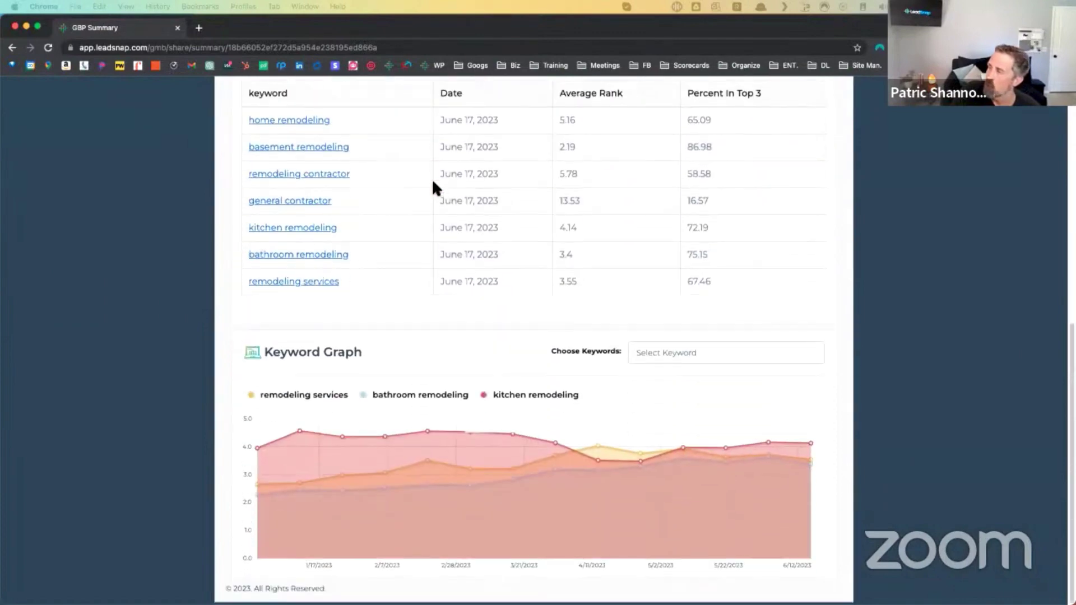
scroll(594, 311, "up", 3)
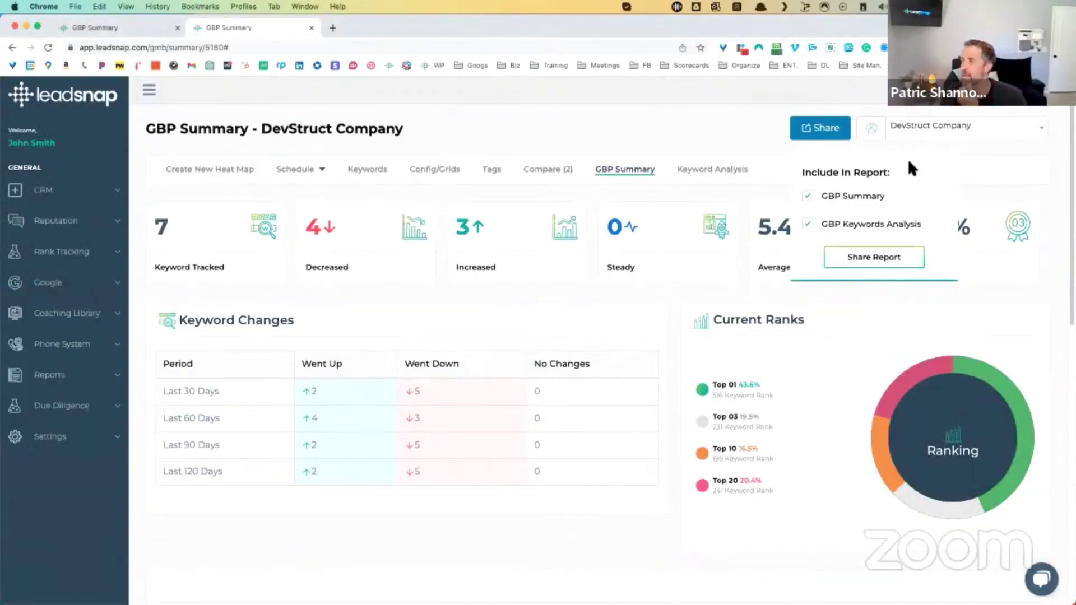
- Bring up the share link again for the report with GBP Summary and GBP Keywords Analysis, and close it
left_click(825, 134)
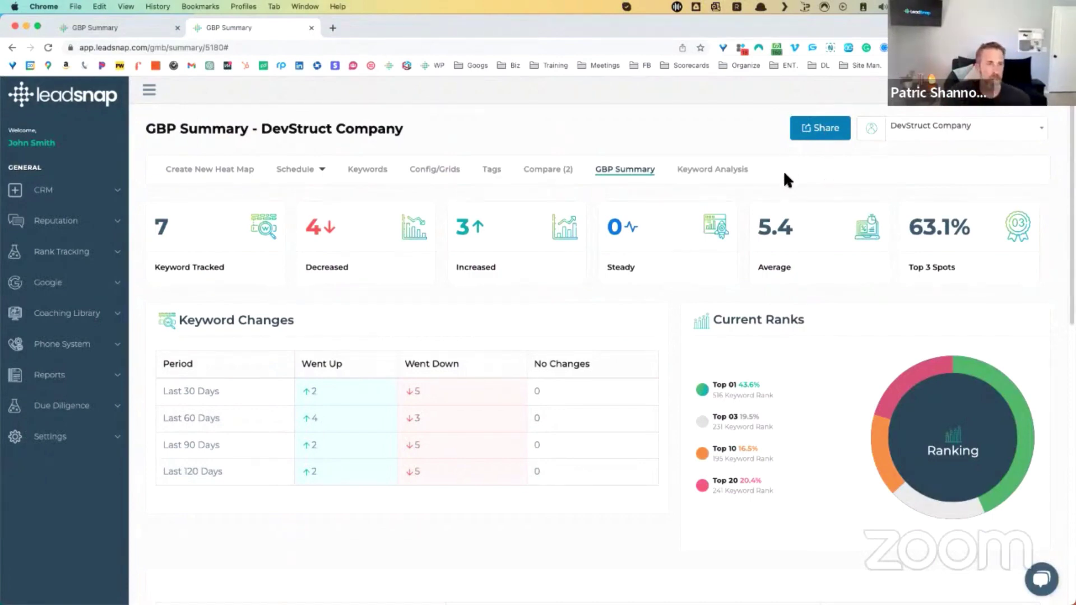
left_click(822, 128)
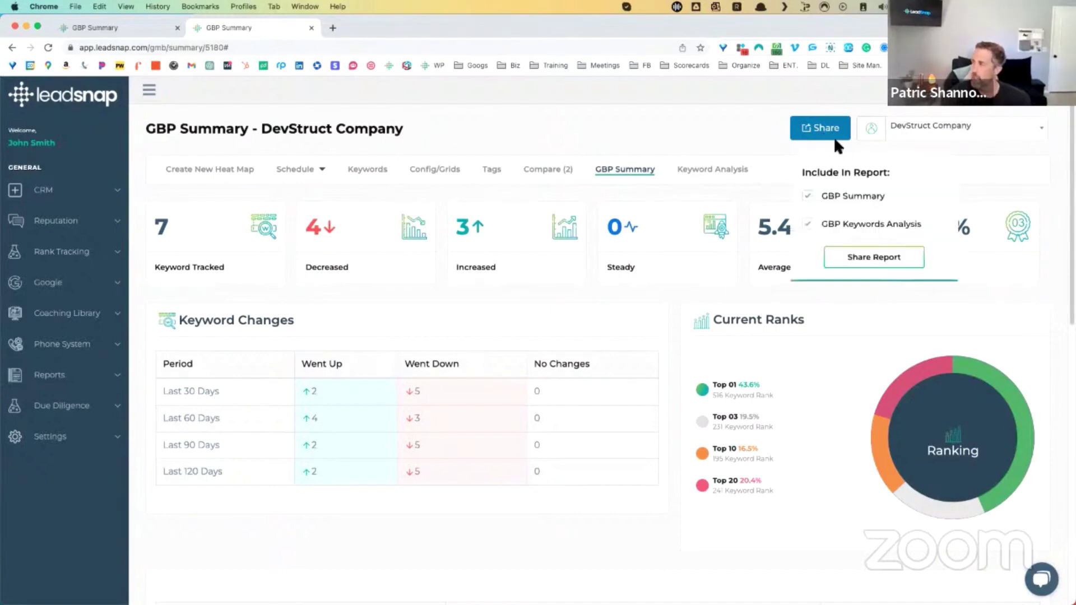
left_click(875, 254)
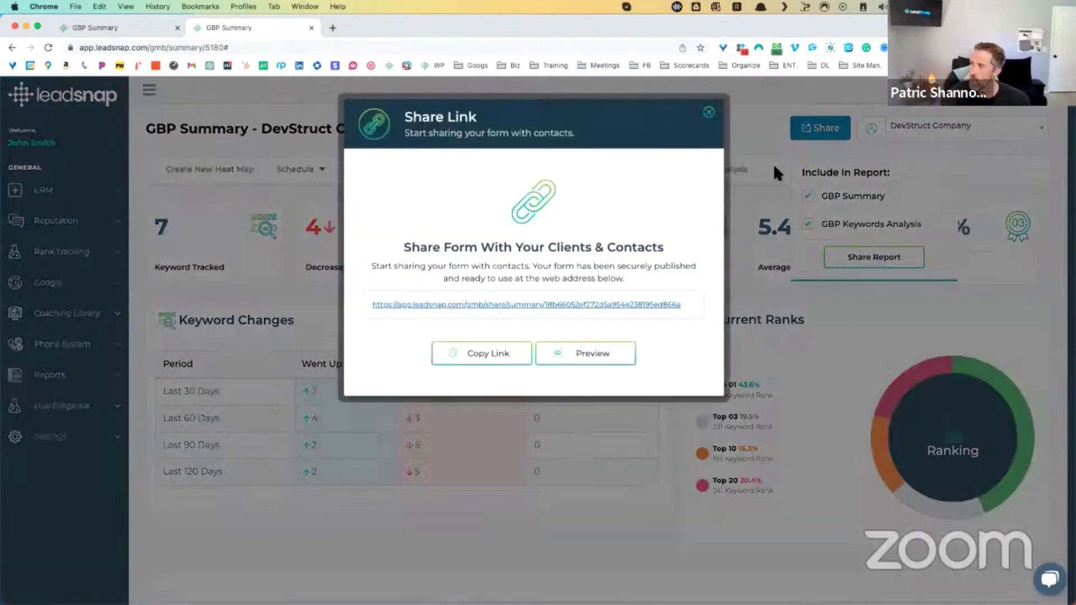
left_click(708, 112)
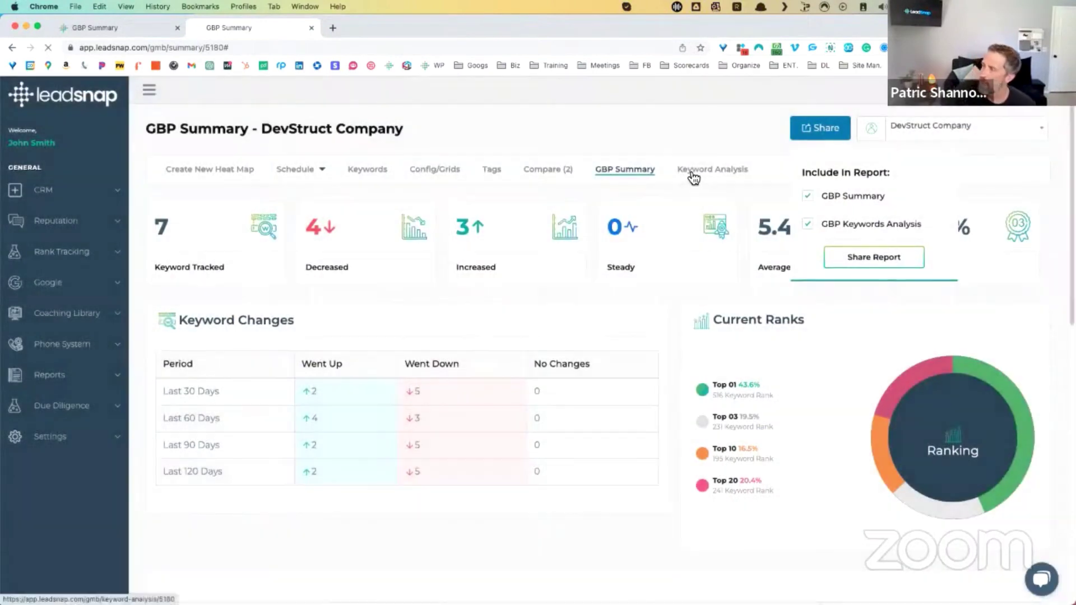
- Open the Keyword Analysis for DevStruct Company and switch the analysed keyword to "remodeling contractor"
left_click(694, 171)
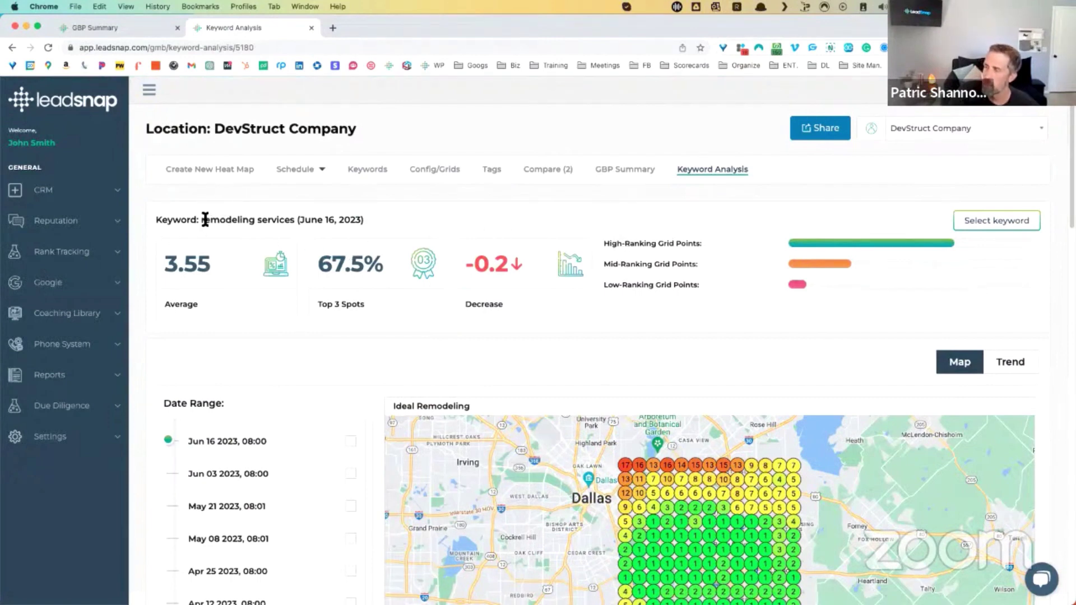
left_click_drag(203, 220, 273, 221)
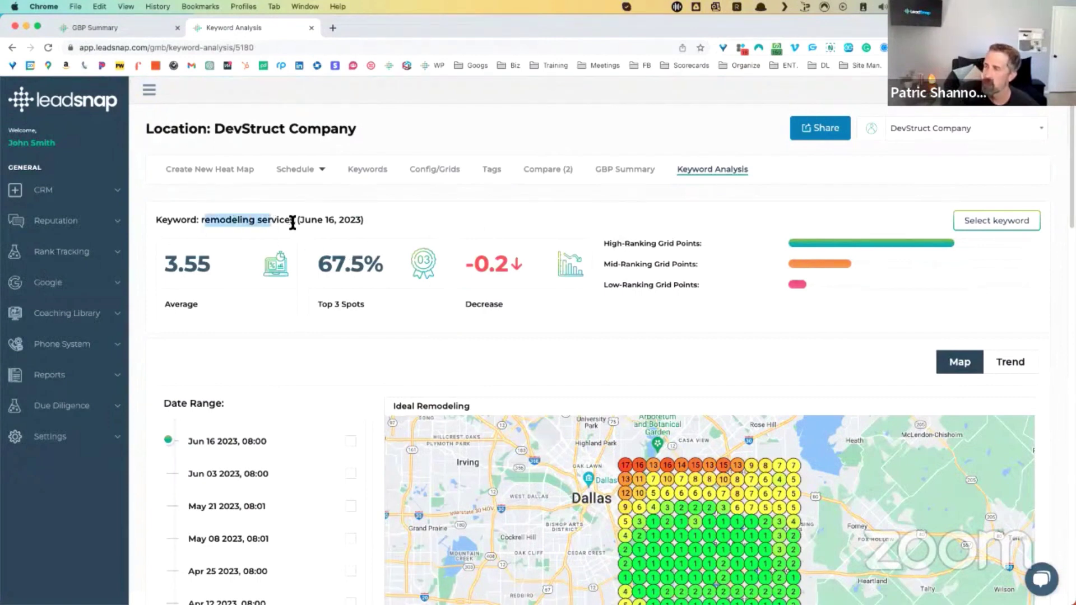
left_click(977, 232)
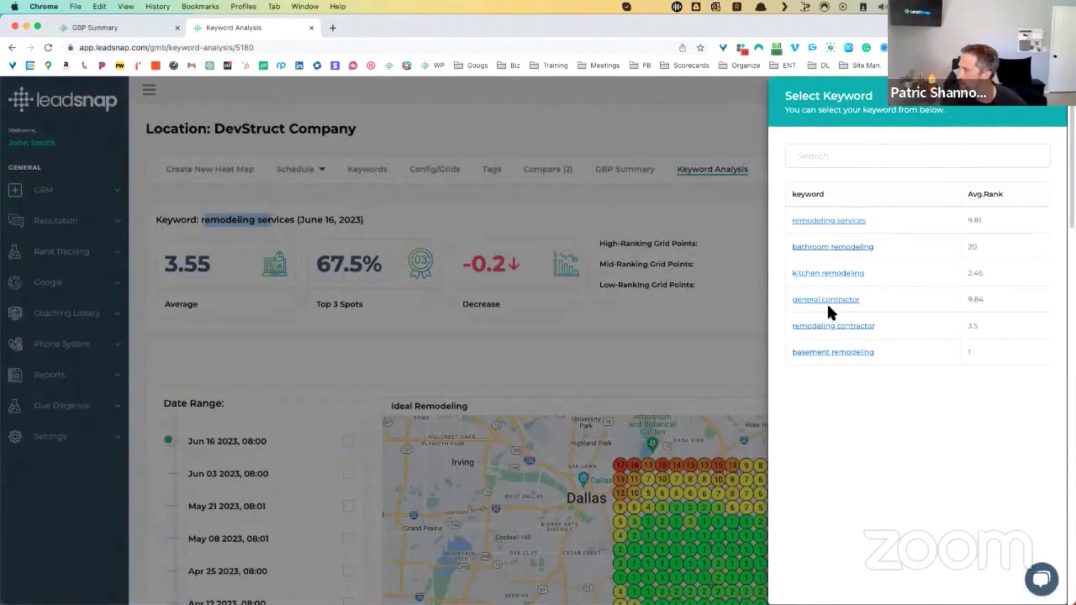
left_click(850, 333)
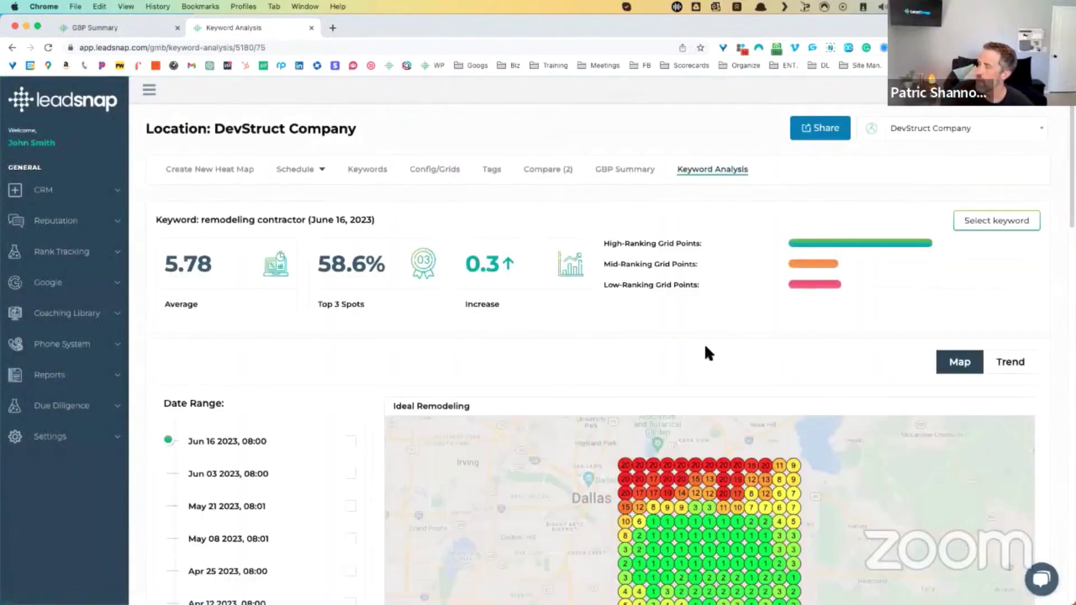
- View the "remodeling contractor" heat maps for the Jun 03 2023 and Nov 24 2022 scan dates
scroll(521, 363, "down", 3)
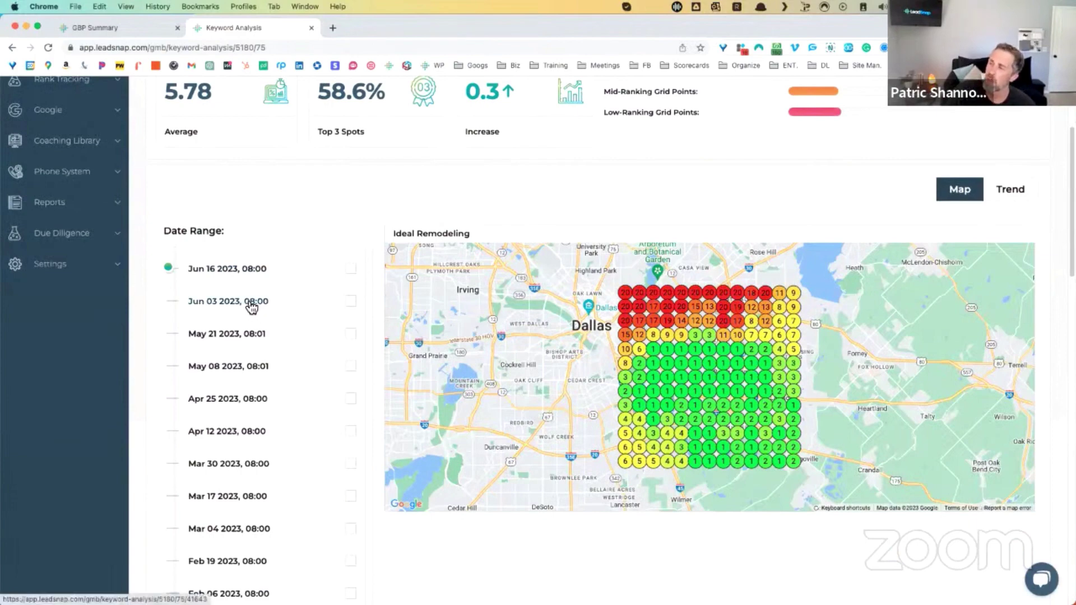
left_click(251, 305)
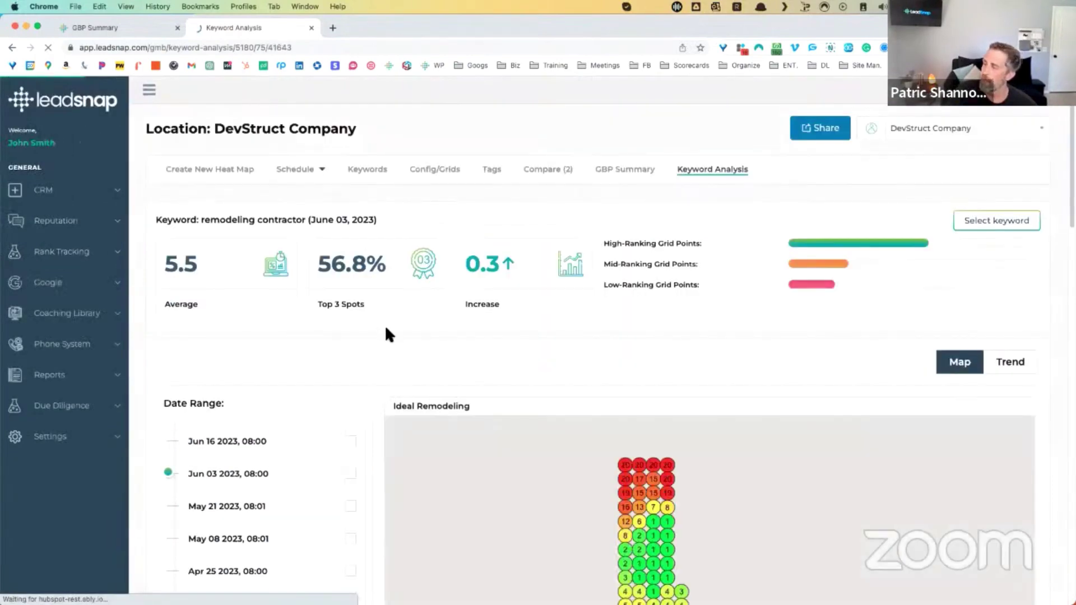
scroll(412, 318, "down", 2)
scroll(337, 308, "down", 5)
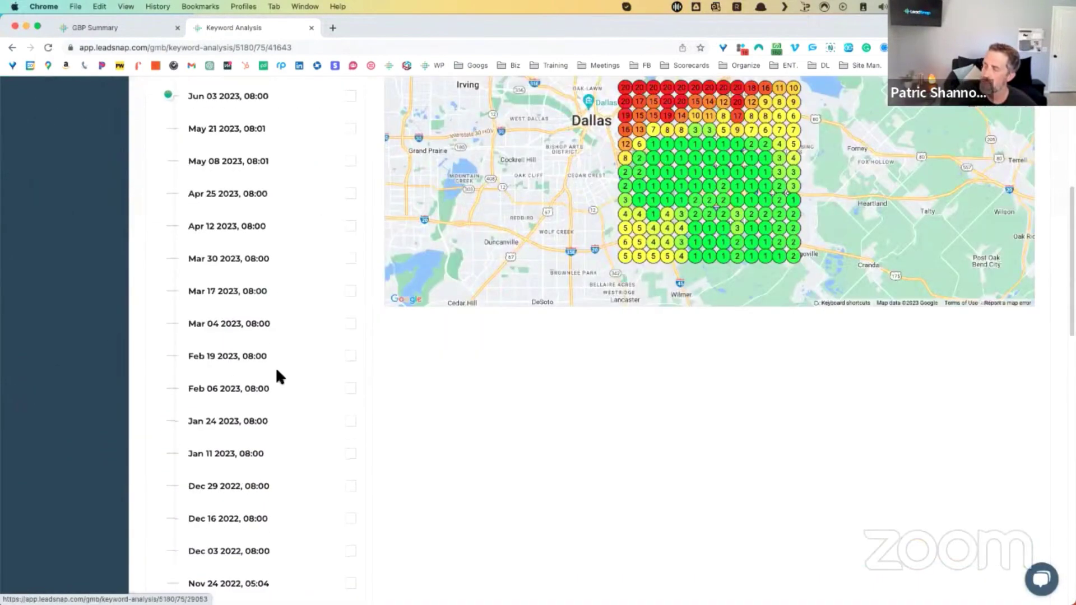
scroll(266, 448, "down", 1)
left_click(236, 505)
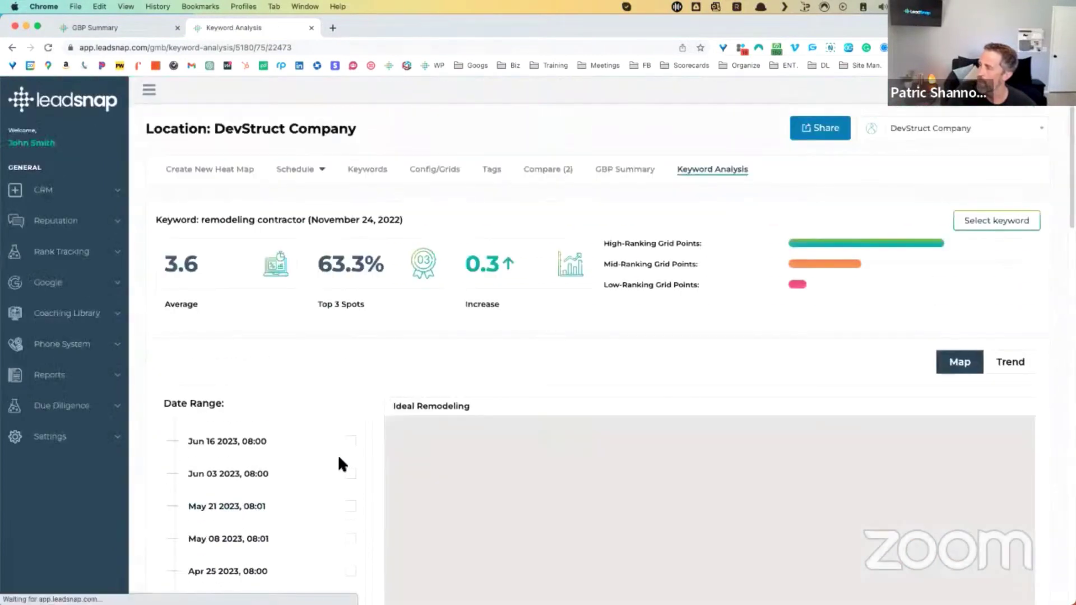
- Show the ranking trend for "remodeling contractor" and switch its metric to Percent of Points in Top 3 Positions
left_click(1011, 364)
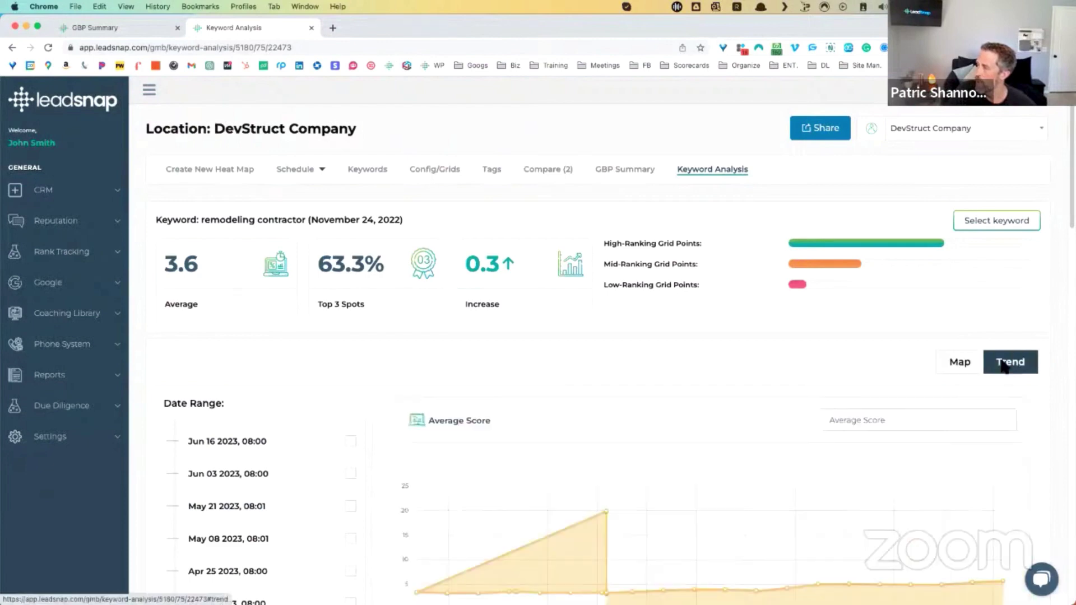
scroll(845, 365, "down", 2)
left_click(931, 291)
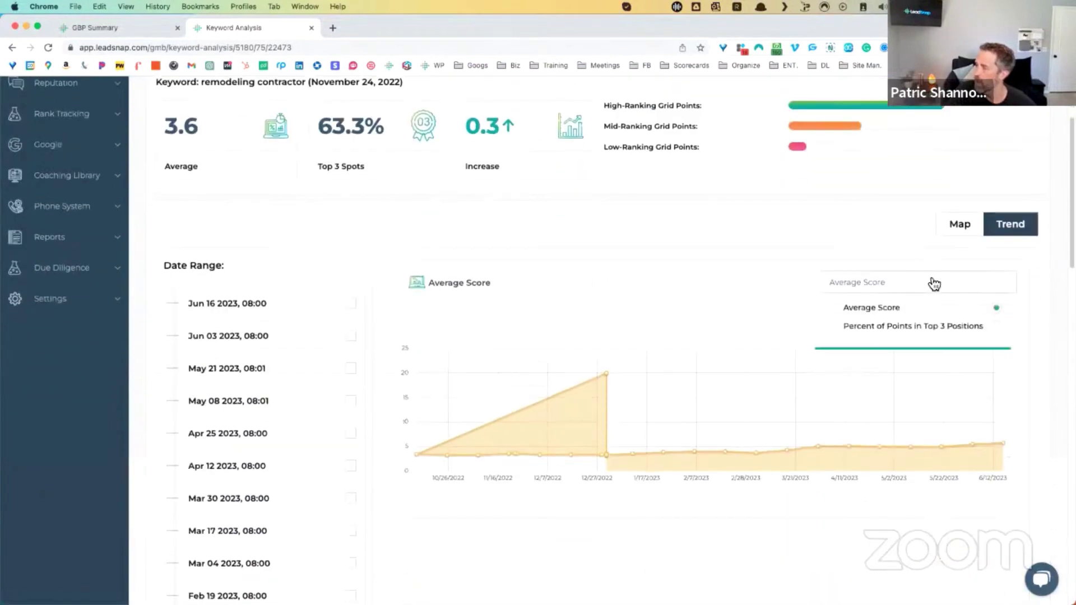
left_click(998, 333)
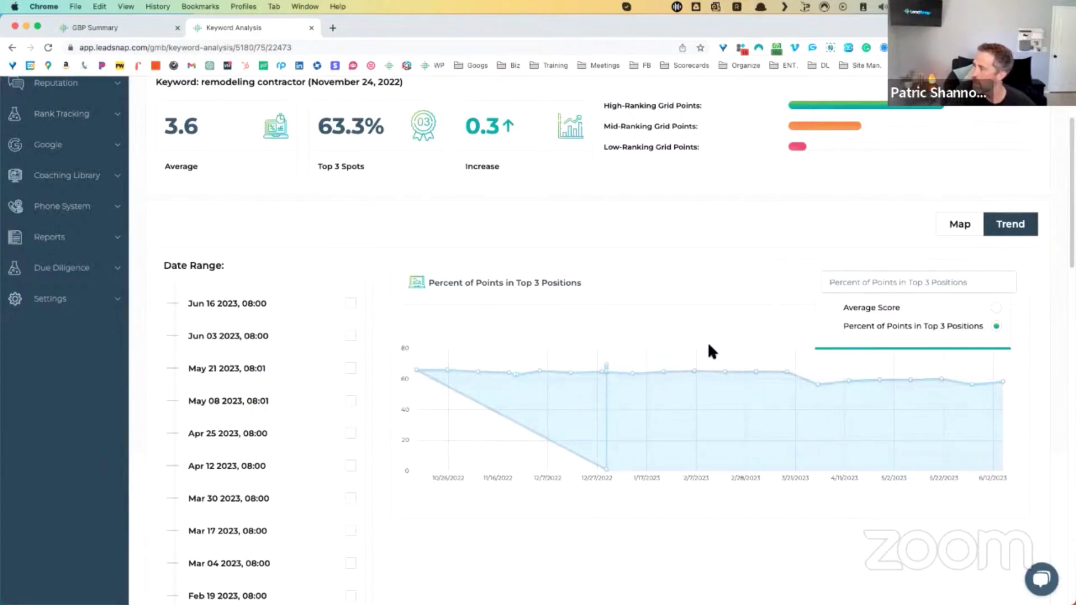
left_click(968, 282)
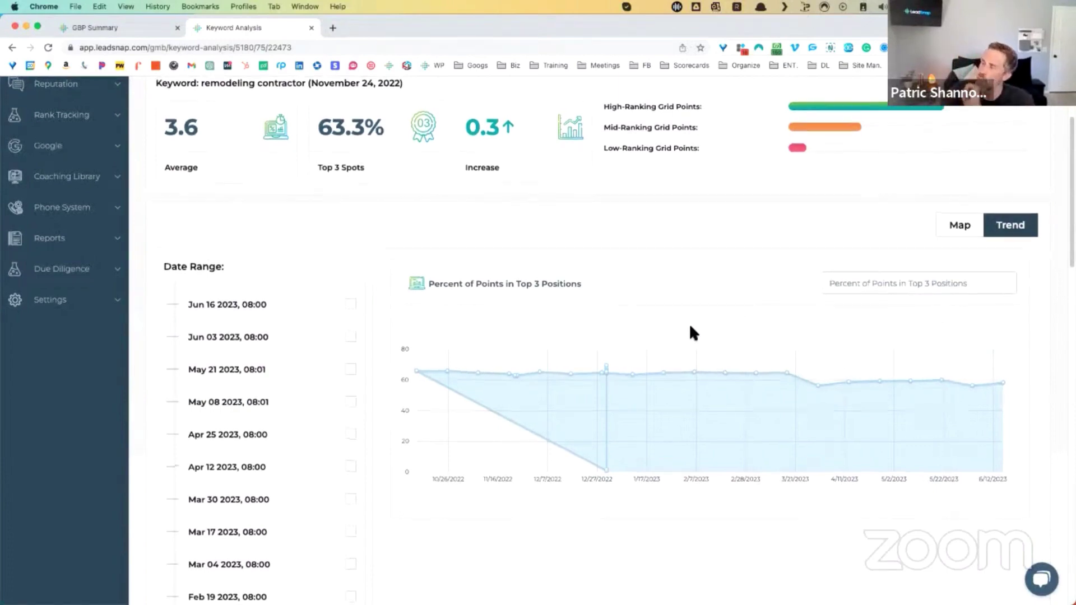
scroll(712, 286, "up", 3)
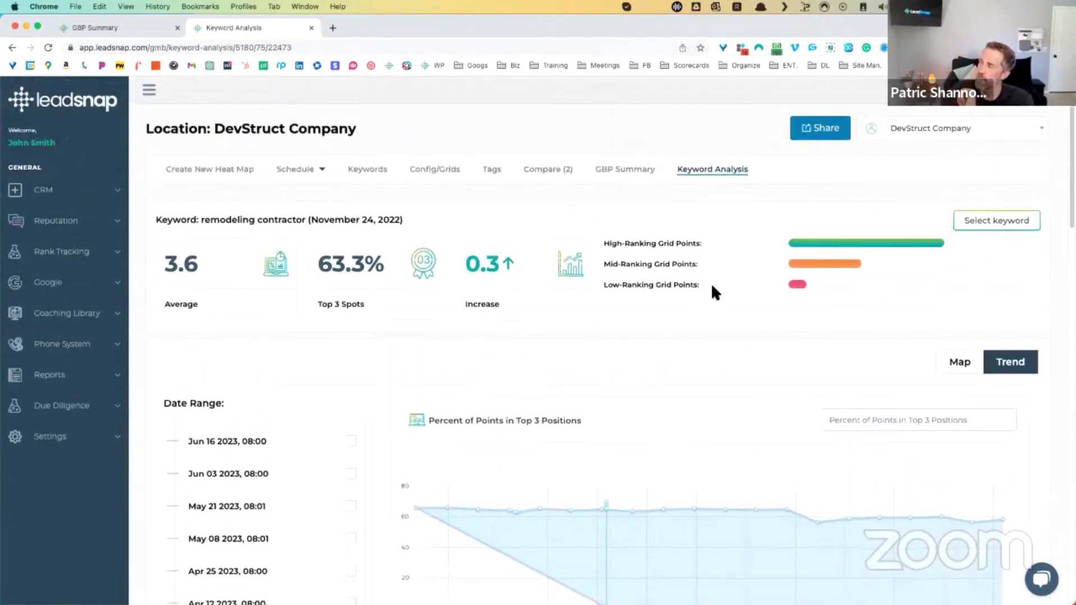
- Return to the GBP Summary and review the tracked, decreased, increased, average and Top 3 Spots figures
left_click(615, 178)
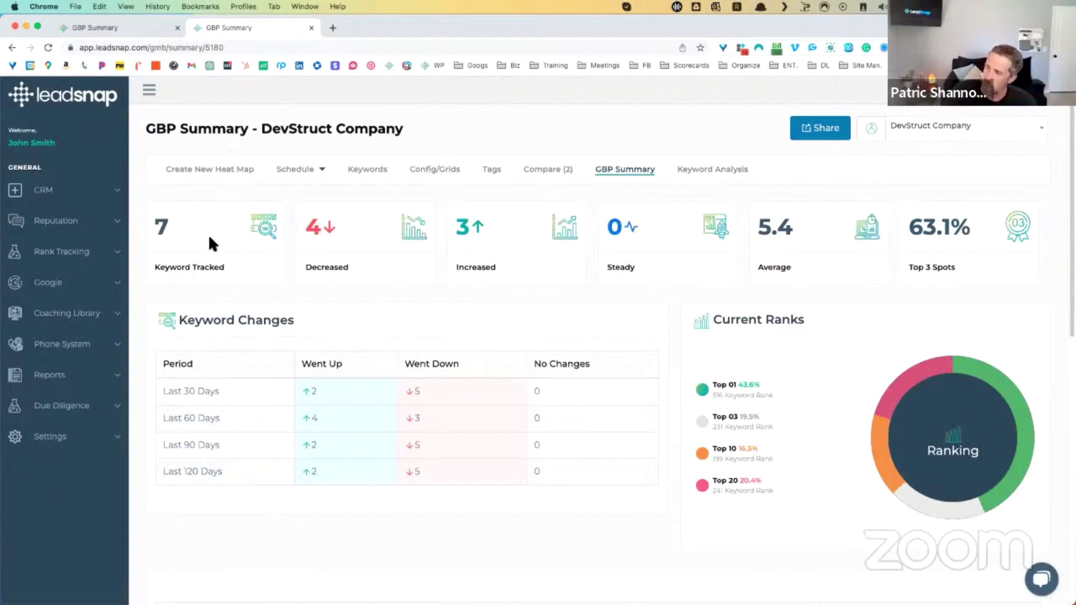
double_click(162, 224)
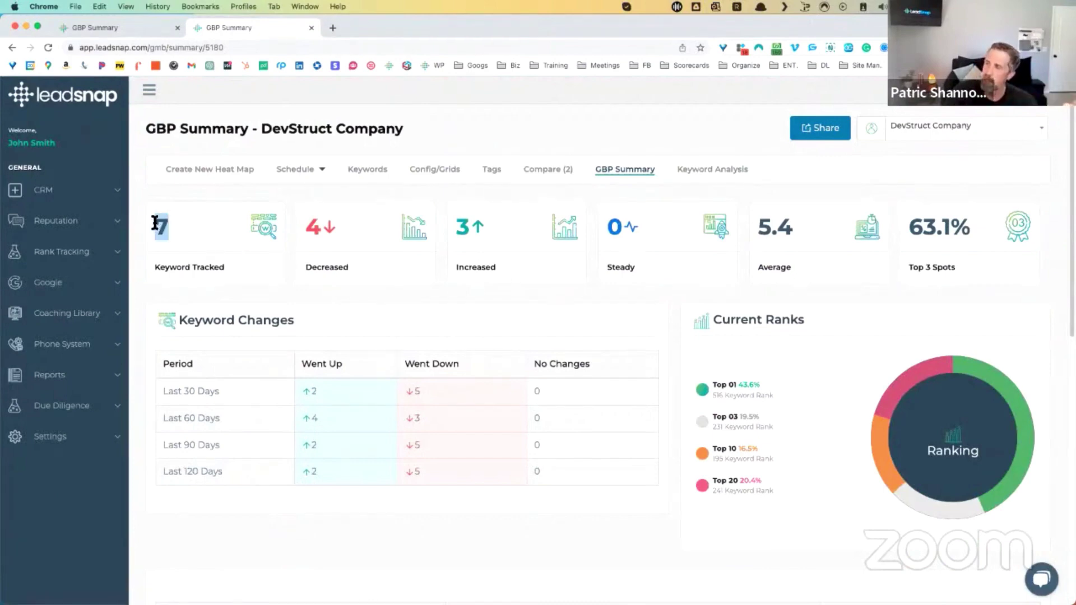
double_click(310, 227)
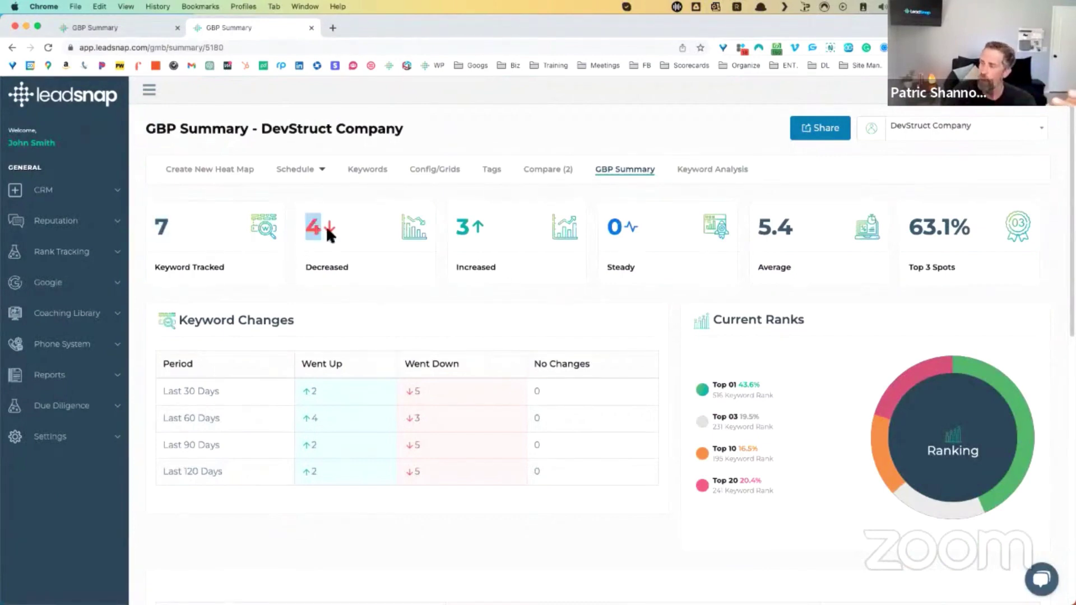
double_click(463, 227)
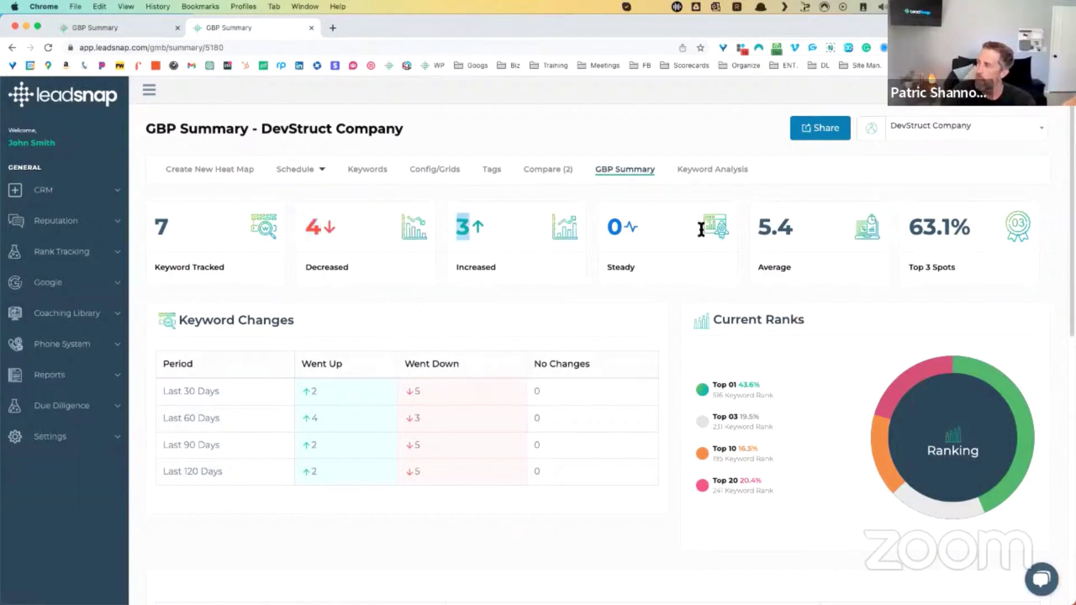
double_click(775, 227)
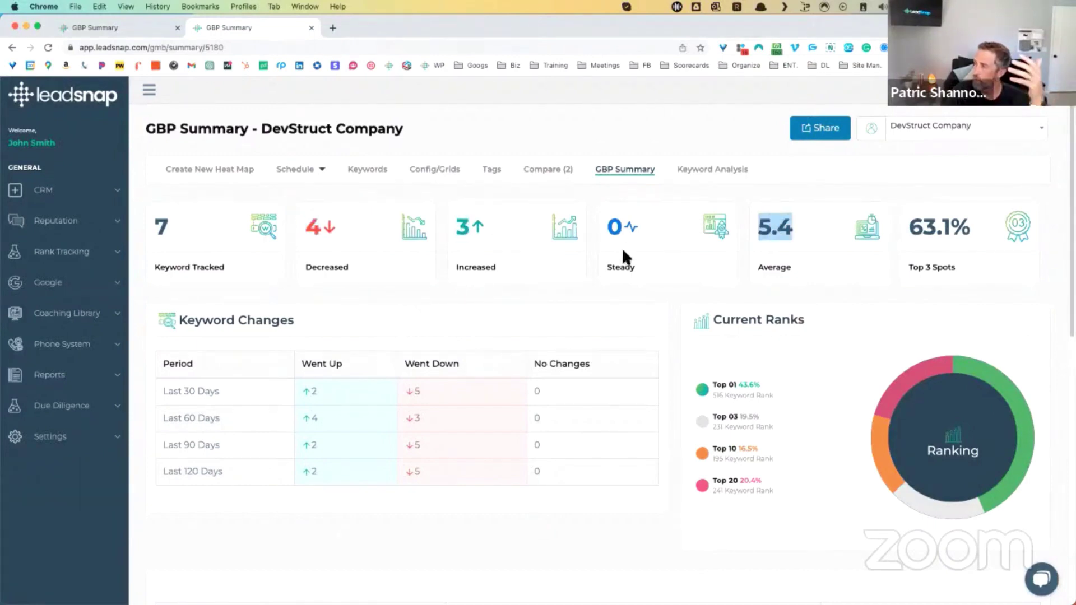
scroll(468, 271, "down", 5)
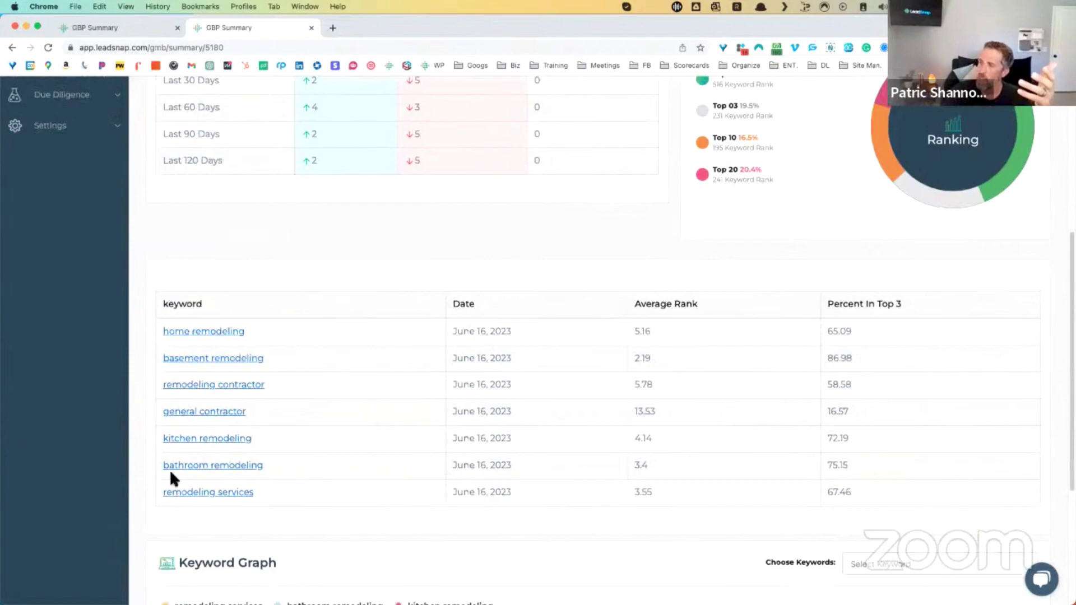
scroll(164, 508, "up", 5)
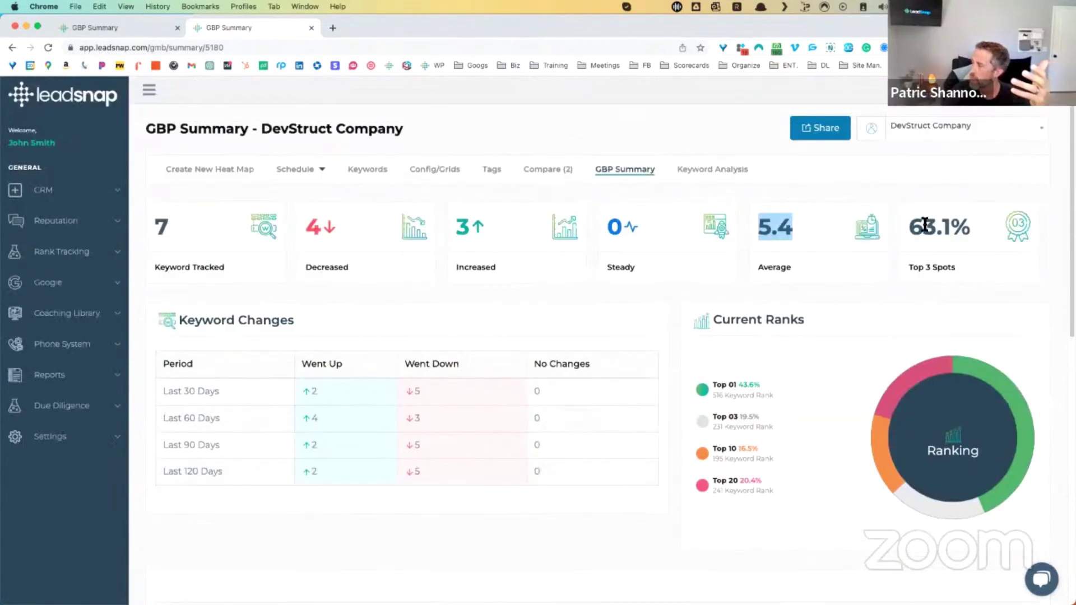
left_click_drag(903, 228, 973, 228)
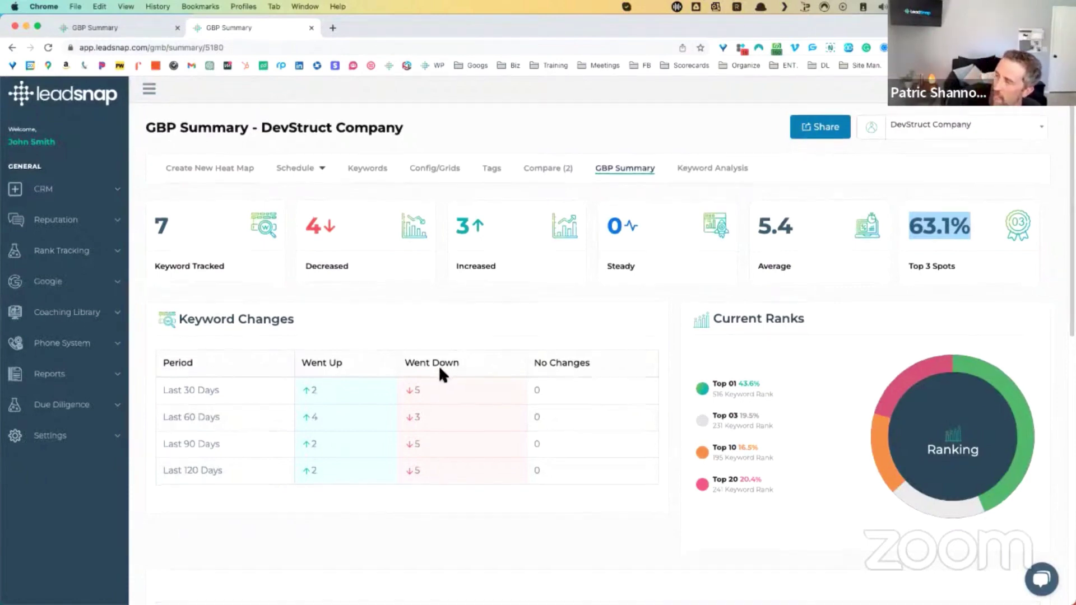
- Examine the GBP Summary's keyword table of average ranks and Top 3 percentages alongside the Keyword Changes overview
scroll(438, 365, "down", 7)
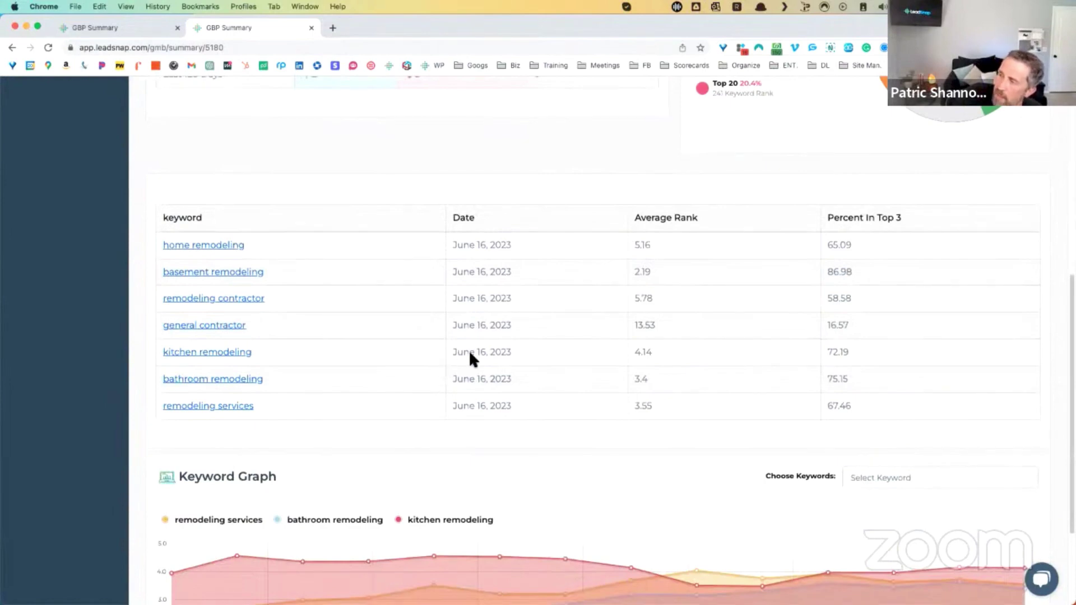
scroll(470, 348, "up", 7)
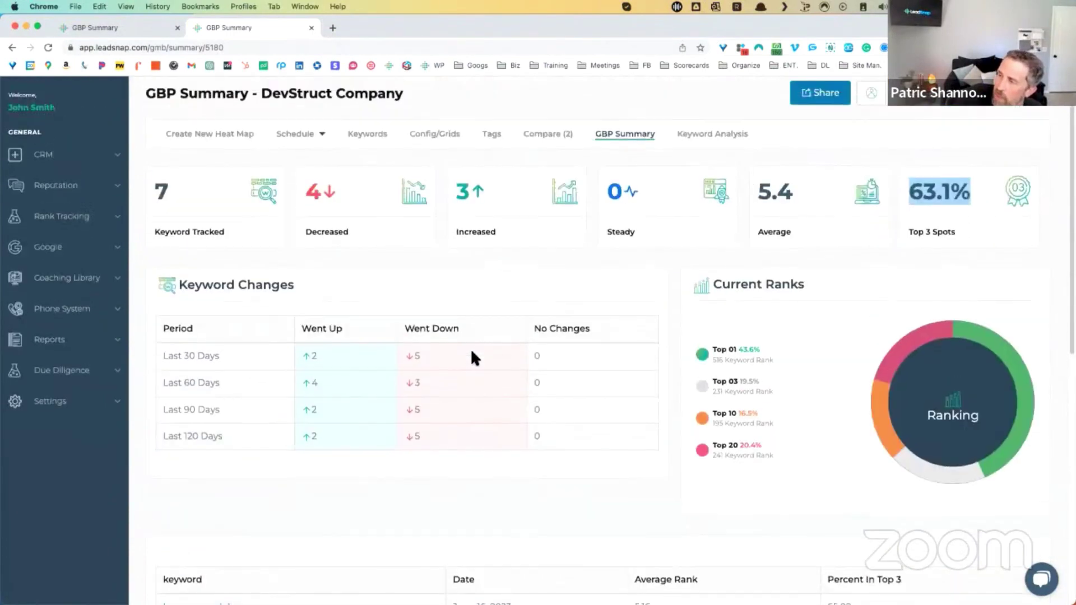
scroll(409, 337, "down", 7)
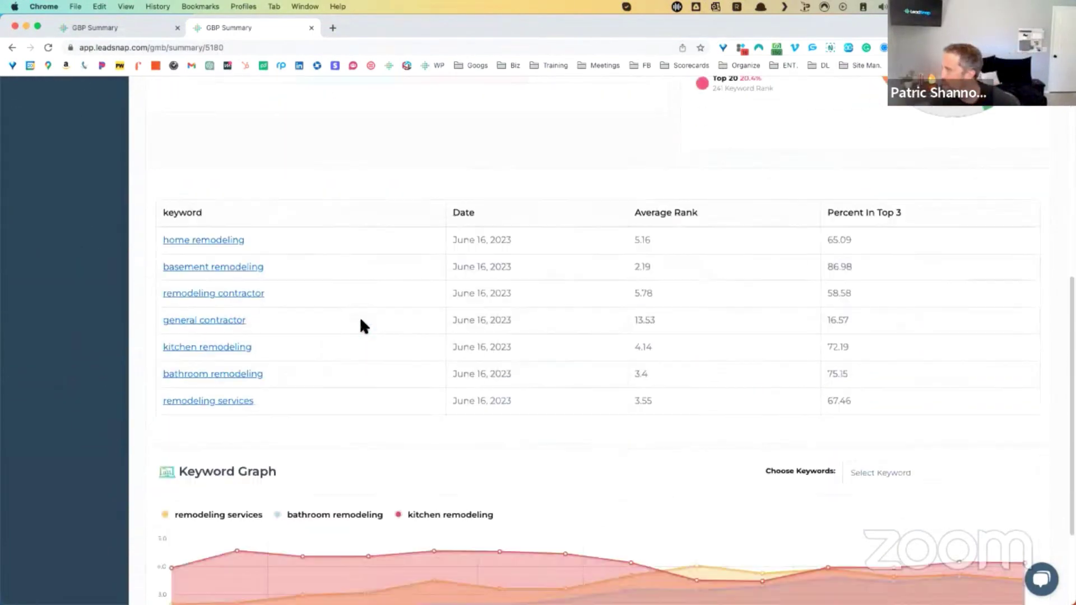
scroll(358, 320, "up", 1)
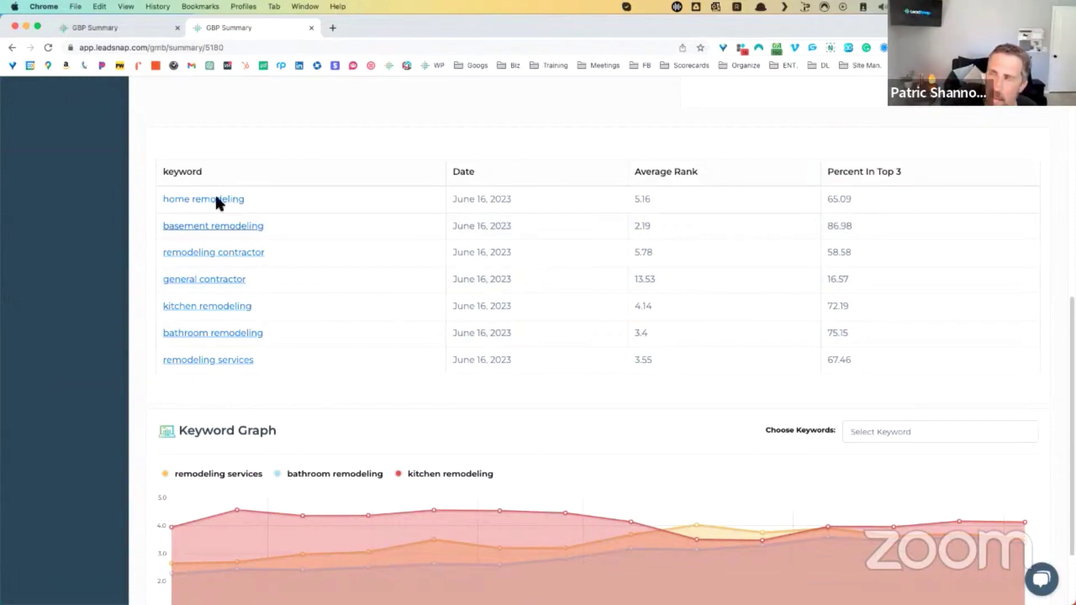
scroll(268, 140, "up", 10)
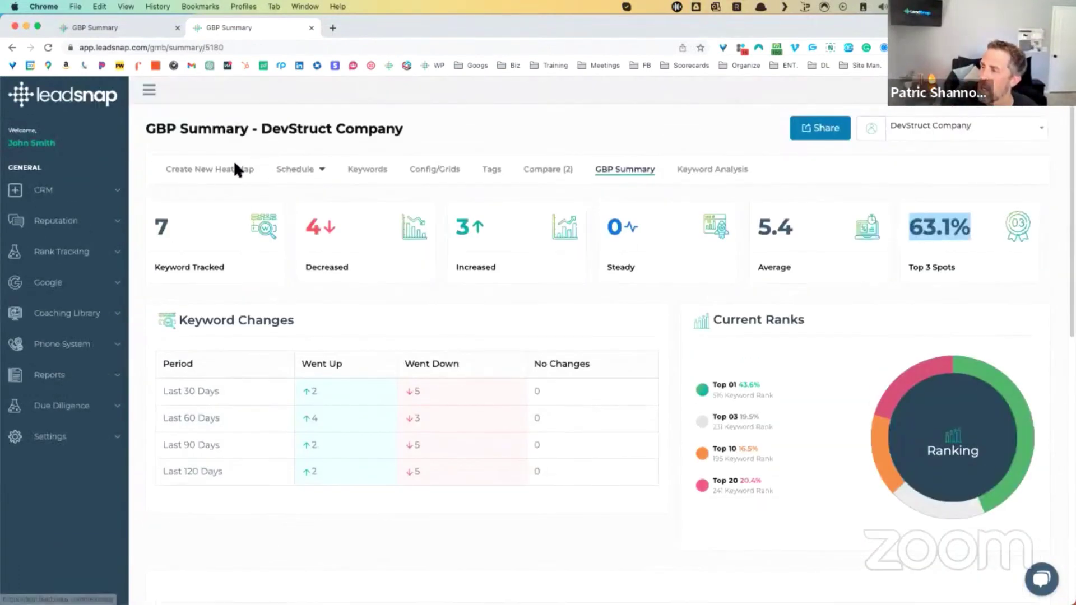
- Start a new heat map, set Find By to History, and open the list of places
left_click(235, 167)
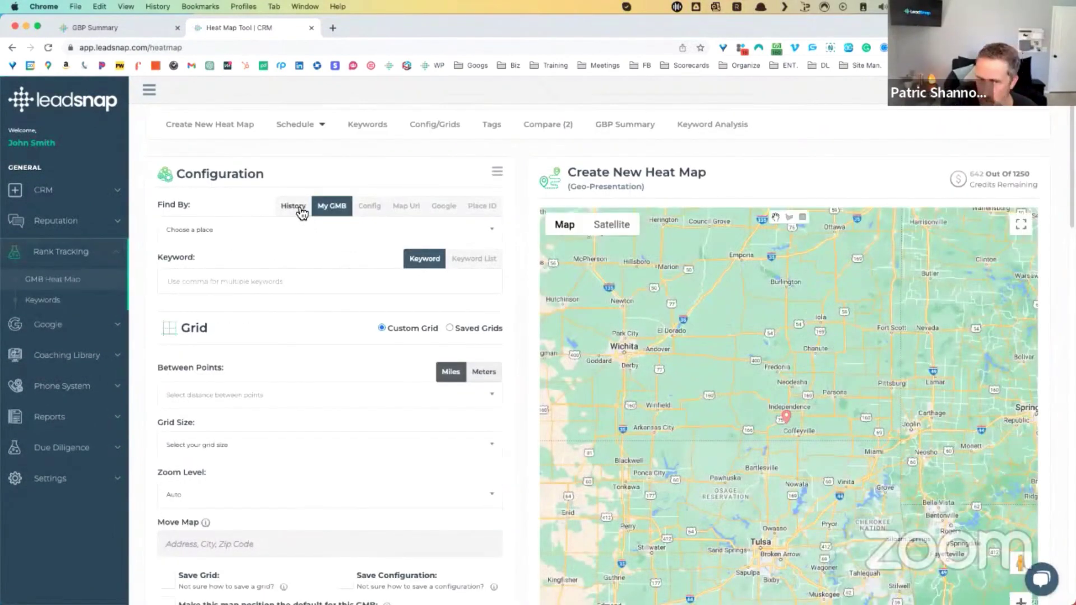
left_click(301, 211)
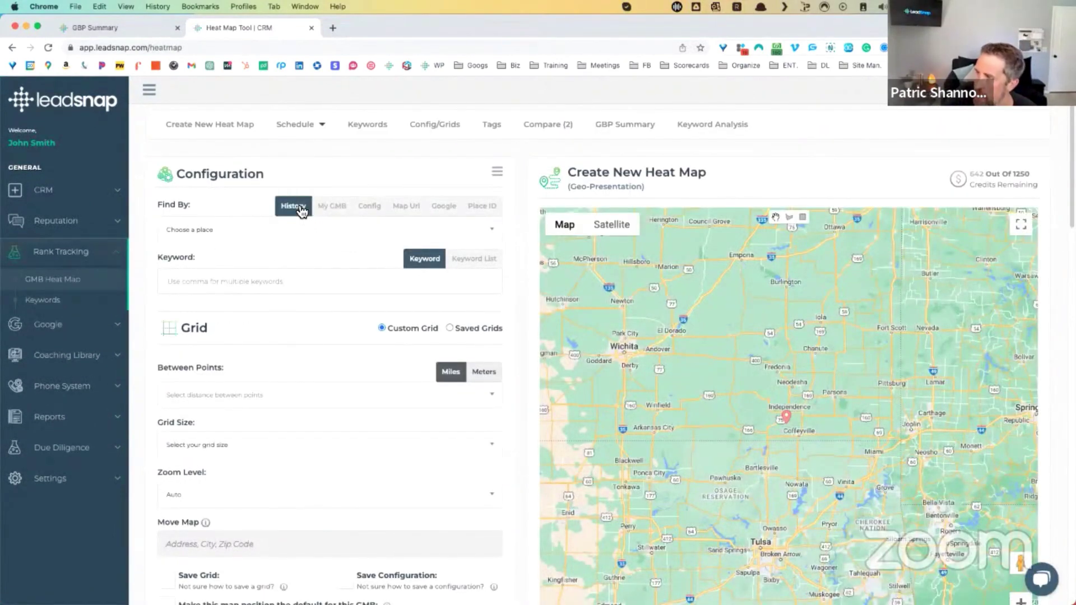
left_click(265, 234)
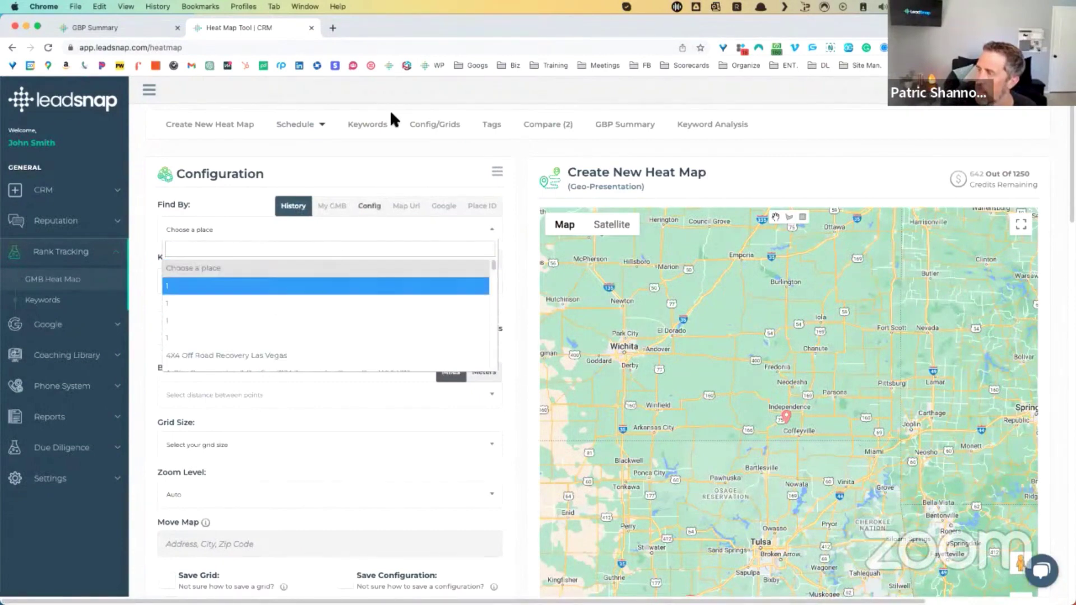
- Open Google Maps in a new browser tab and again in an incognito window
left_click(333, 29)
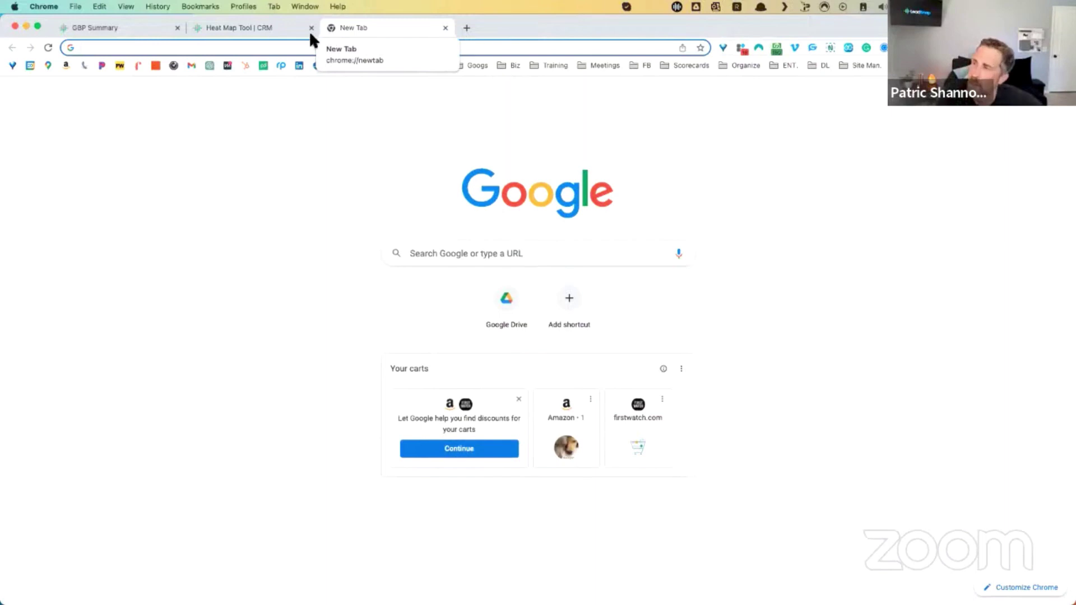
left_click(49, 65)
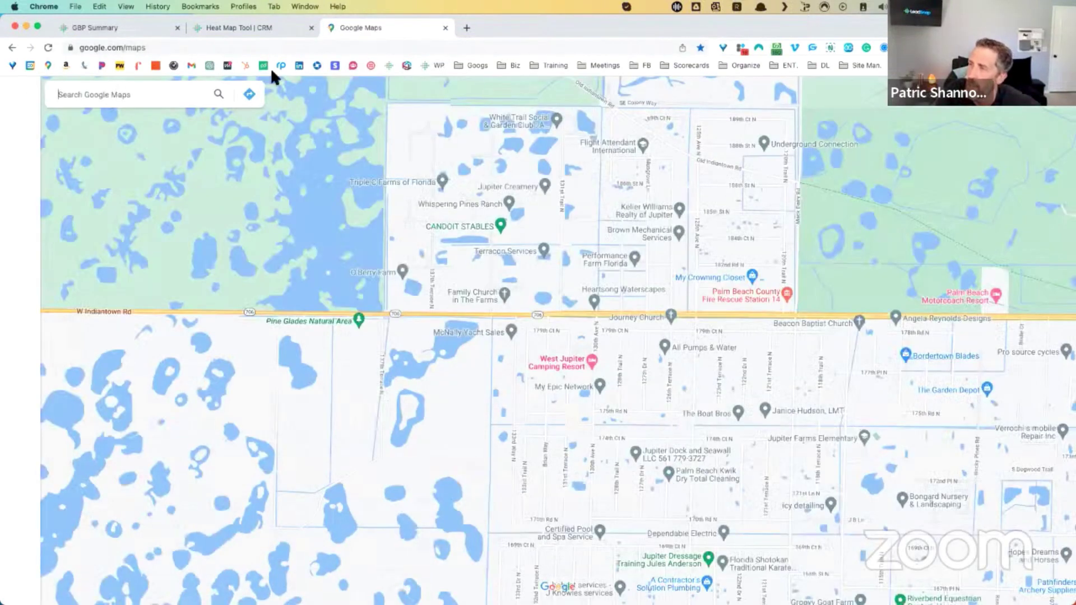
key("super+shift+n")
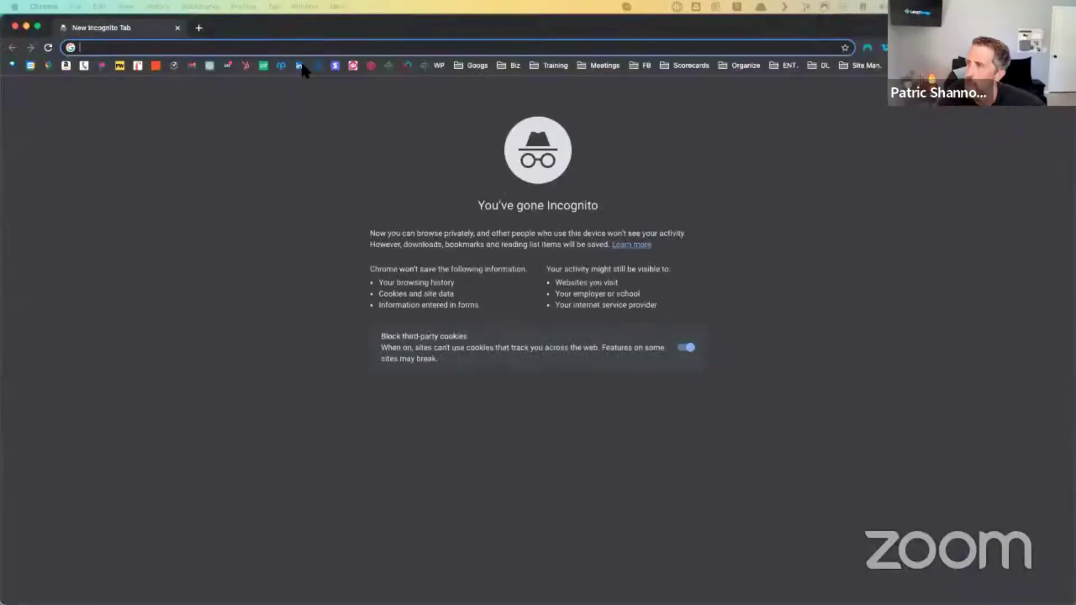
left_click(48, 66)
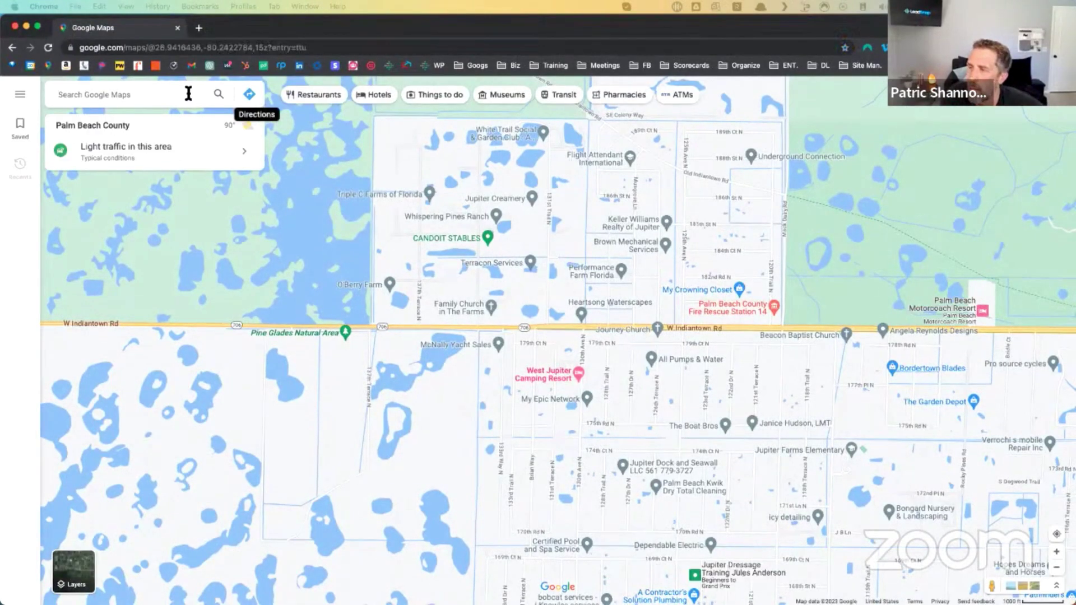
- Search Google Maps for "fencing company dallas tx" in the incognito window
type("rec")
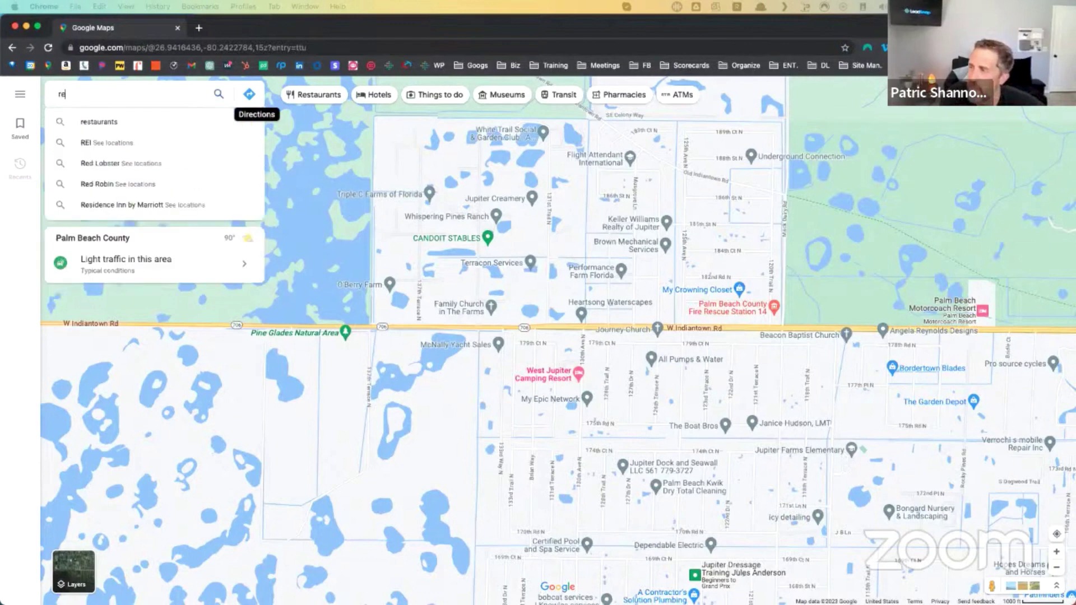
key("BackSpace")
key("BackSpace")
key("BackSpace")
type("fencing comp")
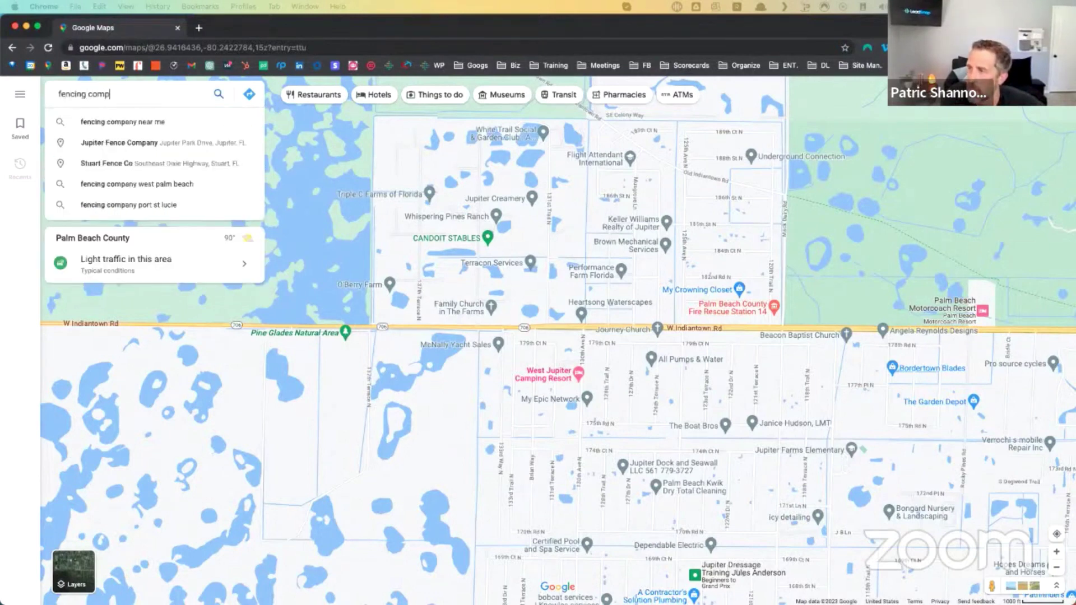
type("any dallas tx")
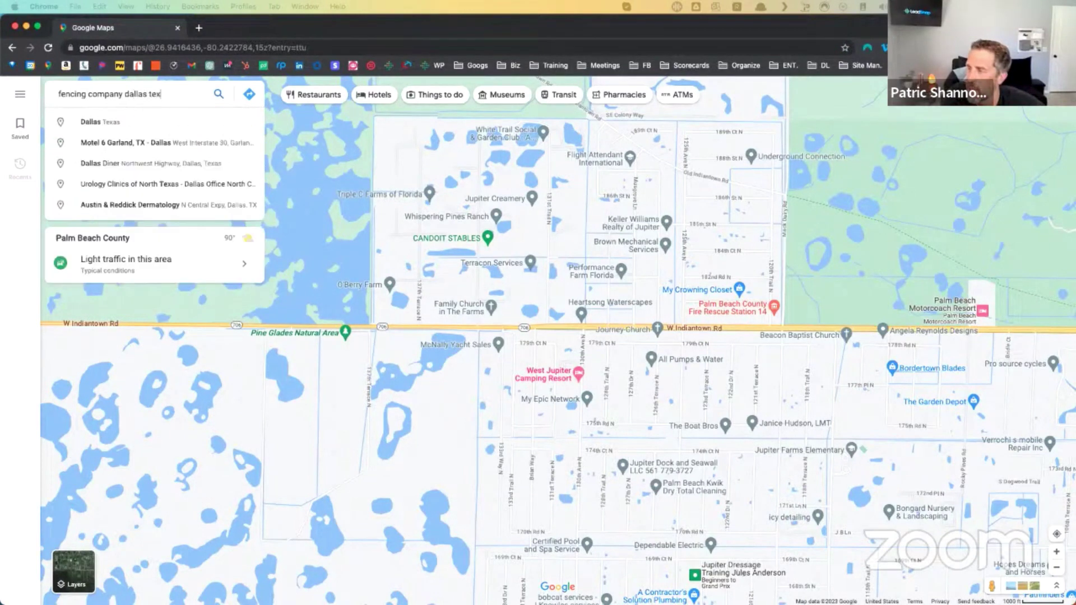
key("Return")
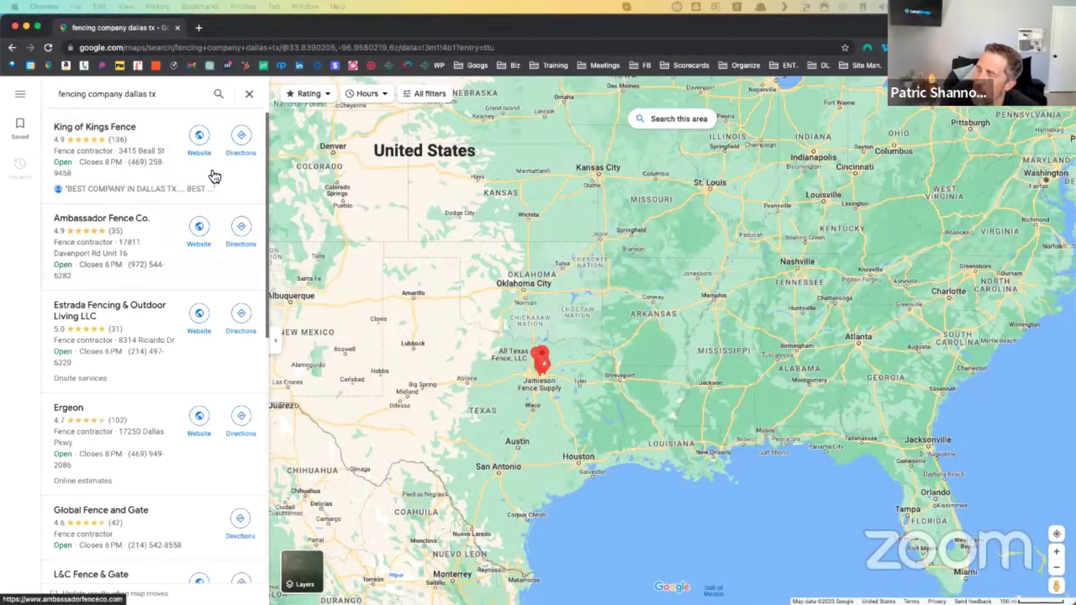
- Copy the share link of the King of Kings Fence listing and close the incognito Google Maps tab
left_click(217, 171)
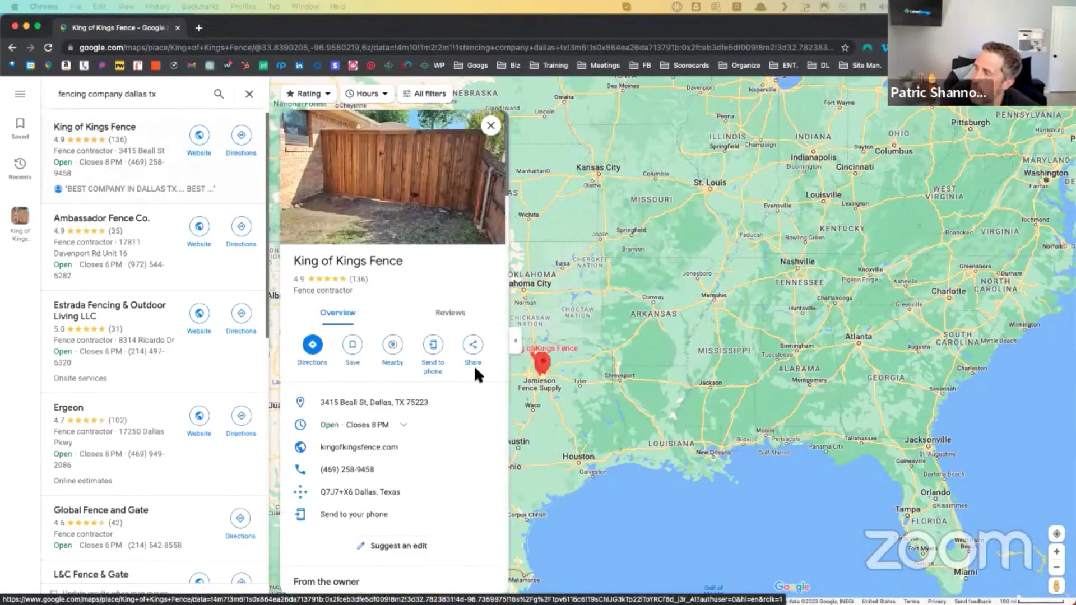
left_click(474, 348)
left_click(625, 347)
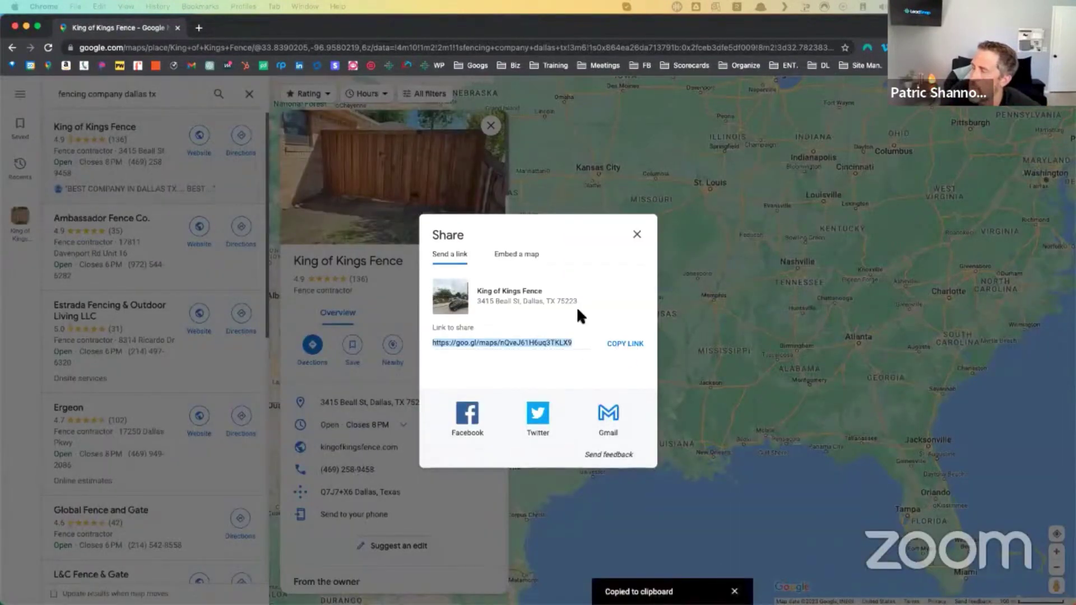
left_click(177, 27)
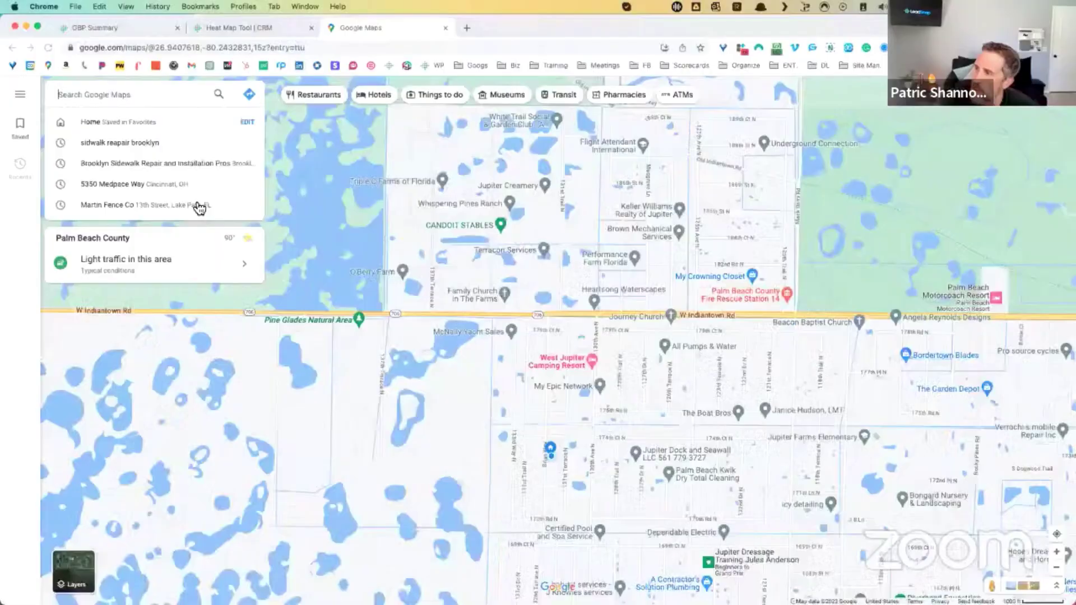
- Return to the LeadSnap heat map configuration, set Find By to Map Url, and paste the copied King of Kings Fence link
left_click(232, 29)
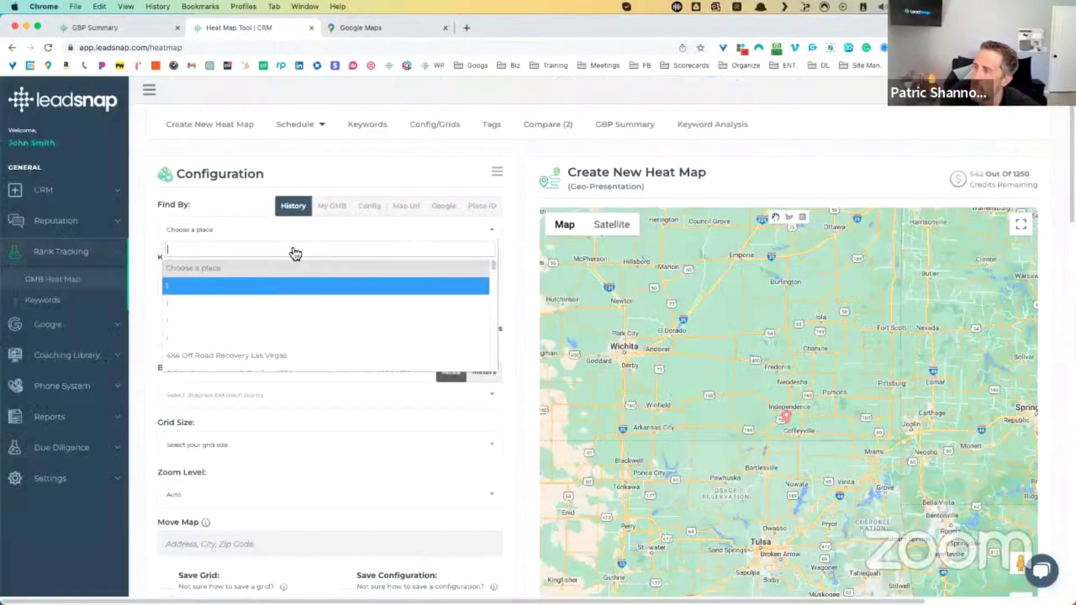
left_click(240, 242)
left_click(408, 206)
left_click(241, 233)
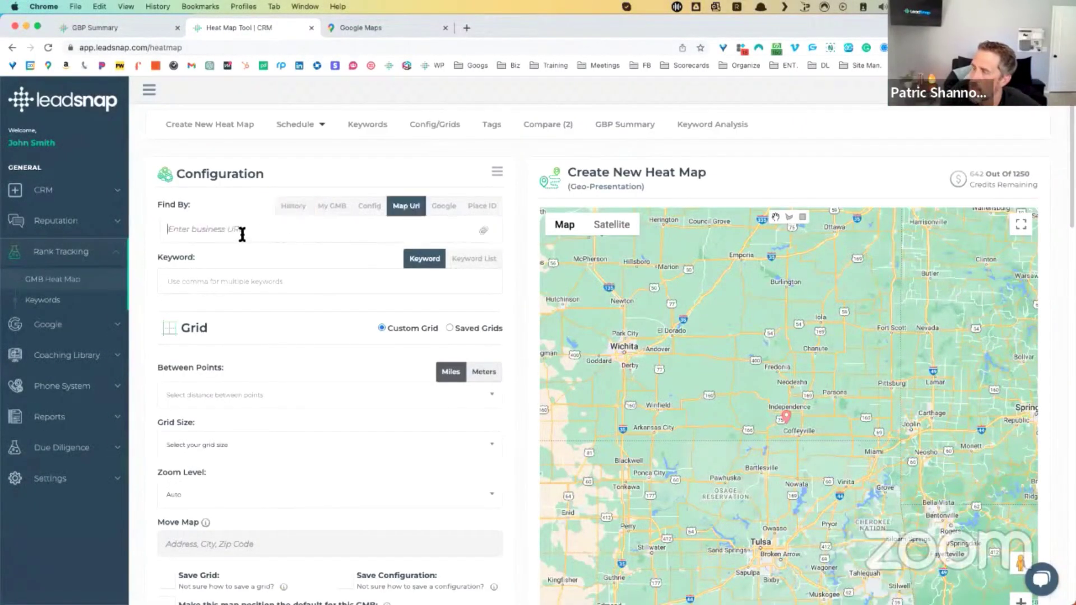
key("super+v")
- Add the keywords "fencing company" and "fencing contractors" to the new heat map
left_click(260, 282)
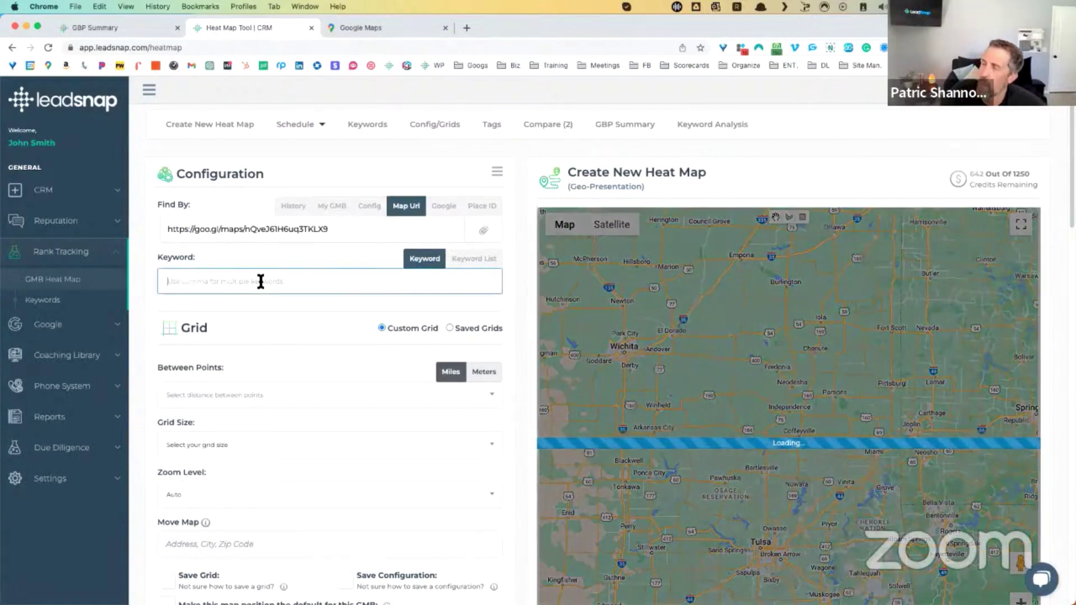
type("fencing company")
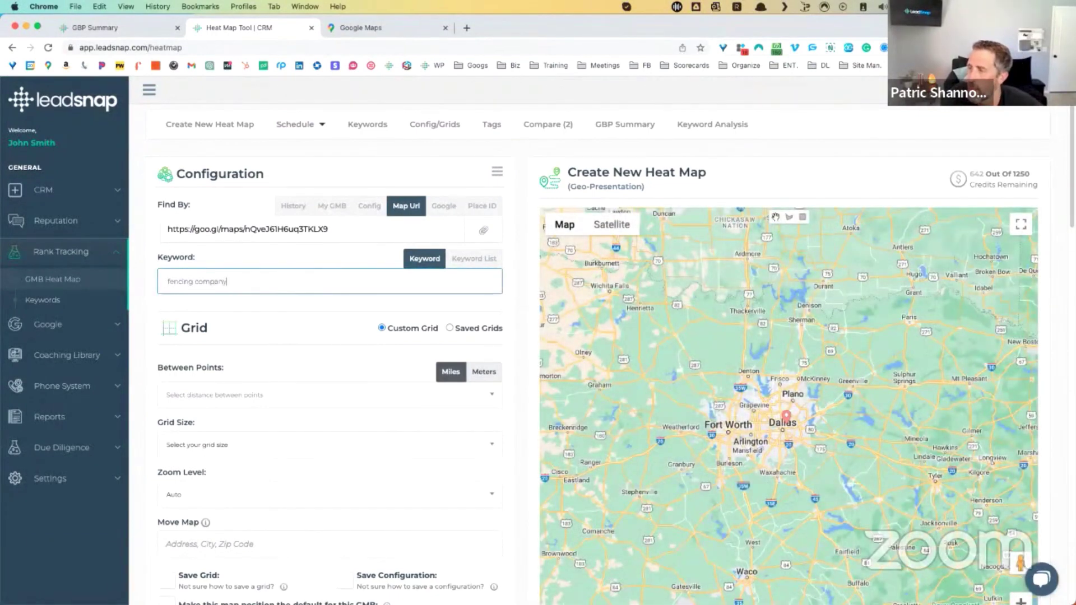
key("Return")
type("f")
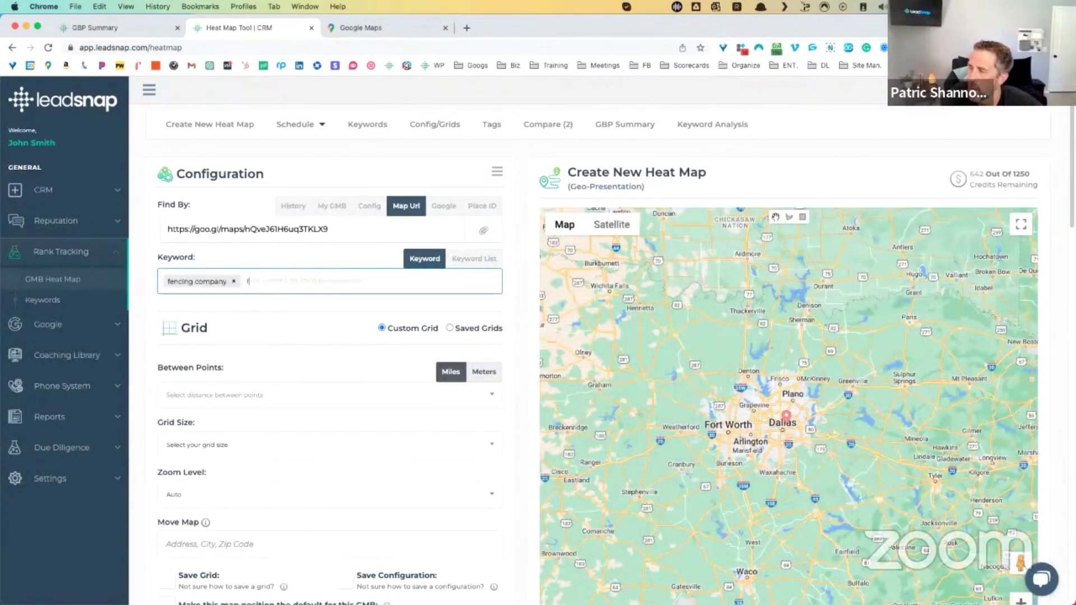
type("encing cont")
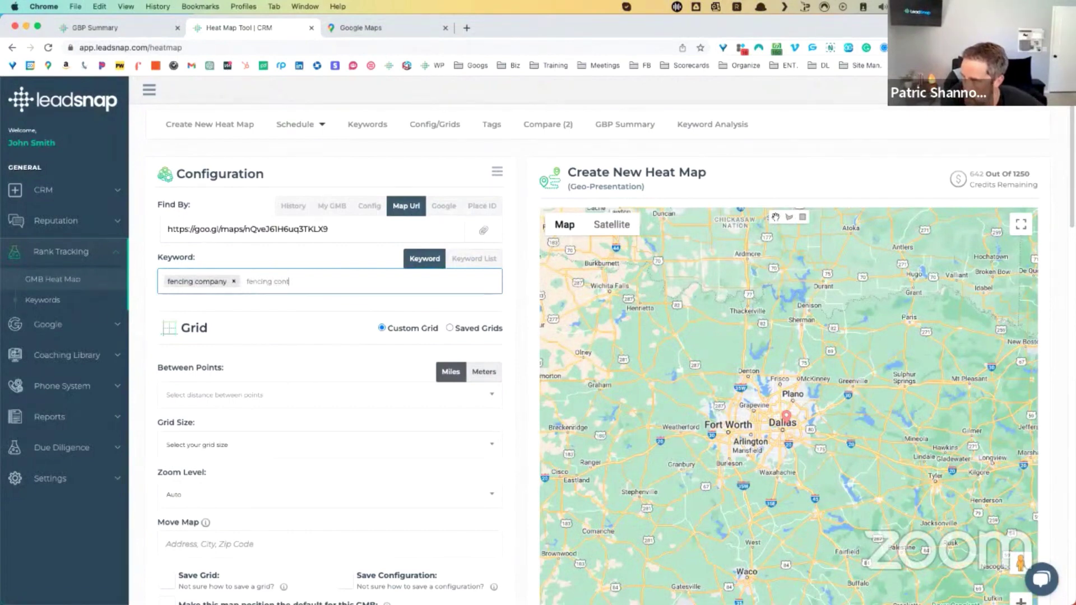
type("ractors")
key("Return")
type("k")
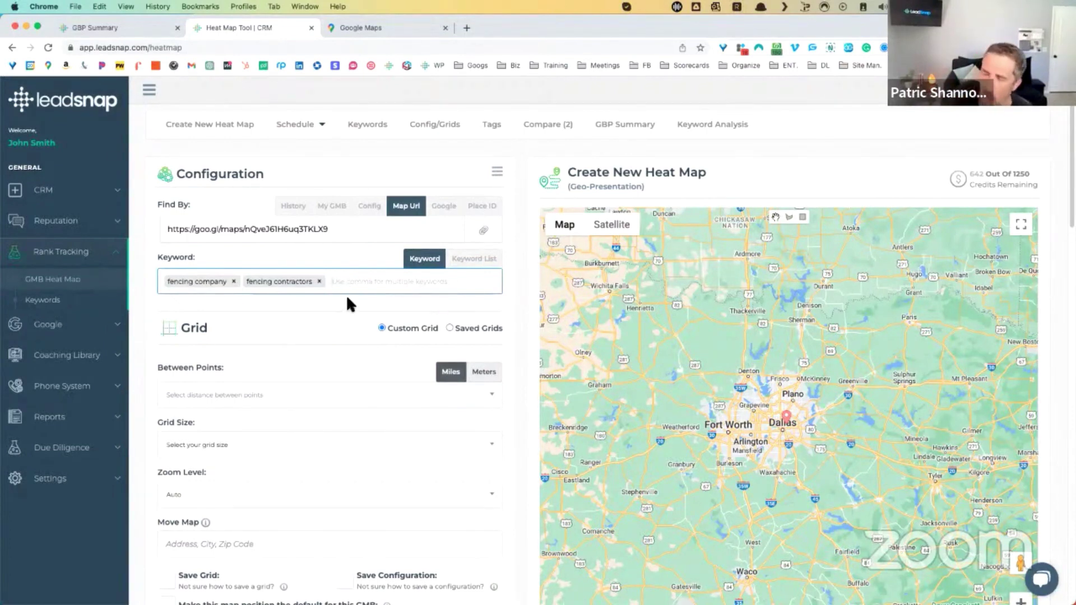
- Leave the heat map configuration and open the Keyword Analysis of DevStruct Company by way of the Keywords page and GBP Summary
scroll(335, 306, "down", 5)
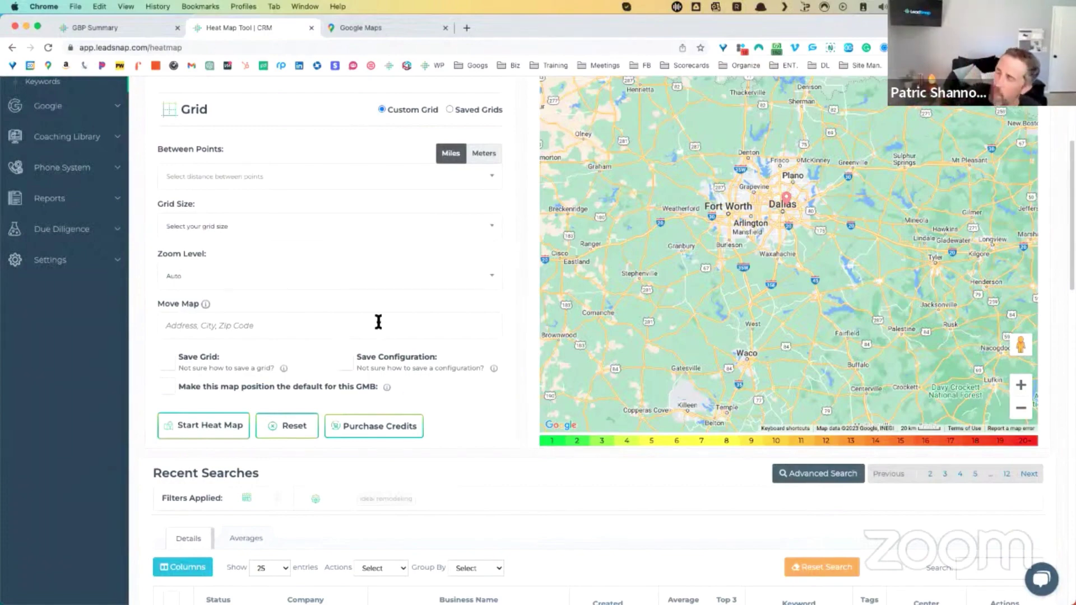
scroll(376, 322, "up", 5)
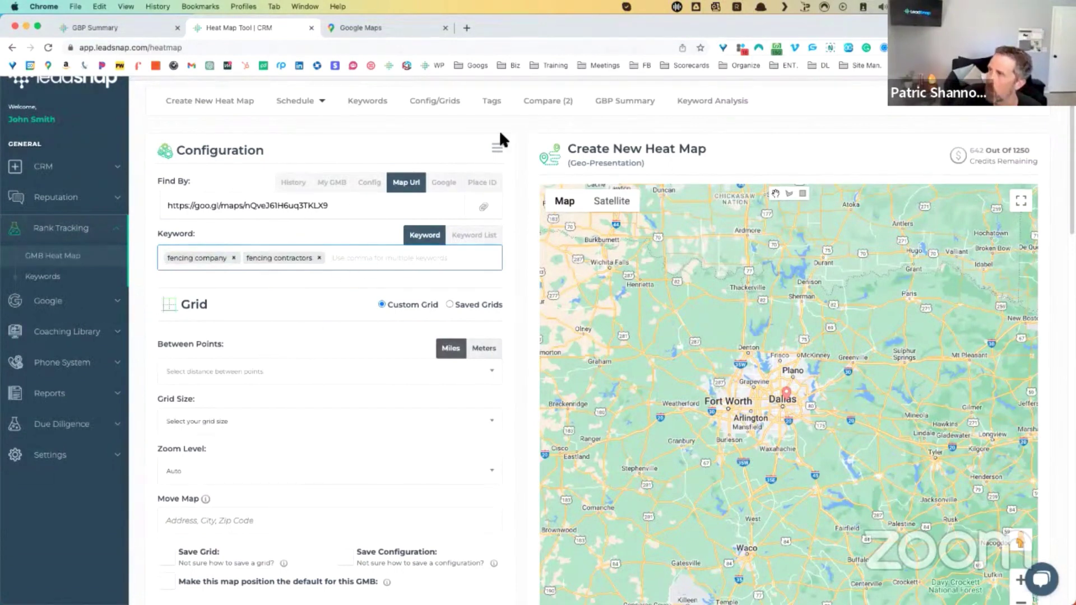
left_click(388, 103)
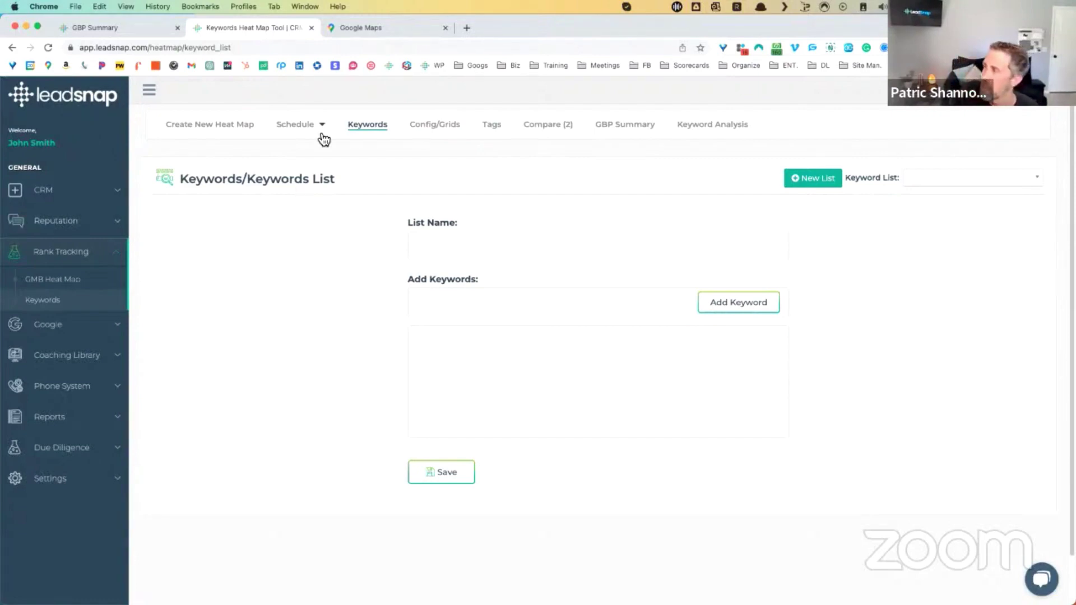
left_click(628, 132)
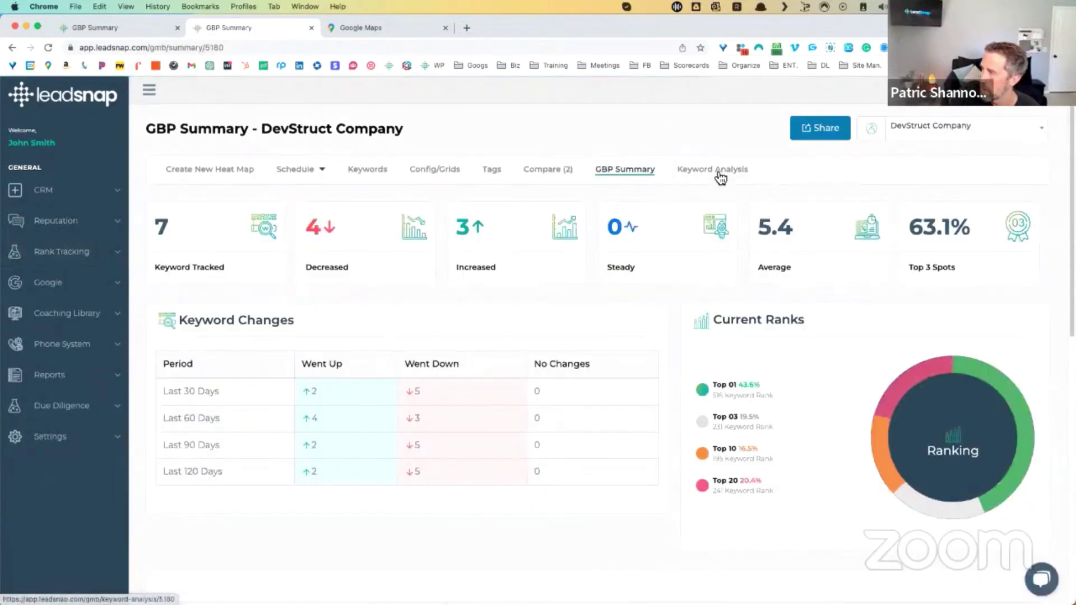
left_click(720, 177)
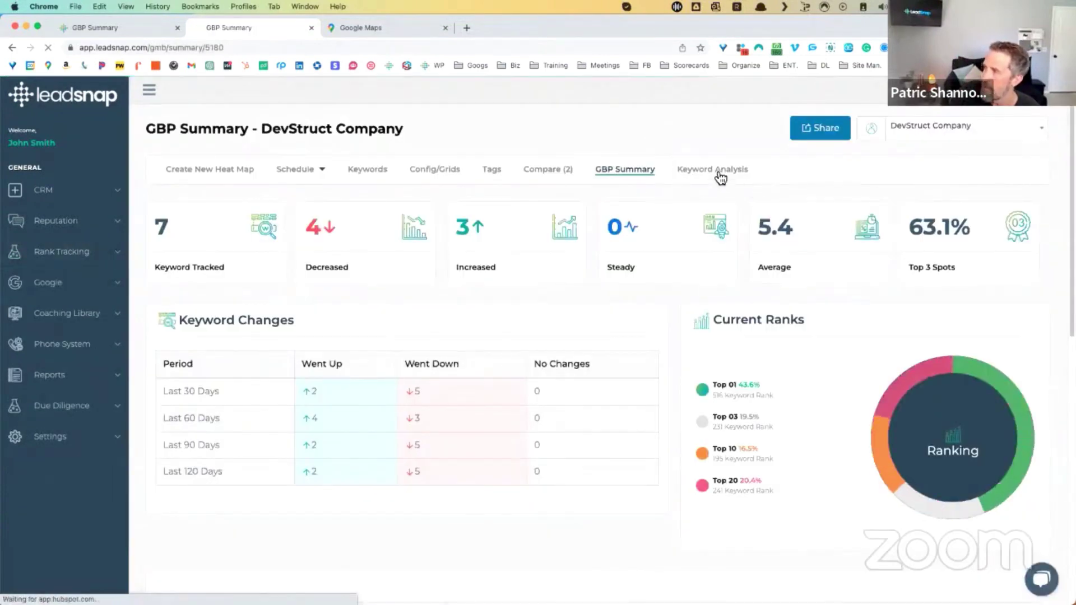
- Examine the "remodeling services" keyword analysis, including its ranking grid map, scan date history and competitor table
scroll(286, 397, "down", 3)
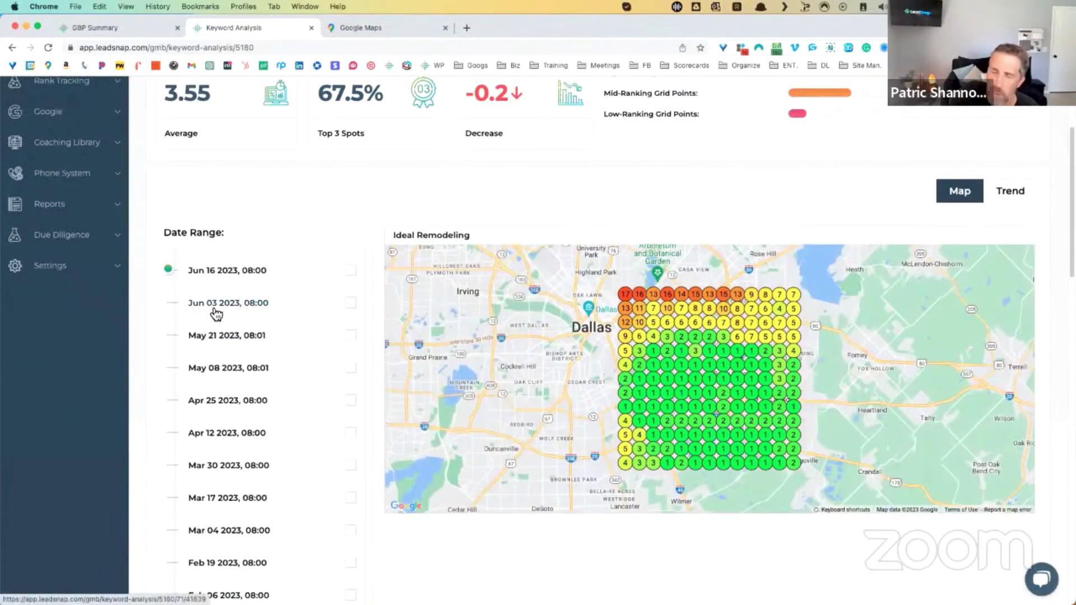
scroll(216, 314, "down", 8)
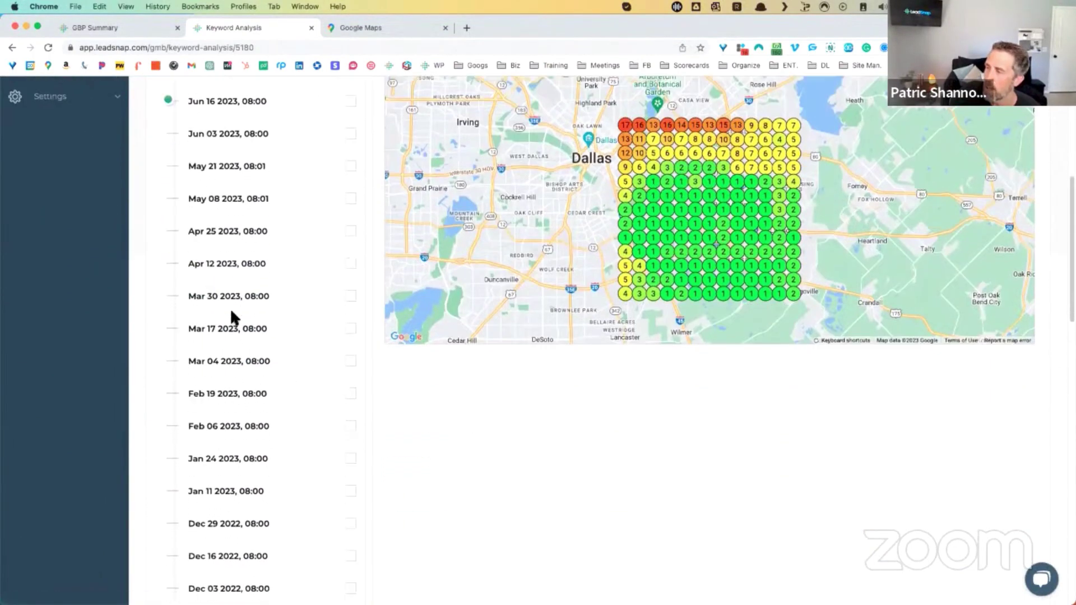
scroll(314, 305, "up", 5)
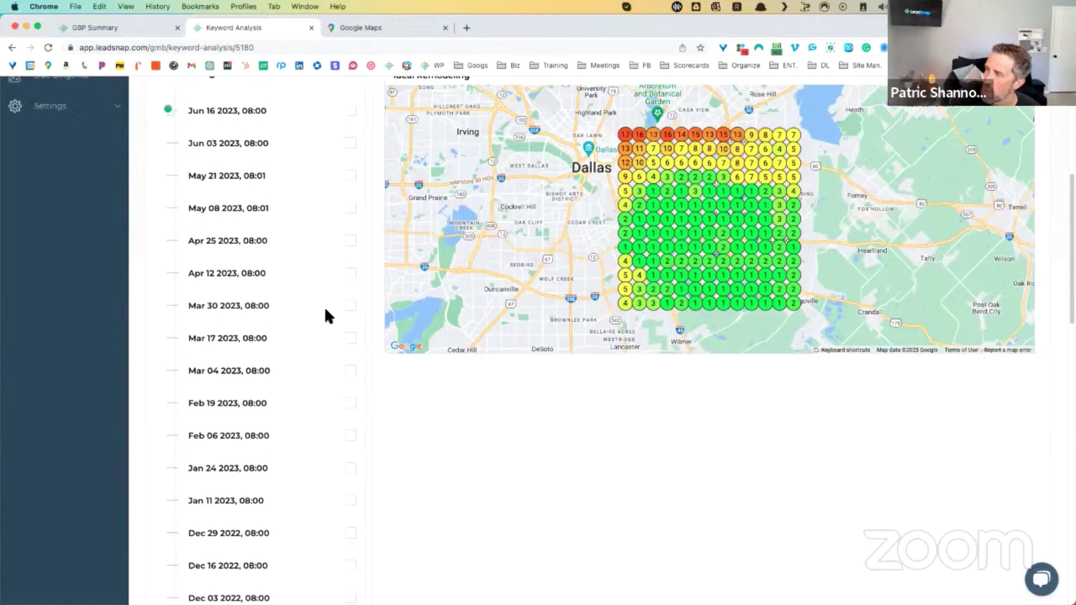
scroll(329, 308, "up", 2)
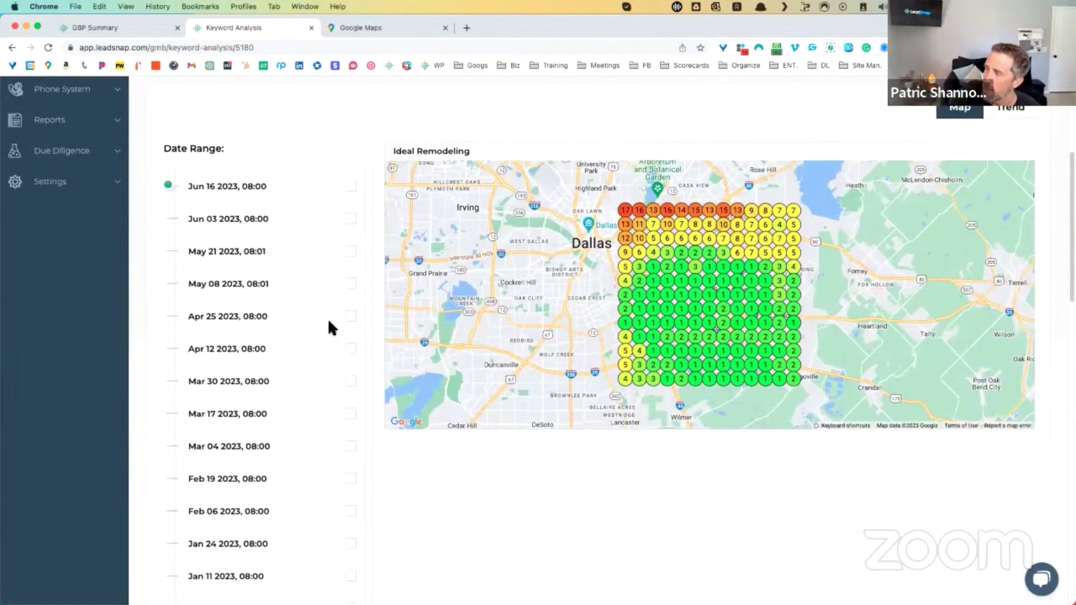
scroll(325, 323, "down", 15)
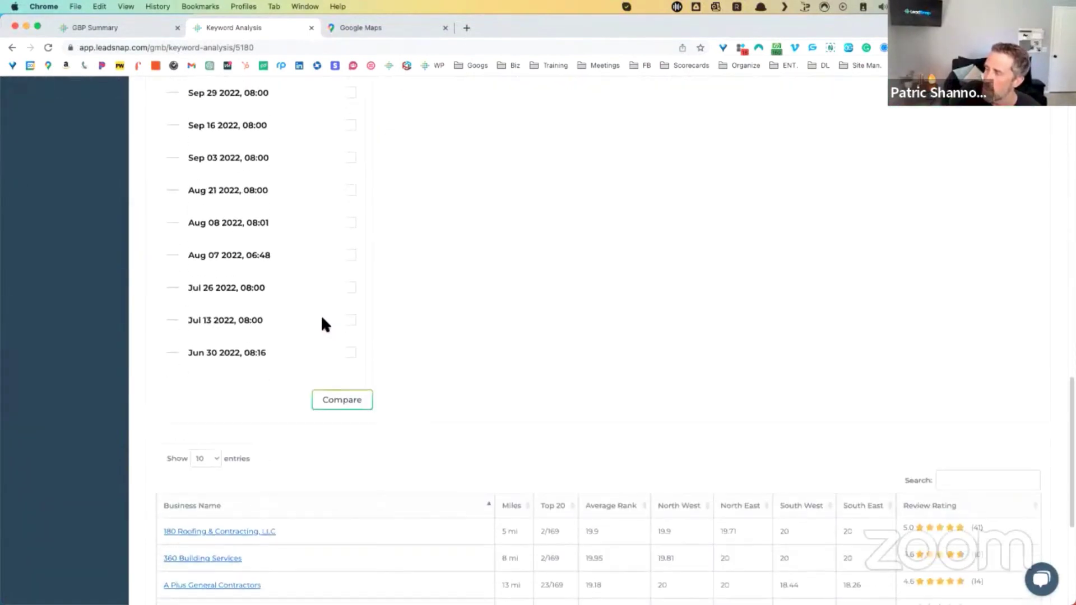
scroll(322, 324, "up", 15)
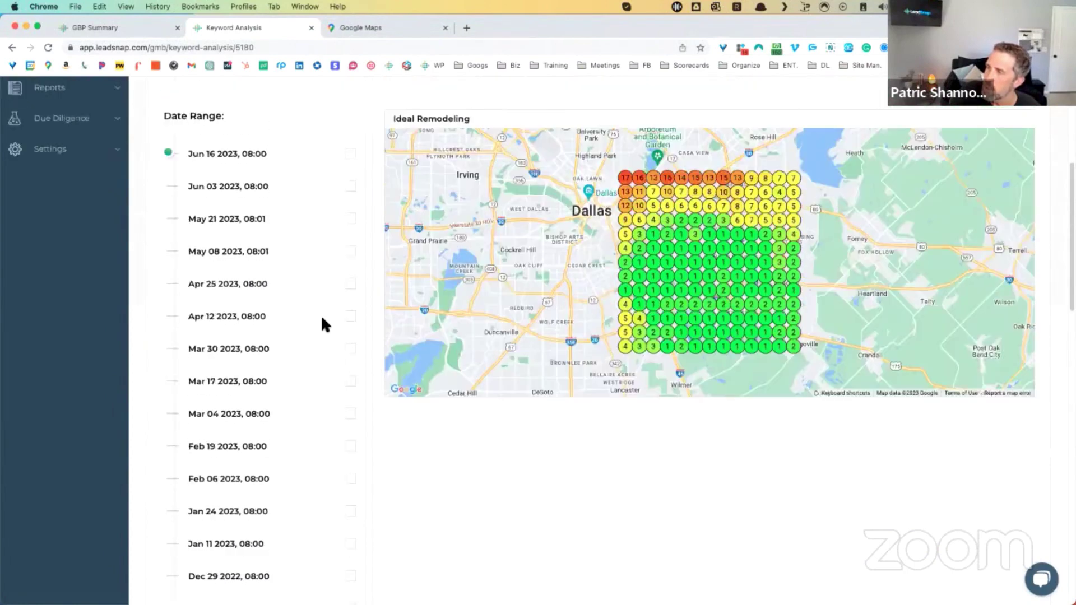
scroll(325, 325, "up", 1)
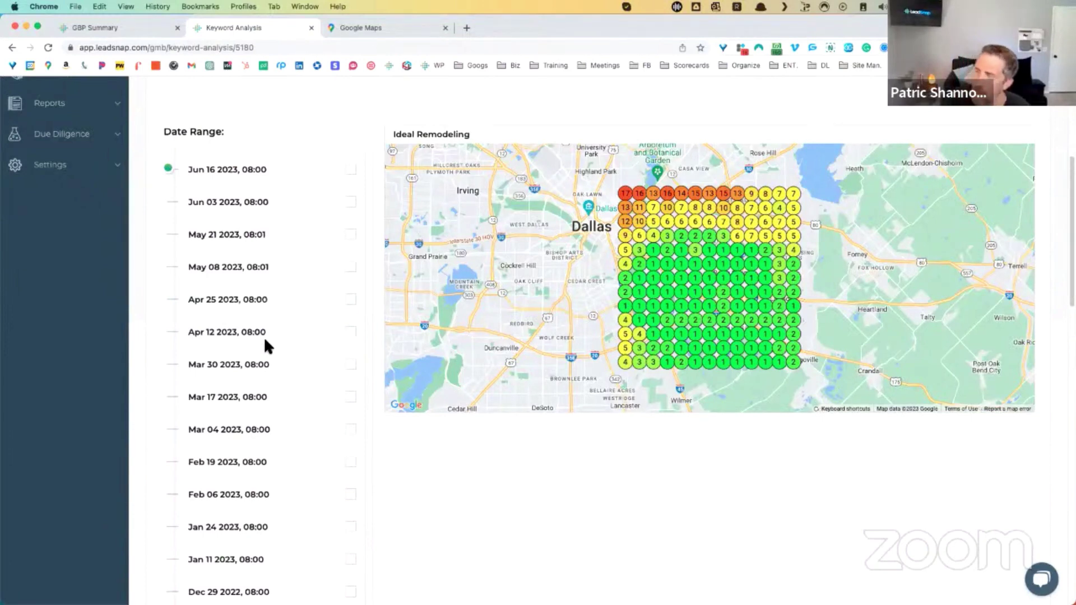
scroll(275, 351, "up", 5)
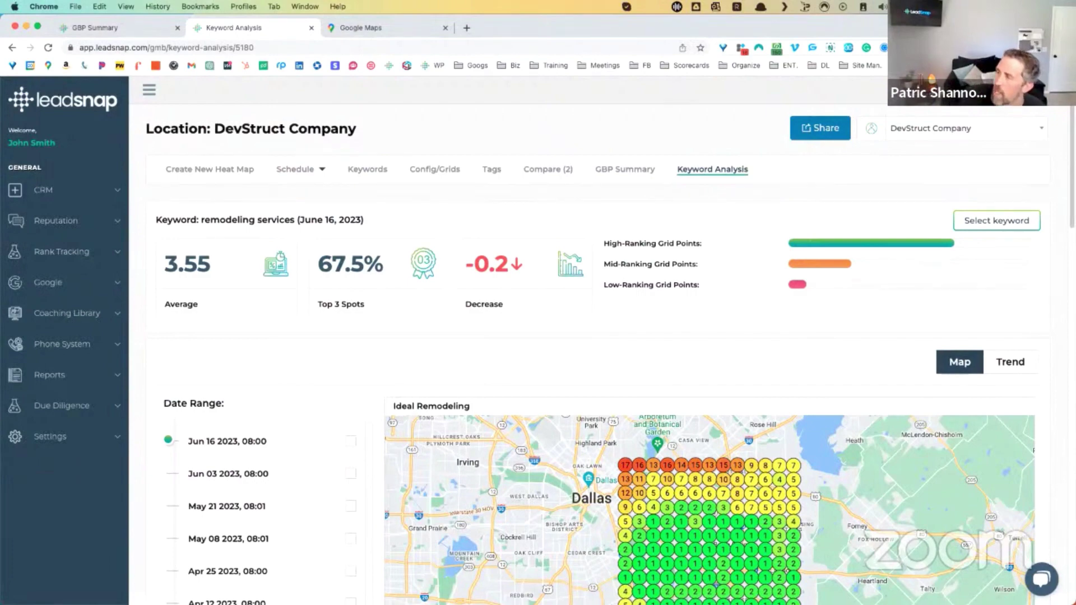
scroll(671, 372, "down", 4)
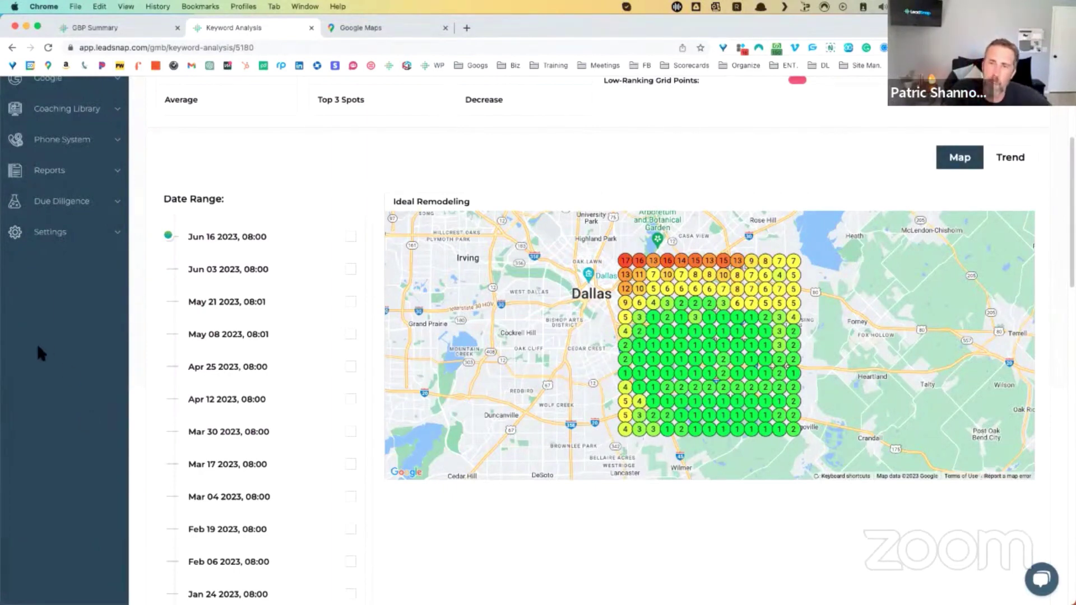
scroll(440, 362, "up", 5)
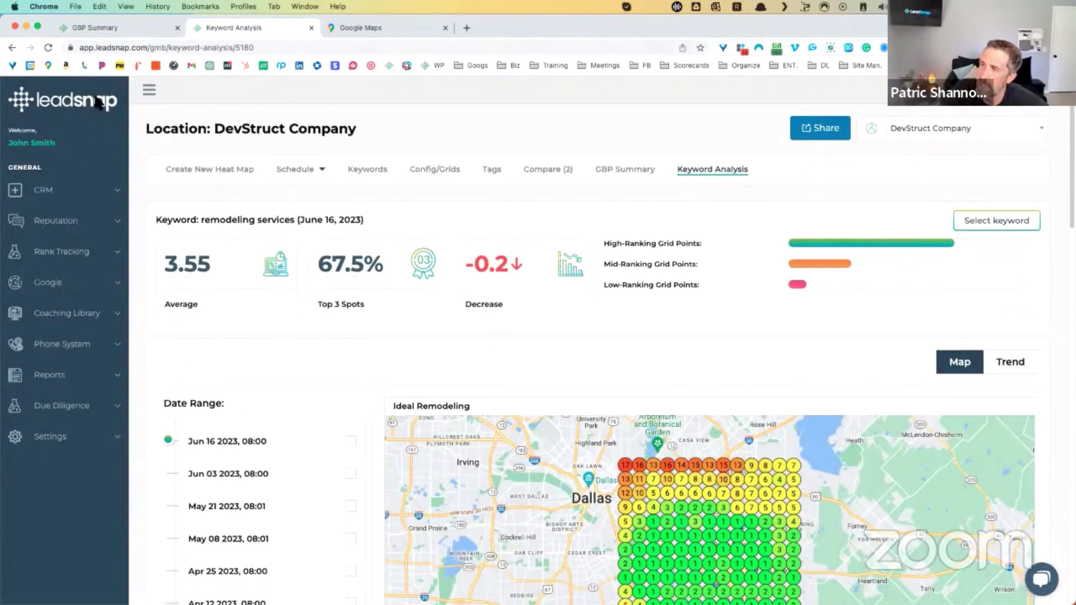
- Share a report that includes the GBP Summary and GBP Keywords Analysis, copy its link, and close the share dialog
left_click(818, 135)
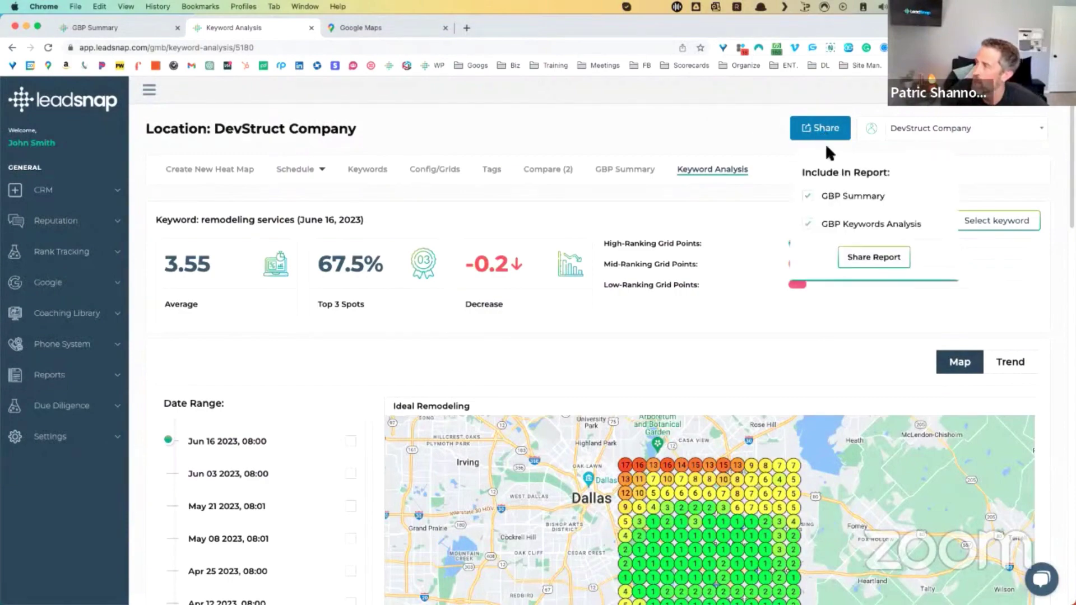
left_click(879, 260)
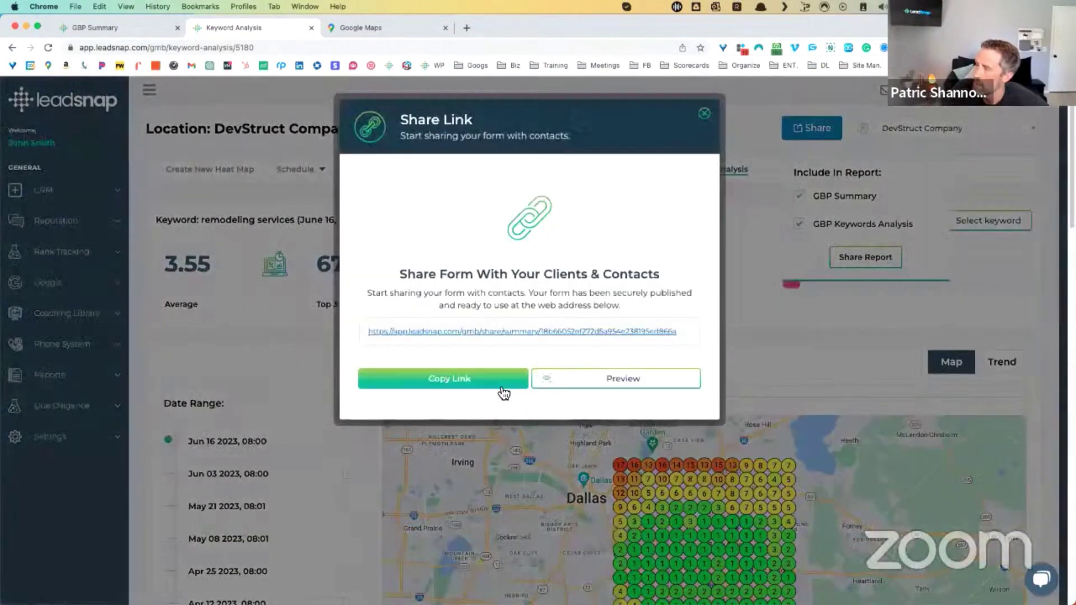
left_click(500, 386)
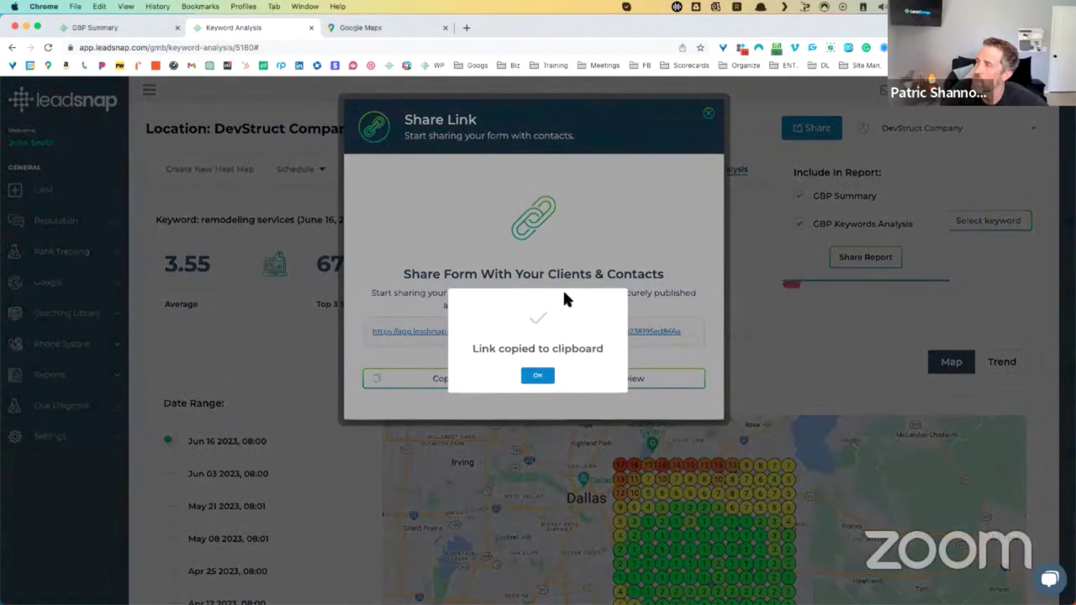
left_click(559, 374)
left_click(704, 114)
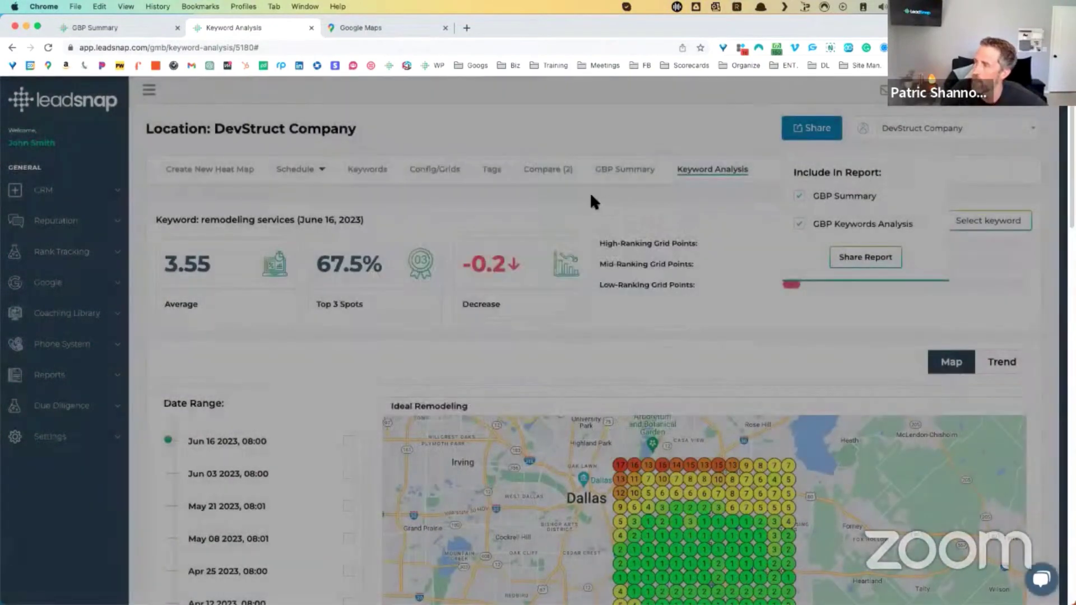
- Open the copied report link in a new incognito window
key("super+shift+n")
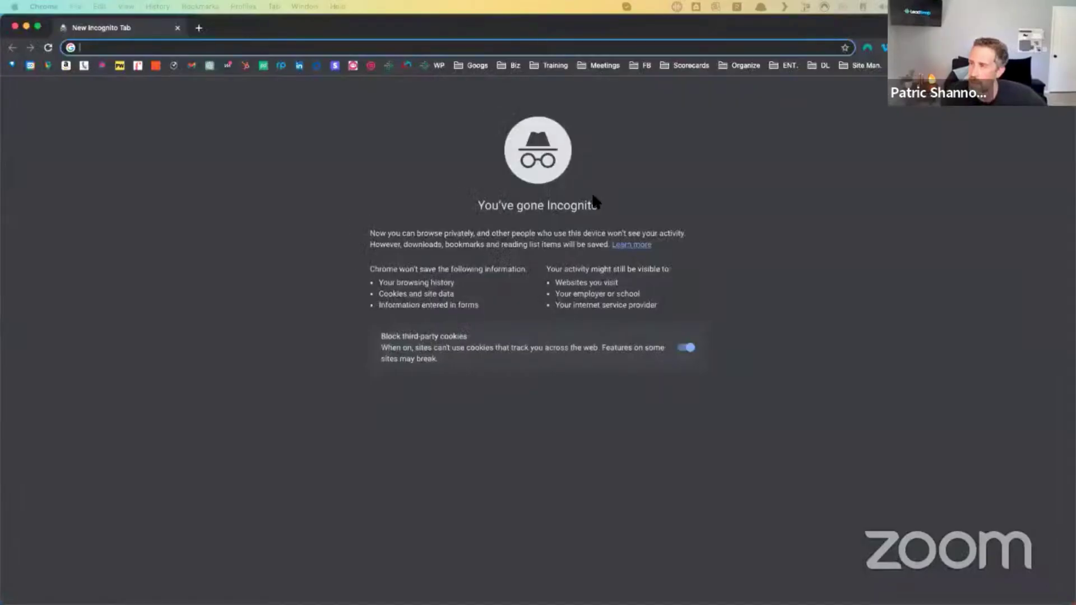
key("super+v")
key("Return")
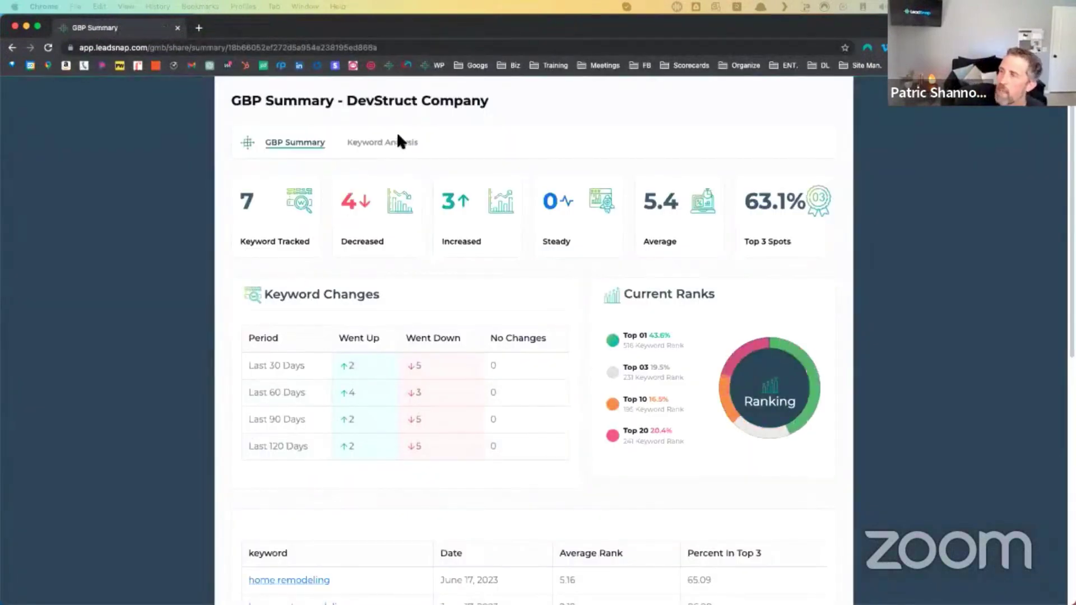
- View the "remodeling services" Keyword Analysis and ranking grid in the shared report, and close the incognito window
left_click(396, 144)
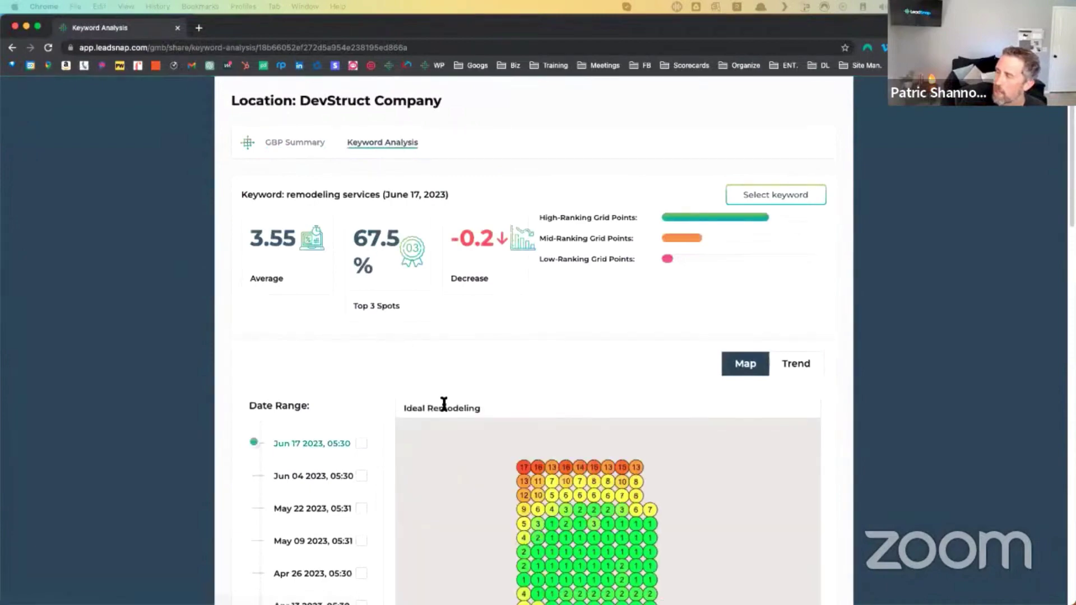
scroll(443, 402, "down", 5)
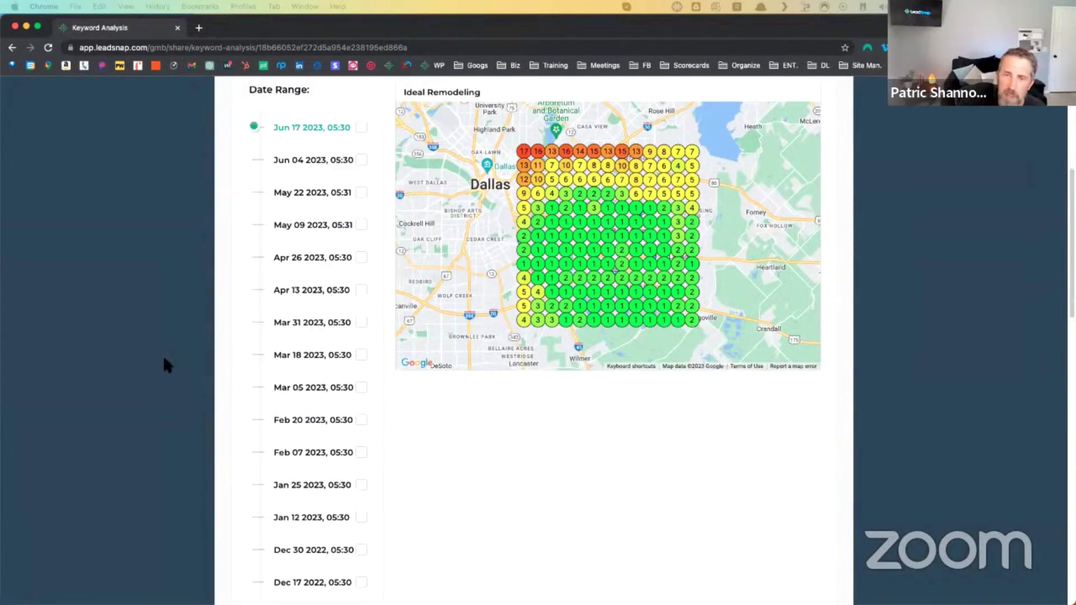
left_click(178, 28)
left_click(177, 28)
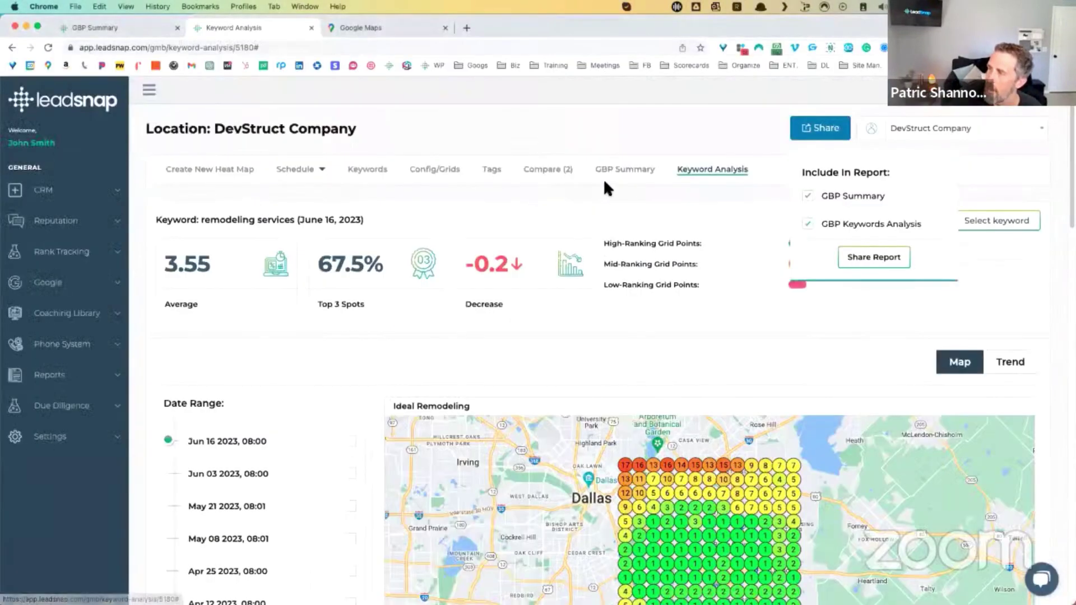
- Dismiss the report sharing options and open the Keywords page under Rank Tracking
left_click(101, 257)
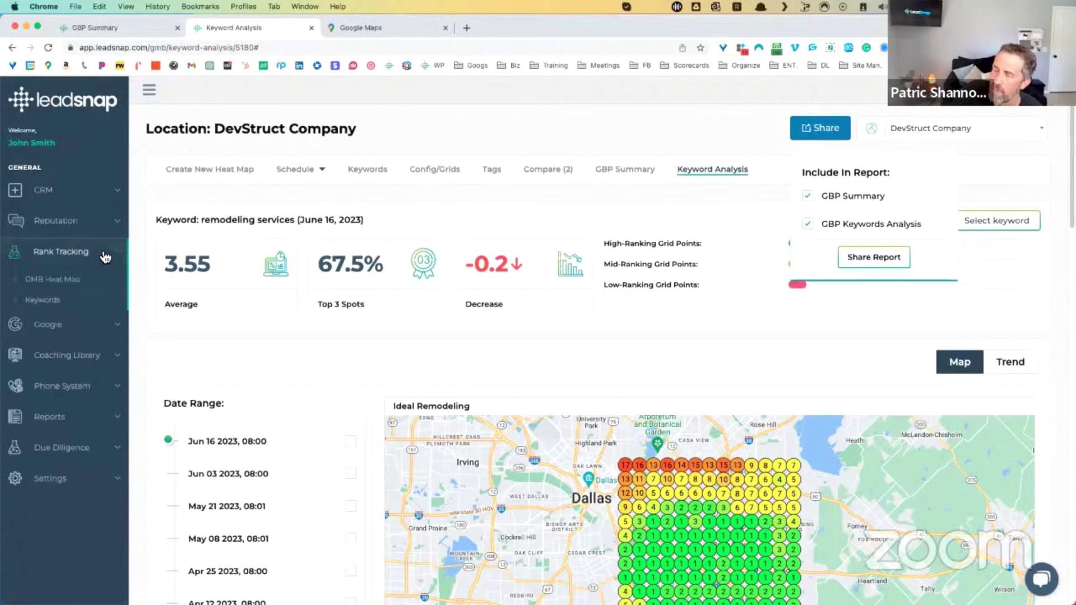
left_click(102, 256)
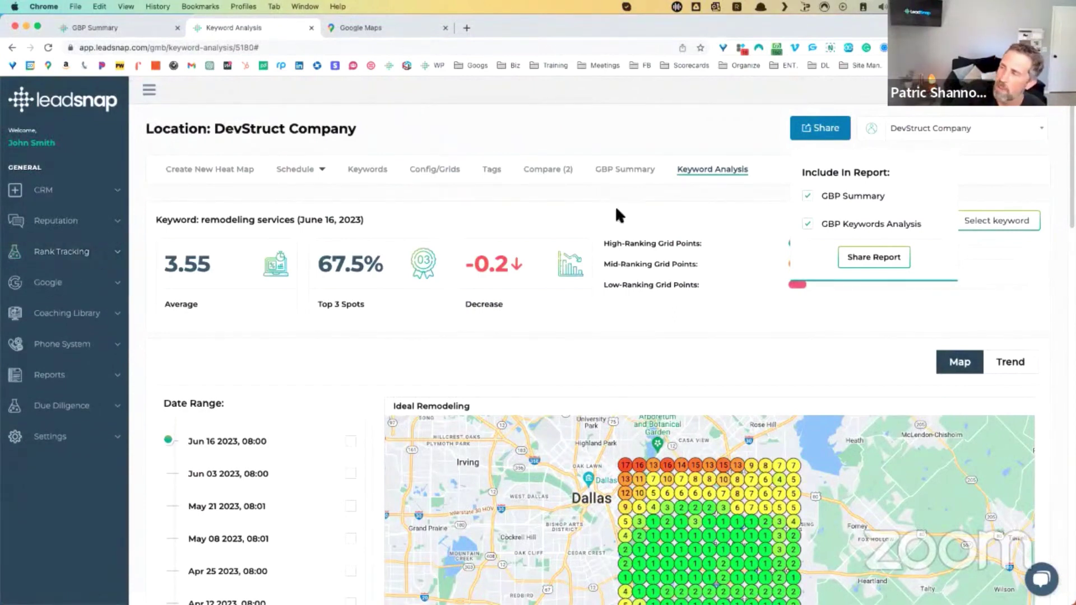
left_click(952, 137)
left_click(735, 86)
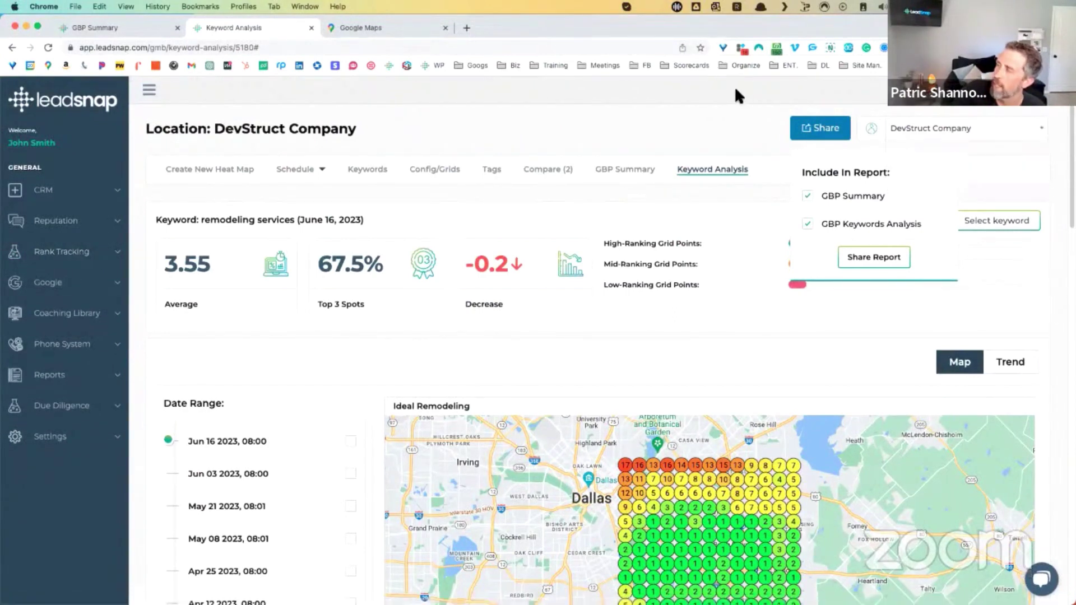
left_click(798, 136)
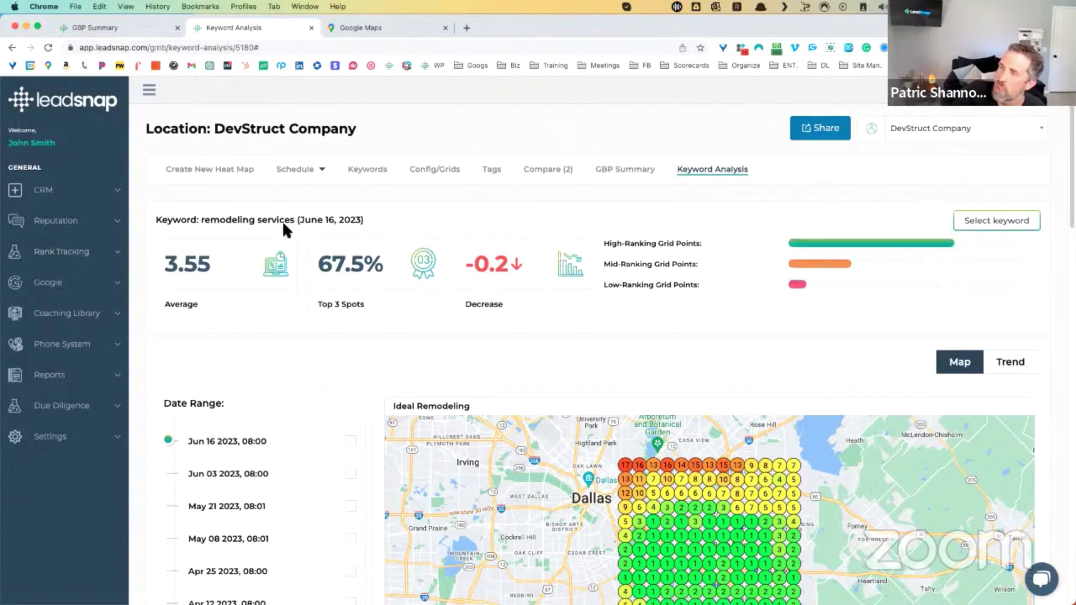
left_click(82, 257)
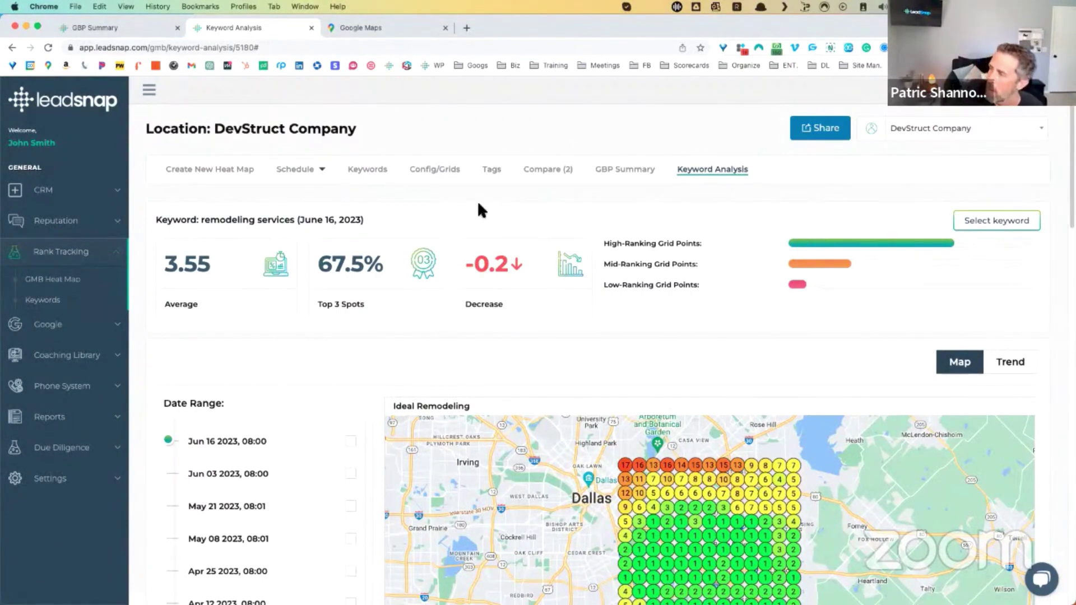
left_click(59, 304)
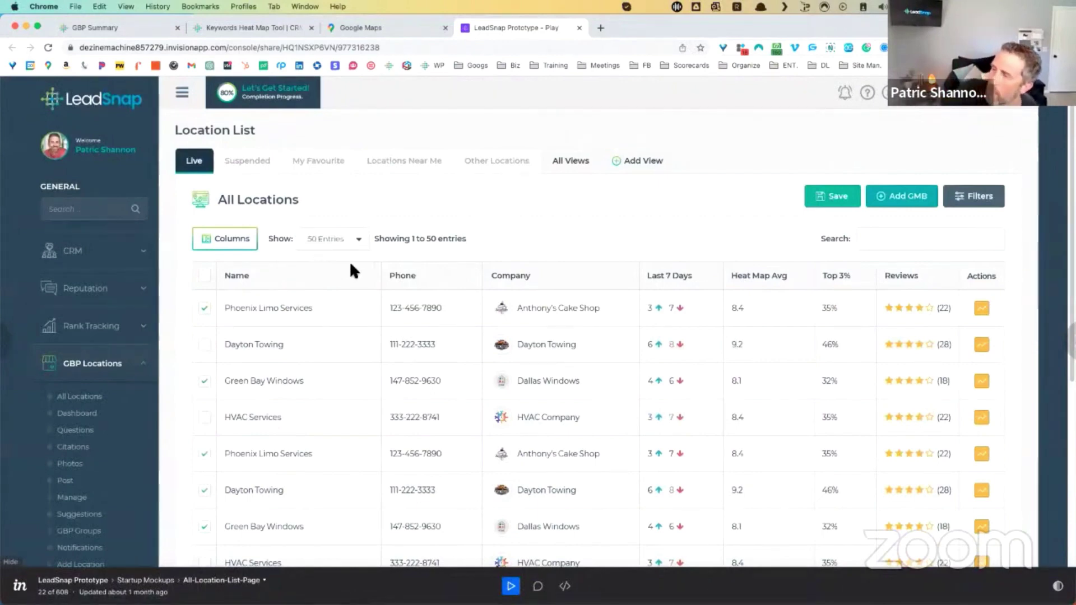
- Look through the All Locations list in the LeadSnap InVision prototype, including its column settings, and return to the list
scroll(151, 305, "down", 2)
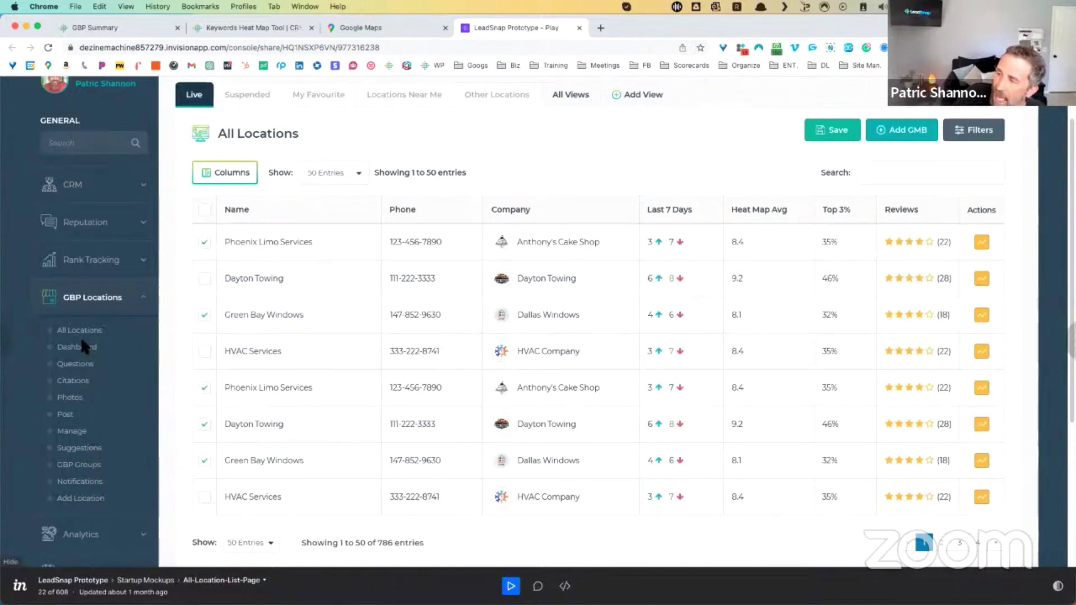
scroll(288, 132, "up", 1)
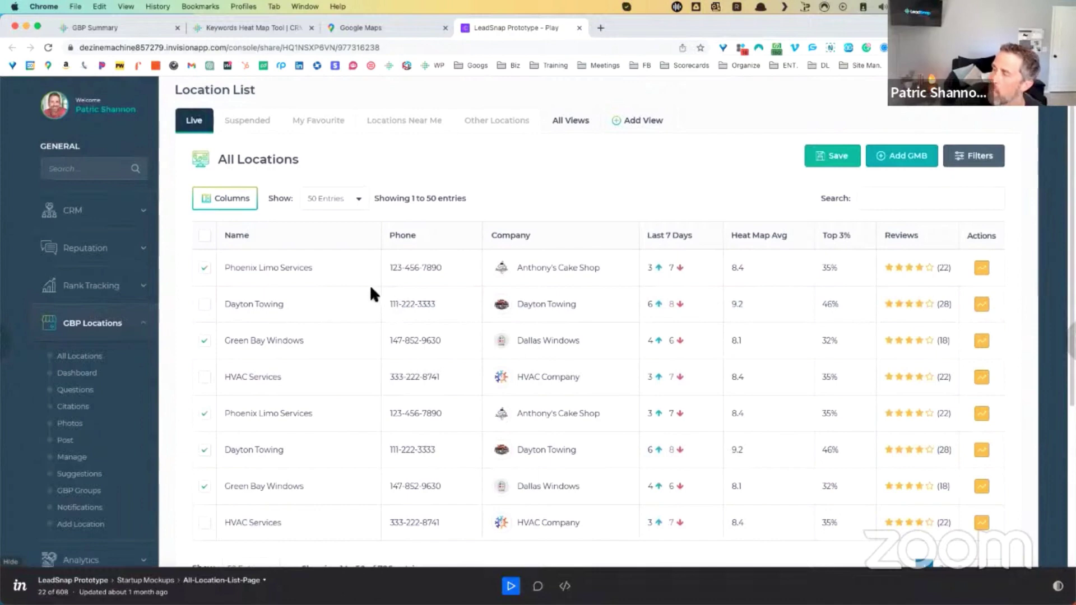
scroll(342, 269, "up", 2)
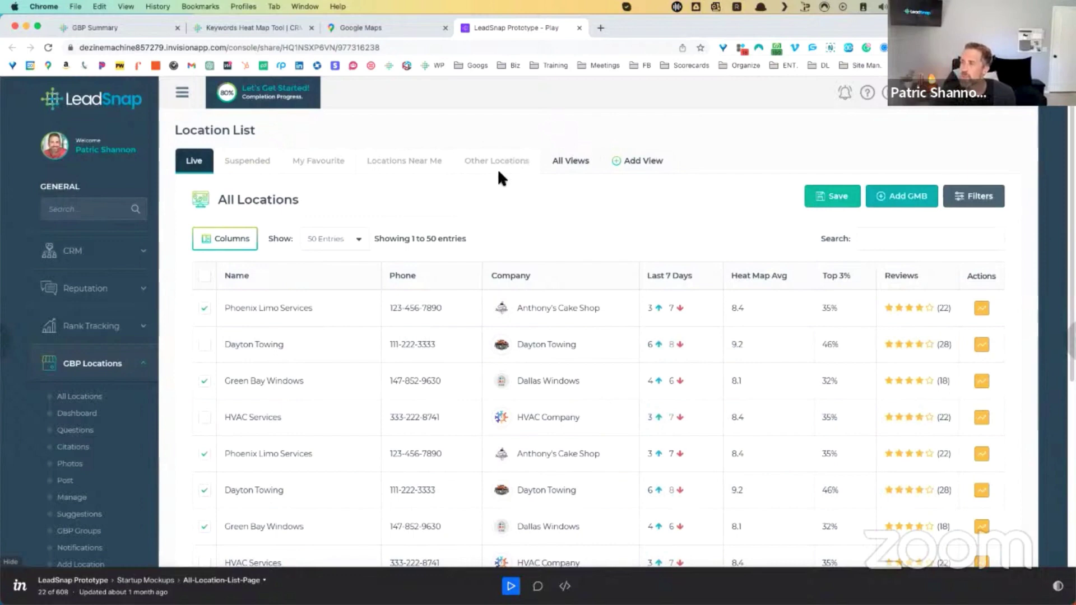
left_click(243, 232)
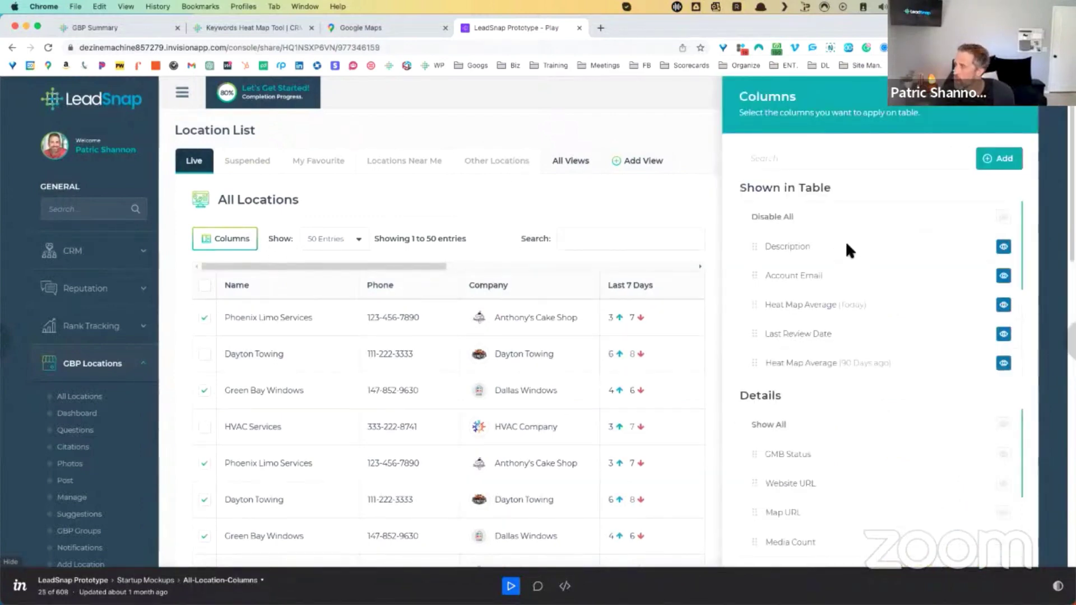
scroll(842, 242, "down", 1)
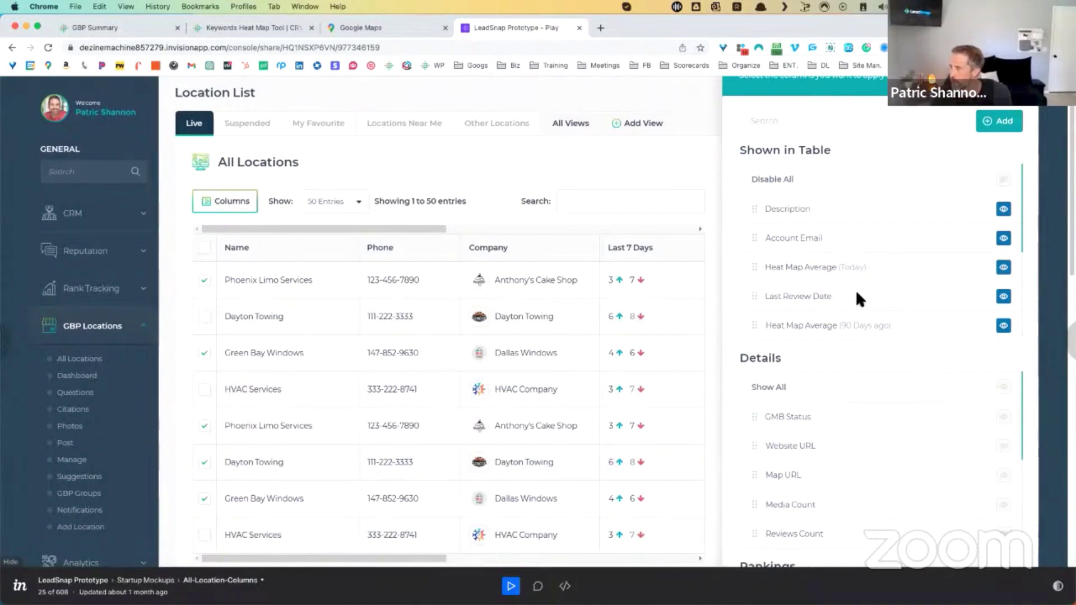
left_click(1000, 178)
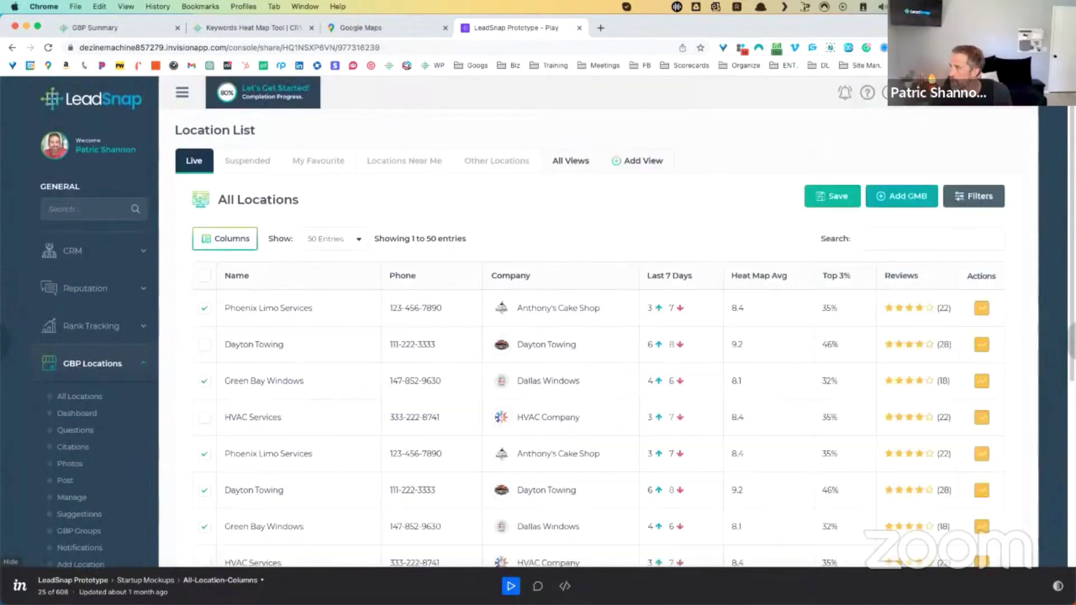
left_click(845, 199)
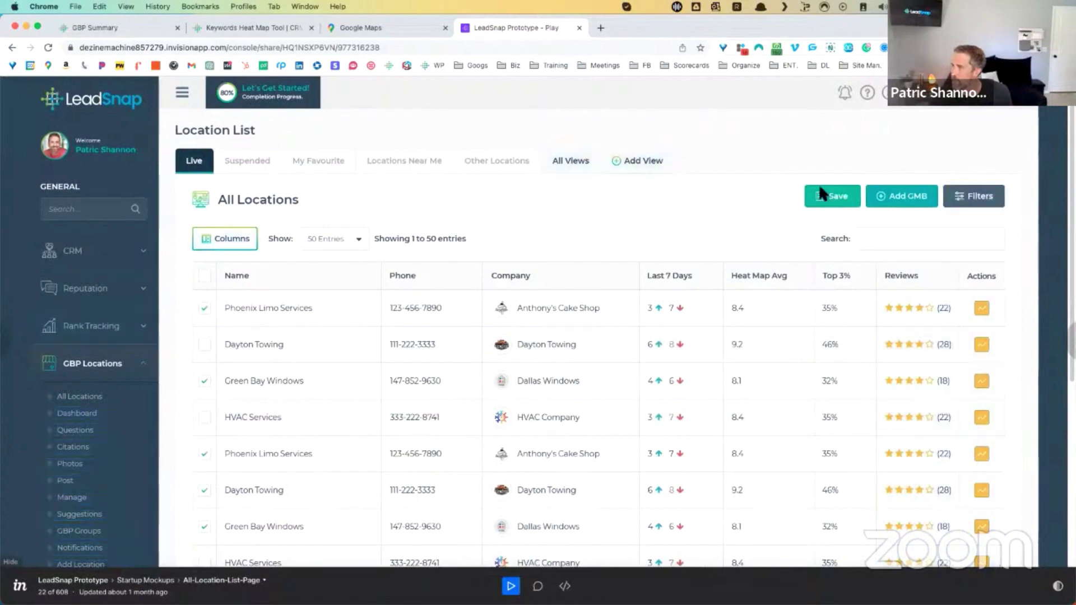
- Save a location filter with GMB Status set to Is Live, and close the advanced search
left_click(979, 196)
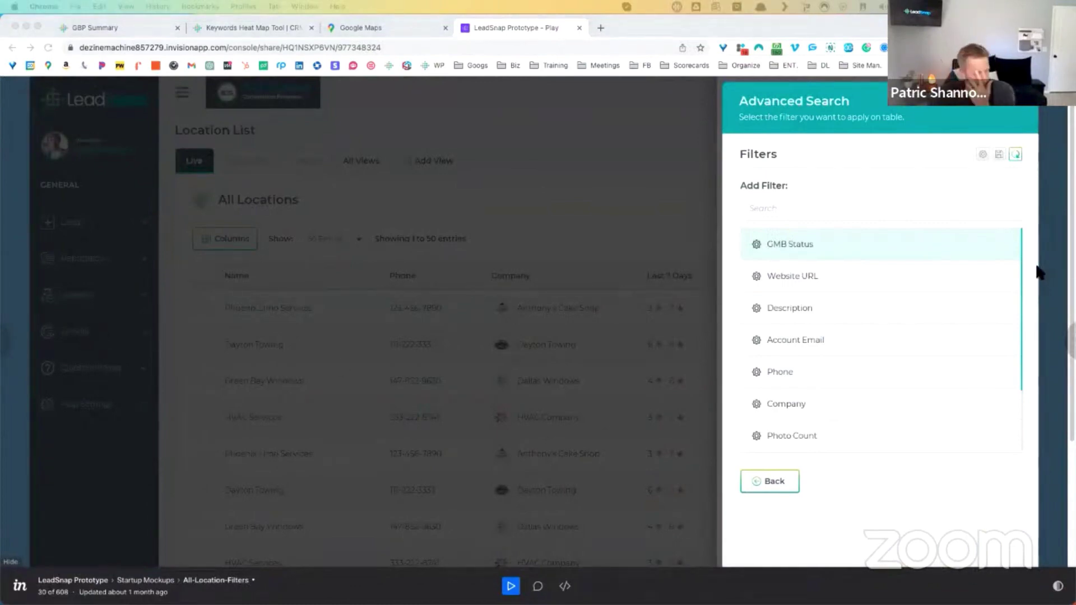
left_click(792, 242)
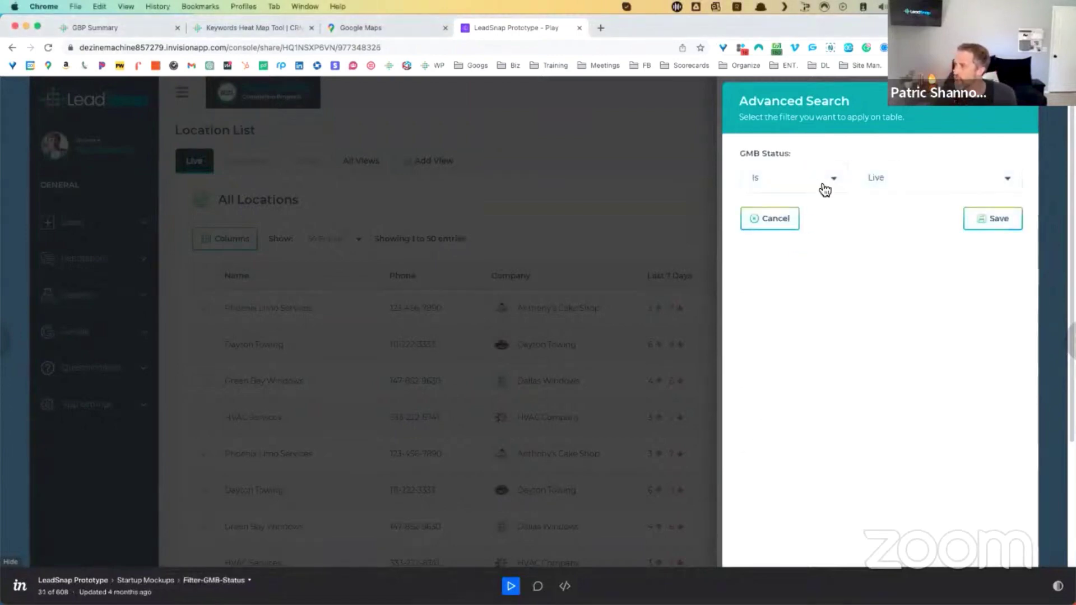
left_click(1003, 216)
left_click(766, 243)
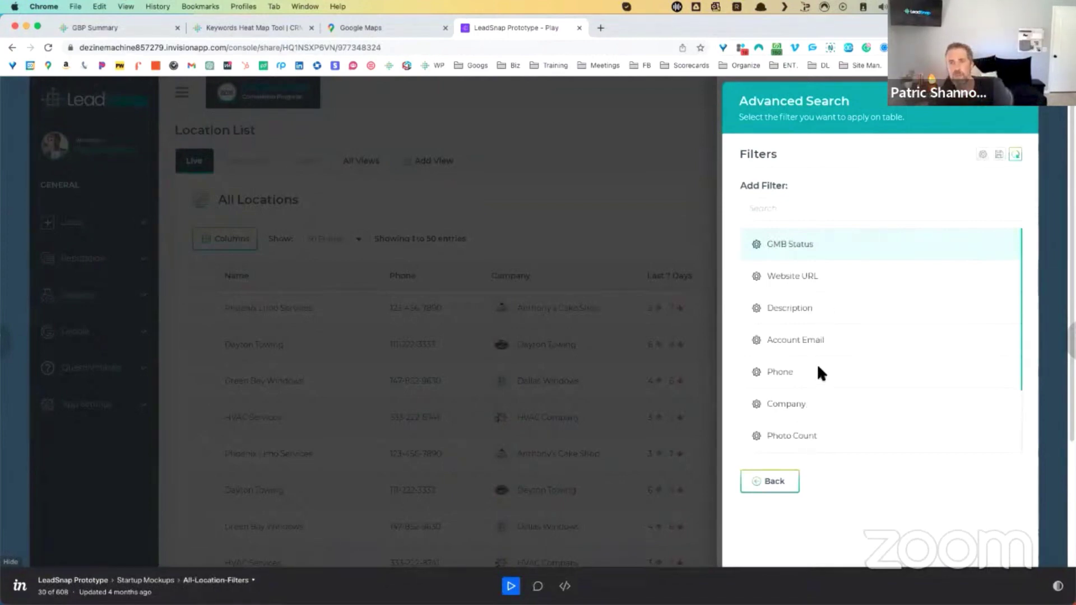
left_click(1016, 108)
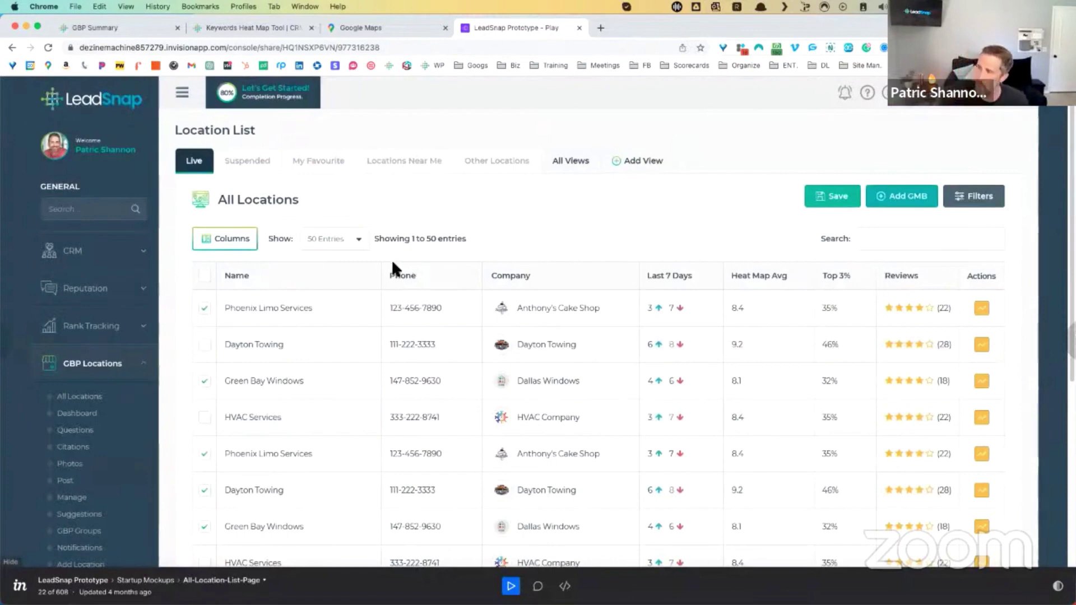
- Examine the column choices for the location list, from Details and Rankings through Reviews, Insight Analytics and Citations, and close the settings
left_click(232, 246)
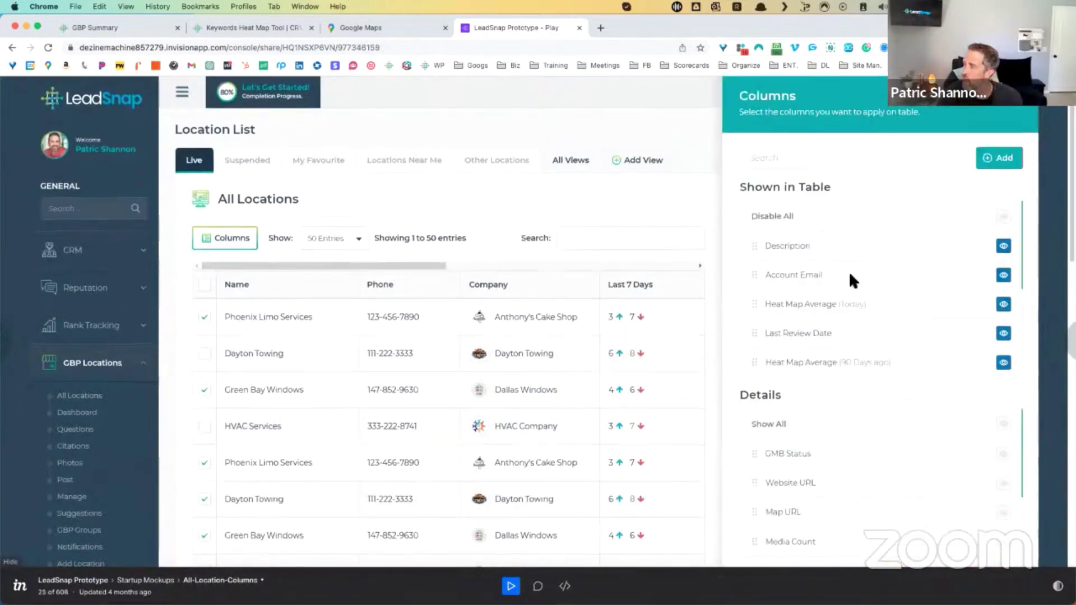
scroll(850, 272, "down", 10)
scroll(867, 269, "up", 3)
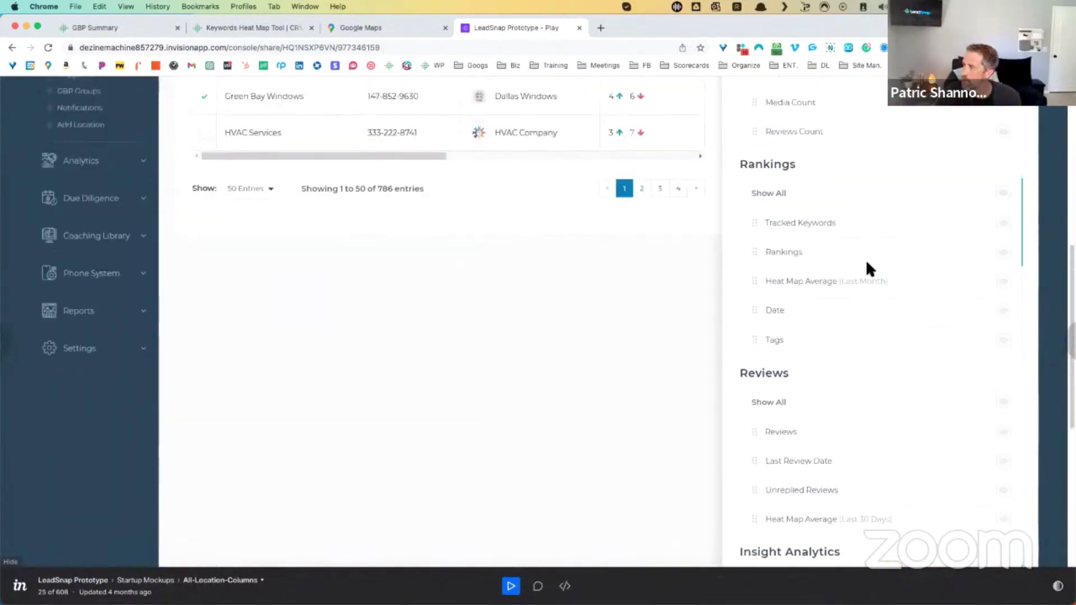
scroll(881, 267, "down", 8)
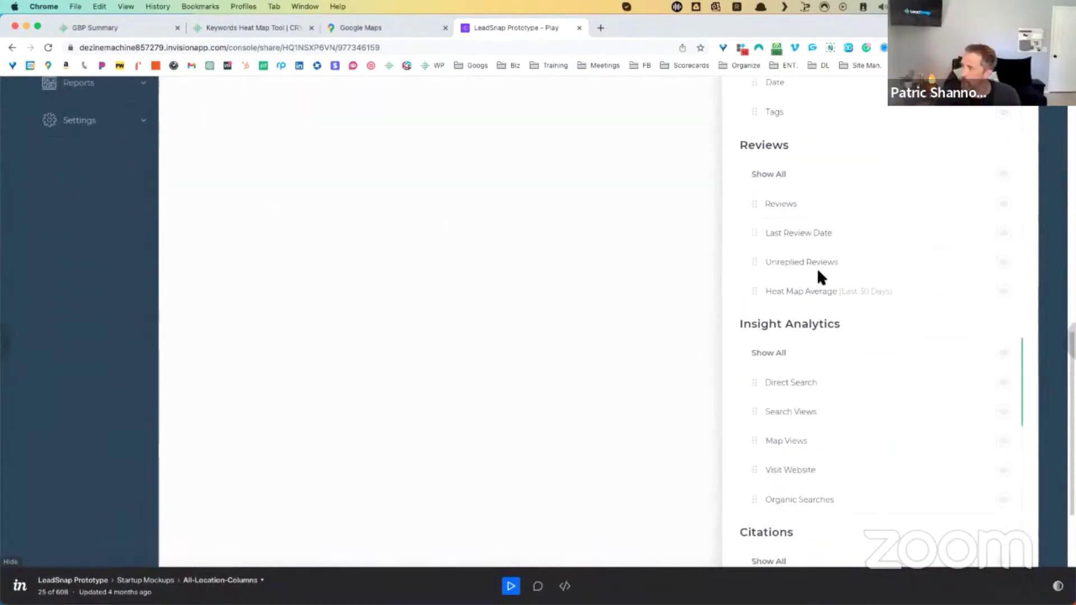
scroll(818, 268, "down", 4)
scroll(842, 268, "down", 1)
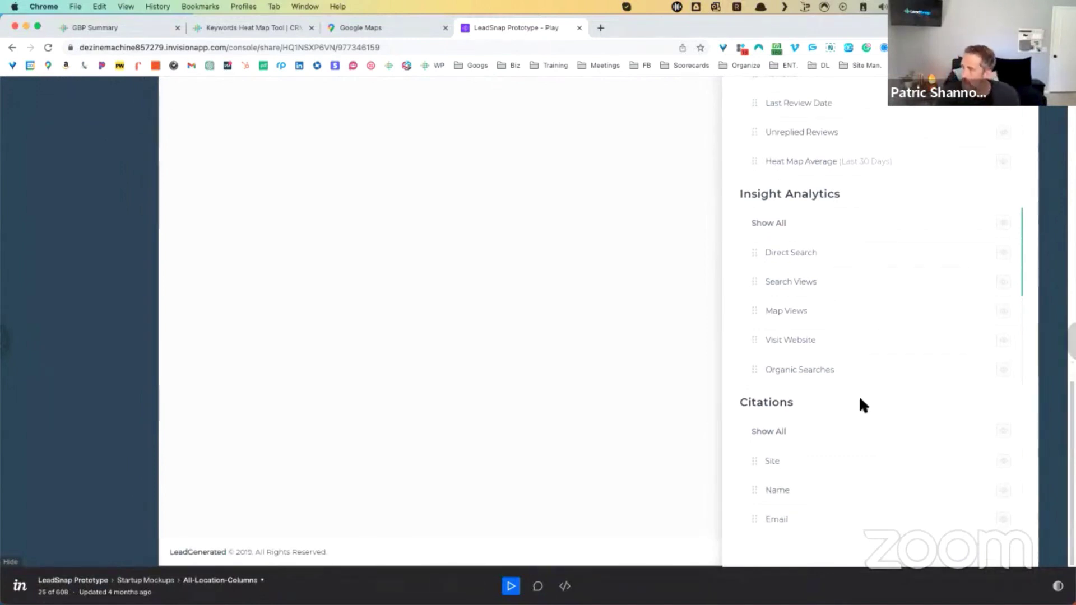
scroll(863, 396, "up", 10)
scroll(863, 396, "up", 5)
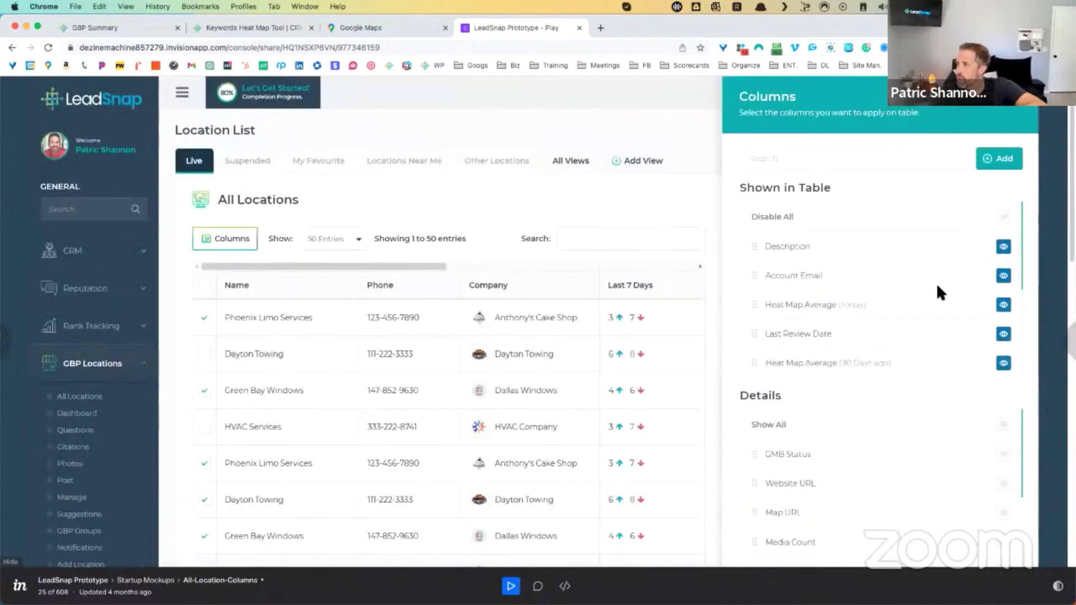
left_click(1021, 104)
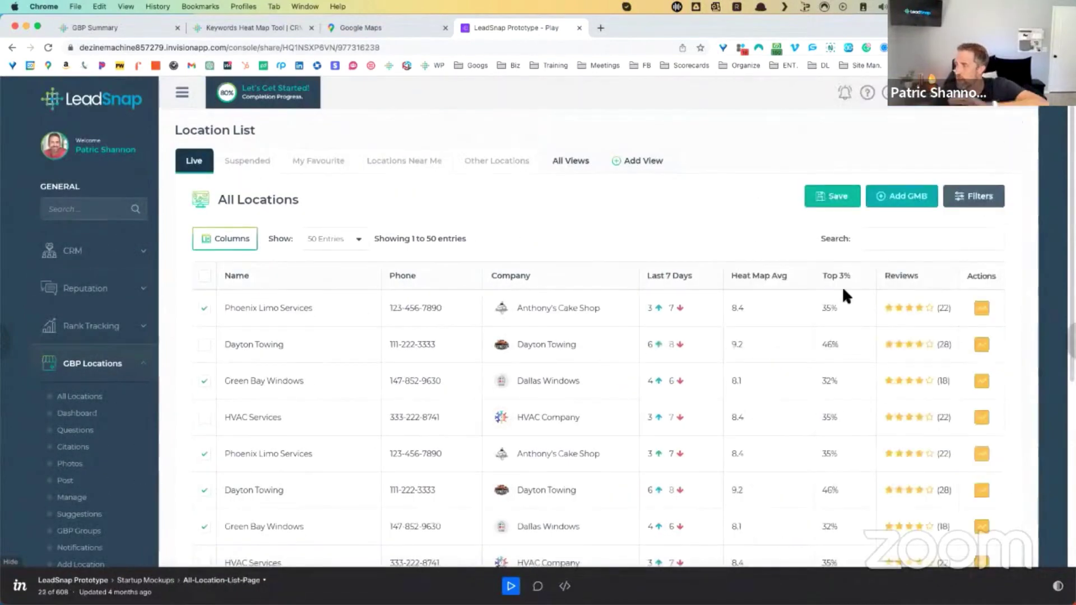
- View the form for creating a new saved view, close it without saving, and choose the Standard view
left_click(649, 163)
left_click(660, 343)
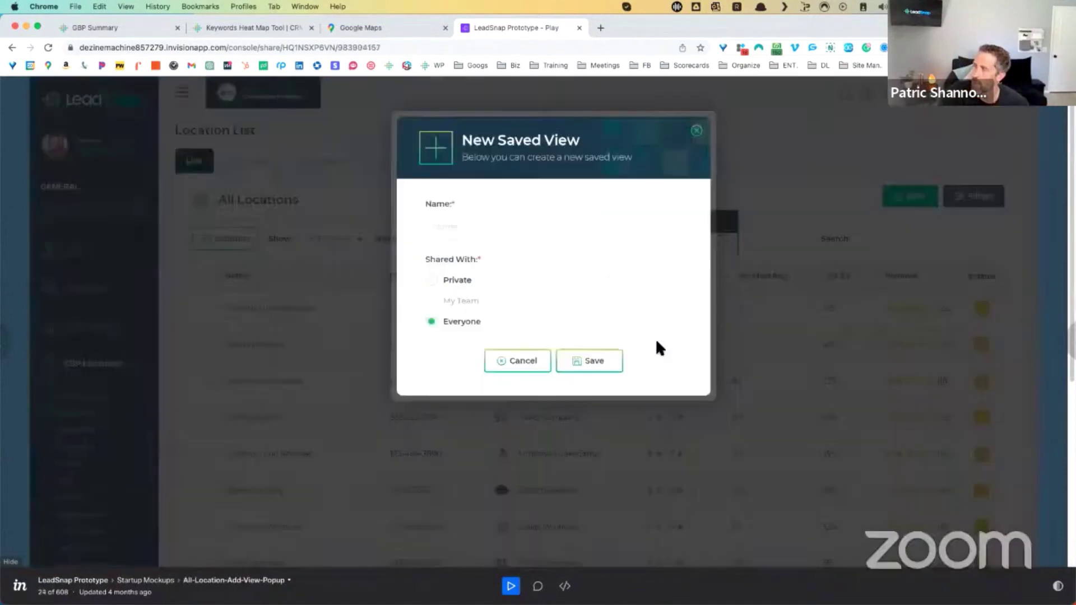
left_click(701, 137)
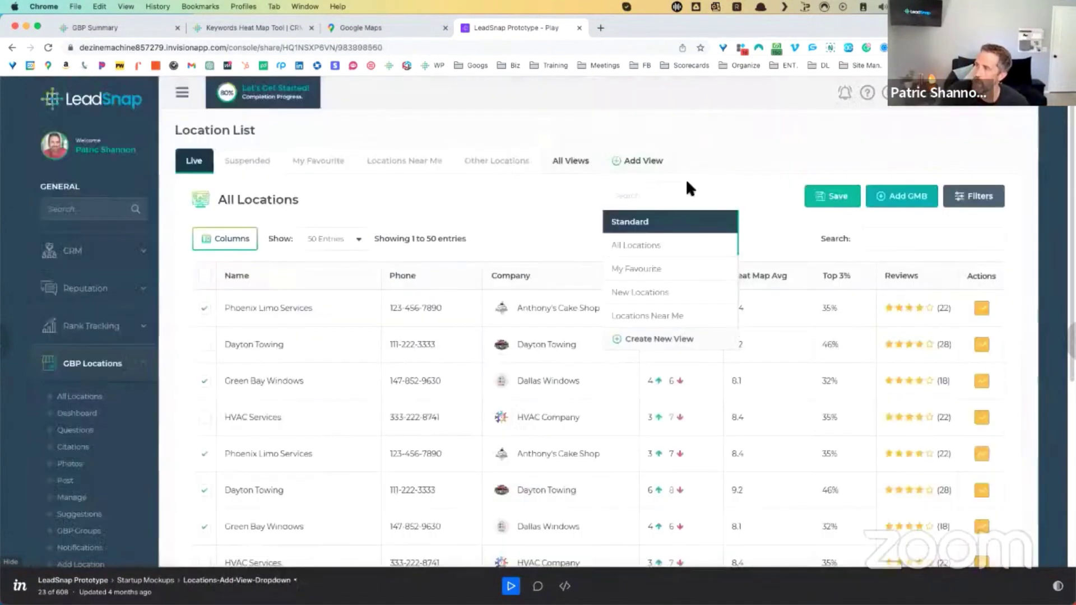
left_click(679, 226)
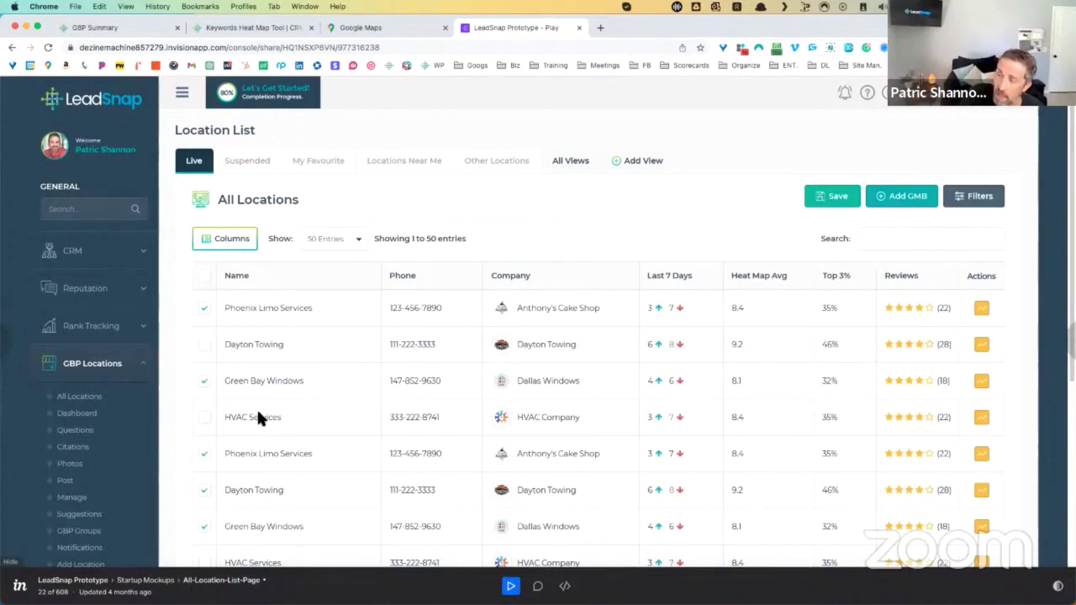
- Open the Citations page of GBP Locations and display the available citation type filters
scroll(185, 451, "down", 5)
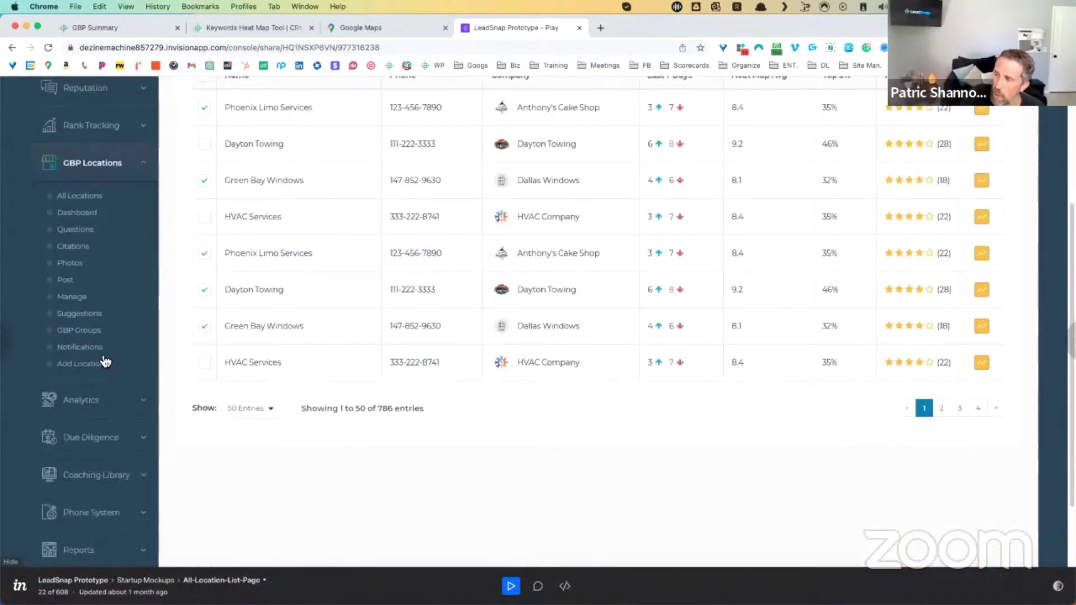
left_click(84, 248)
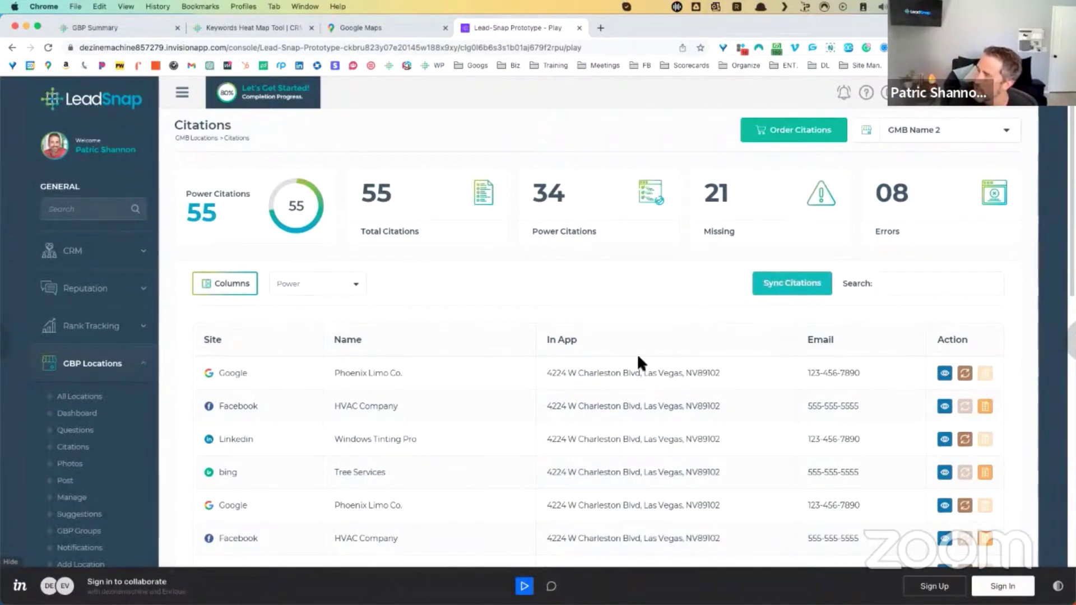
left_click(295, 284)
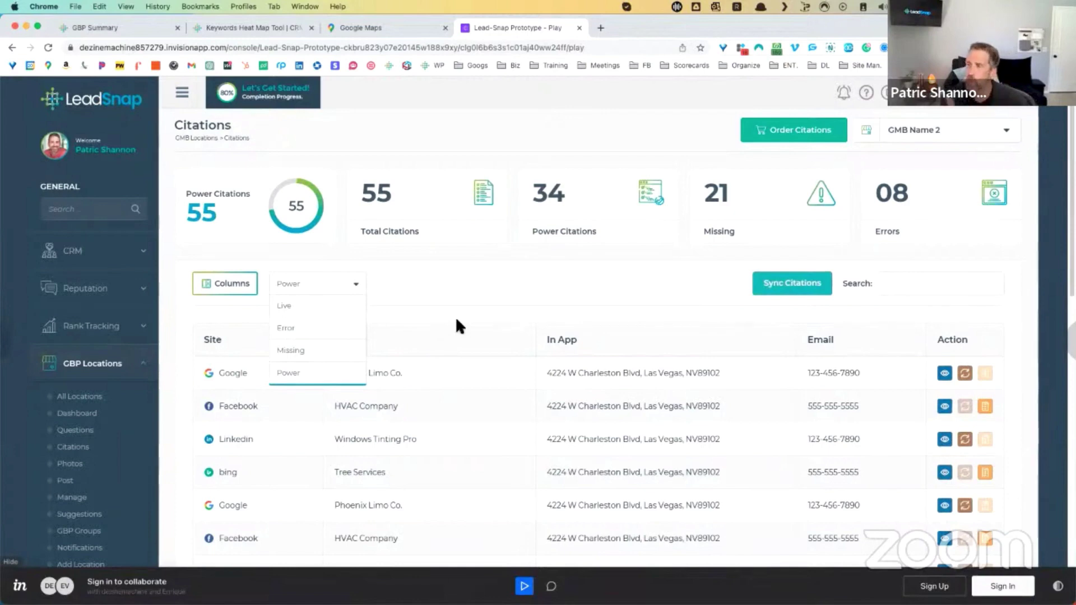
- Open the Target Areas page under Rank Tracking and view the tracking area details and map
left_click(117, 331)
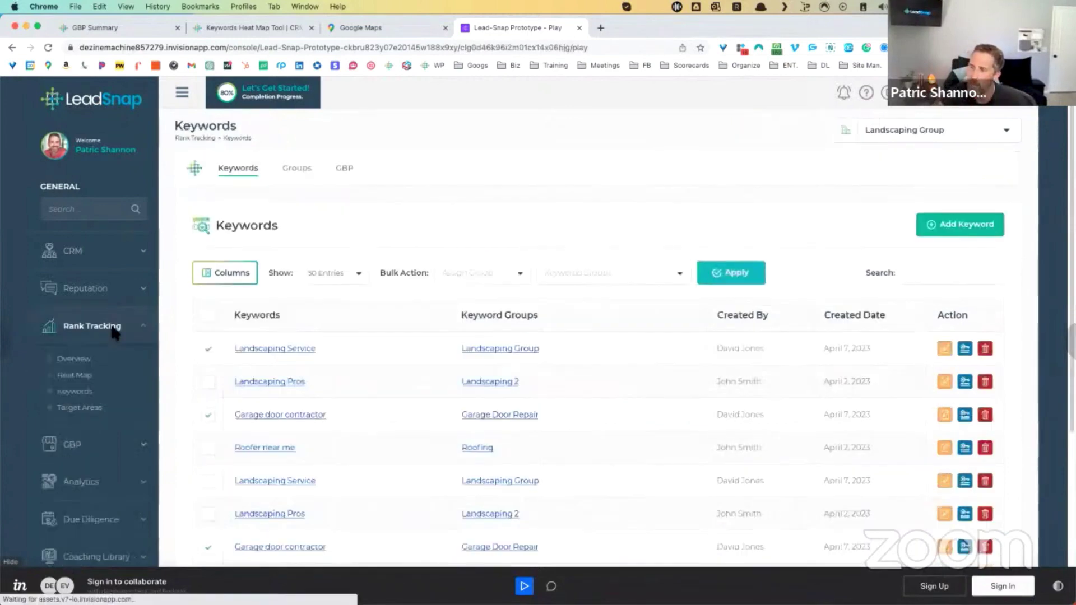
left_click(82, 412)
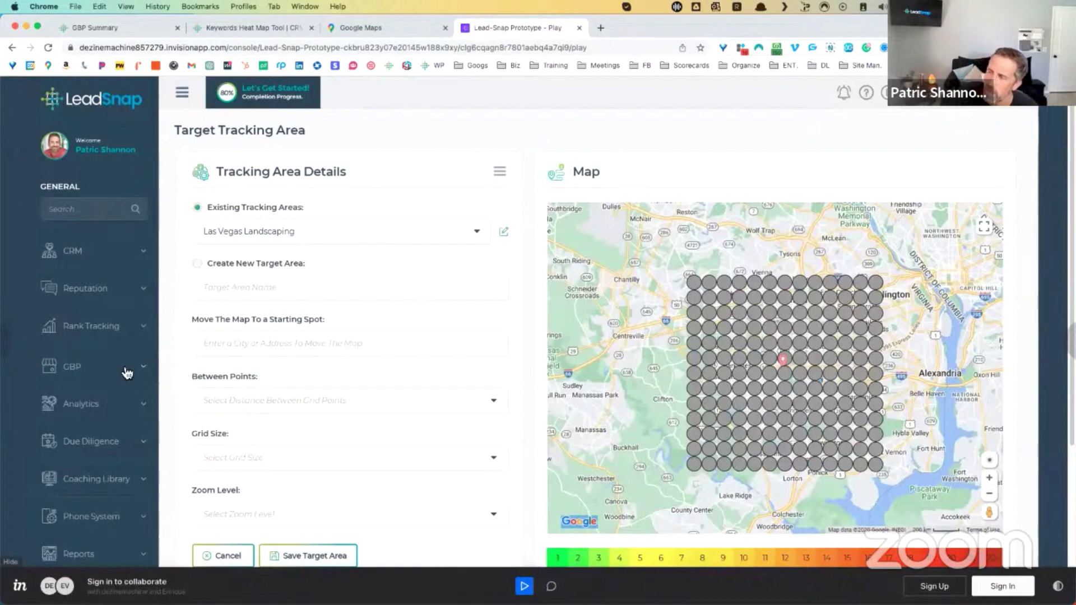
scroll(407, 343, "down", 1)
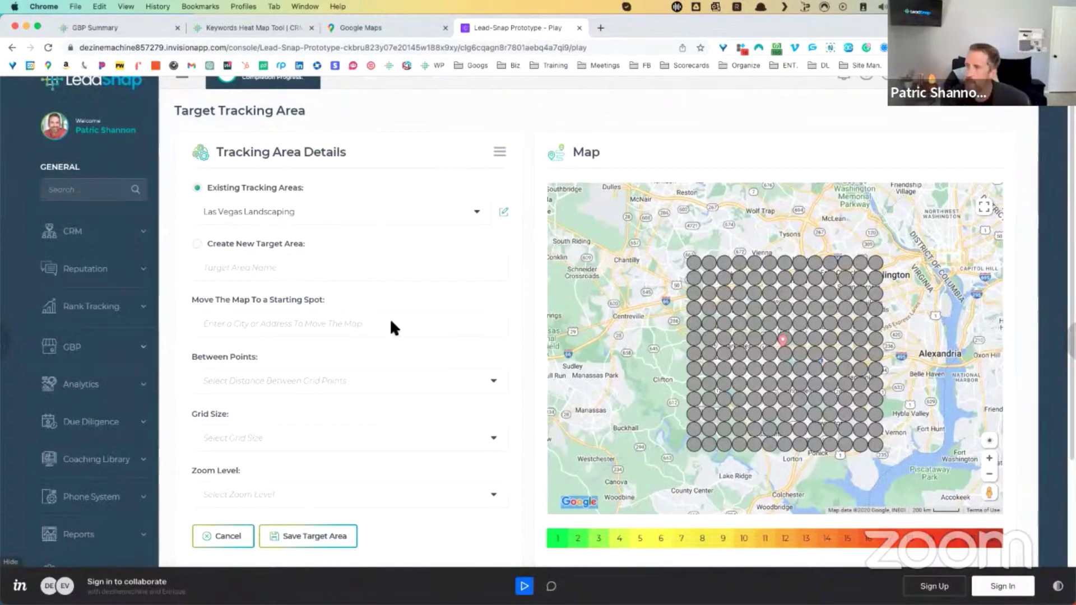
- Open the Rank Tracking Overview and view the Current Ranks and Traffic sections
left_click(125, 312)
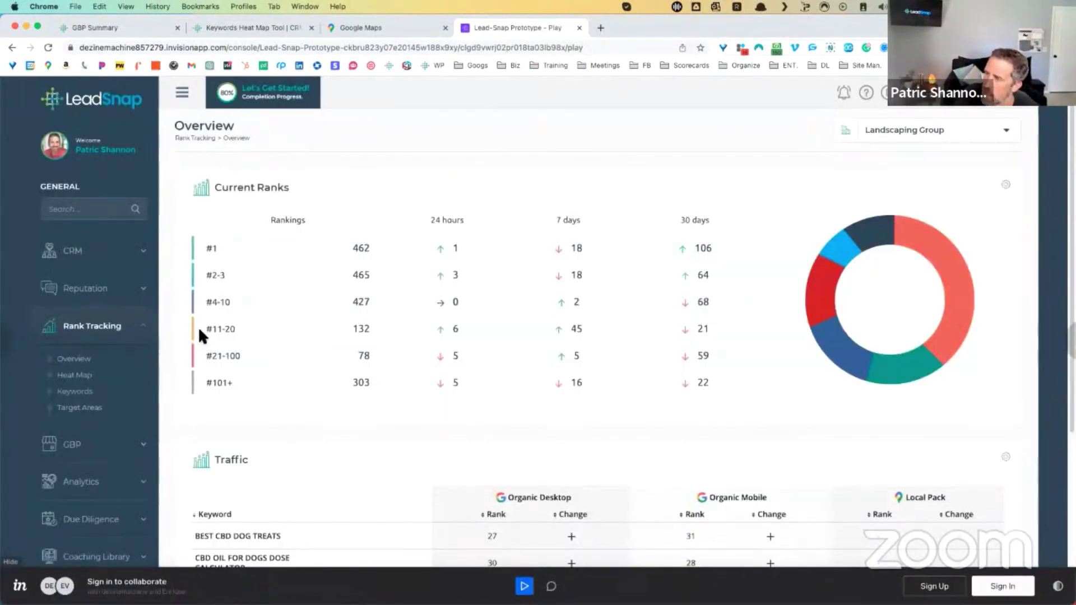
scroll(199, 326, "down", 3)
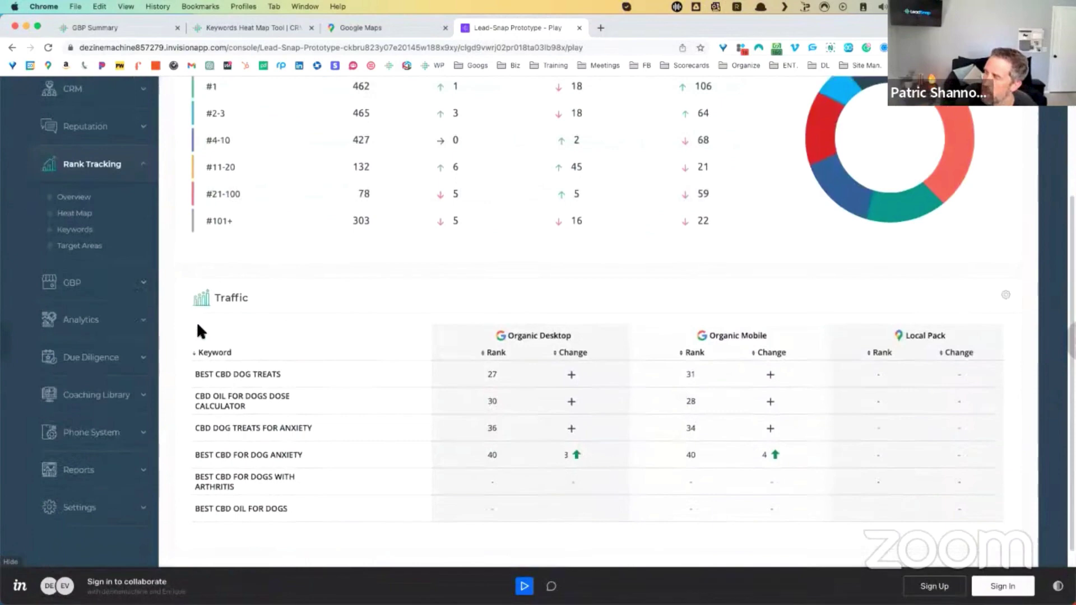
scroll(197, 327, "up", 1)
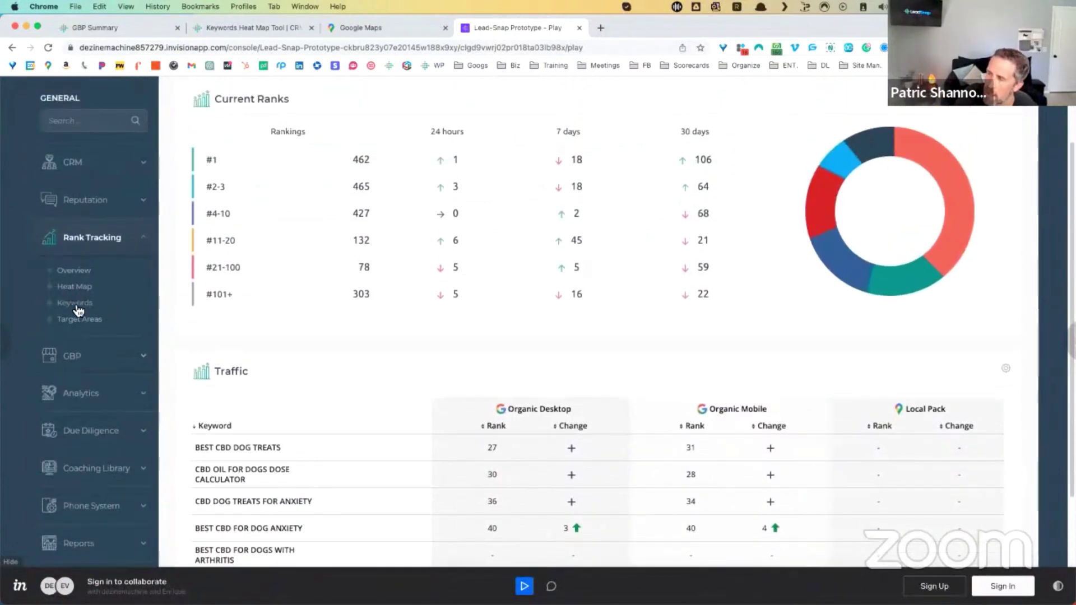
- View the Rank Tracking keyword list, and open its GBP section to view the tracking settings and keyword groups
left_click(75, 303)
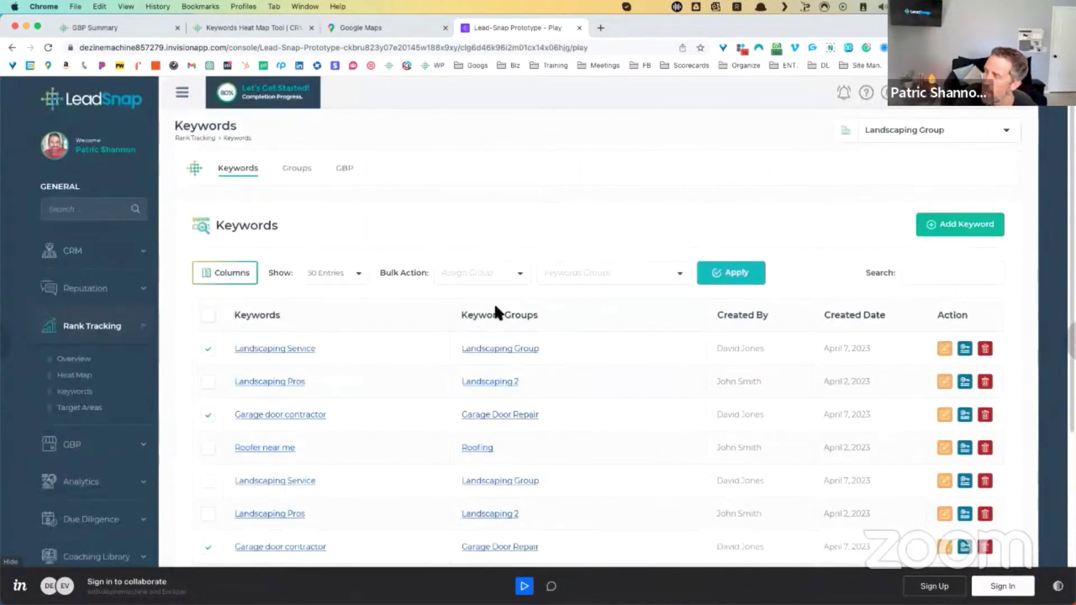
scroll(449, 308, "down", 1)
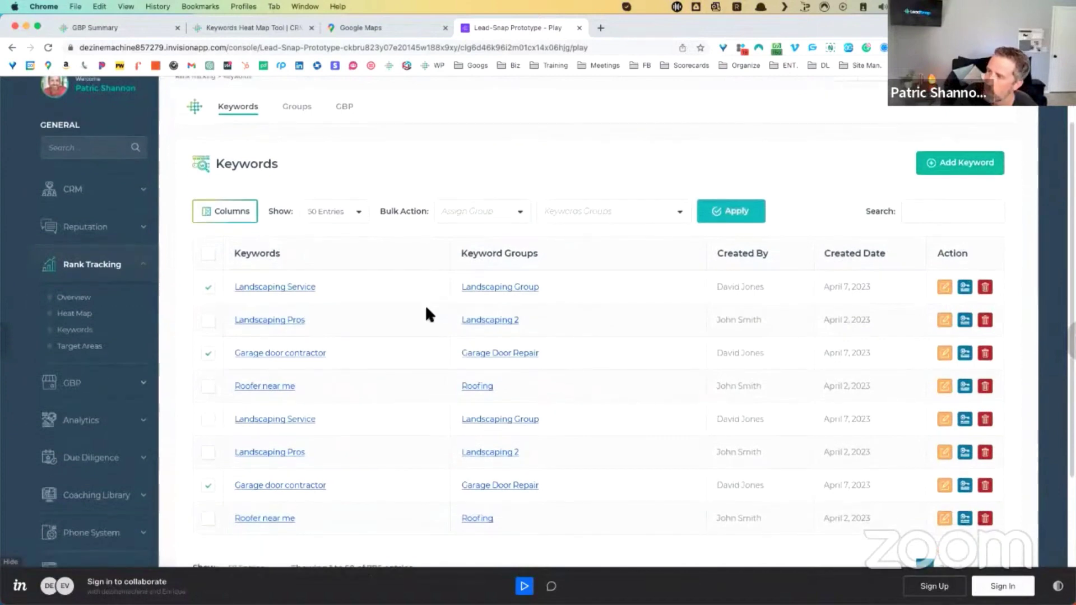
scroll(423, 302, "down", 1)
scroll(422, 301, "up", 2)
left_click(354, 174)
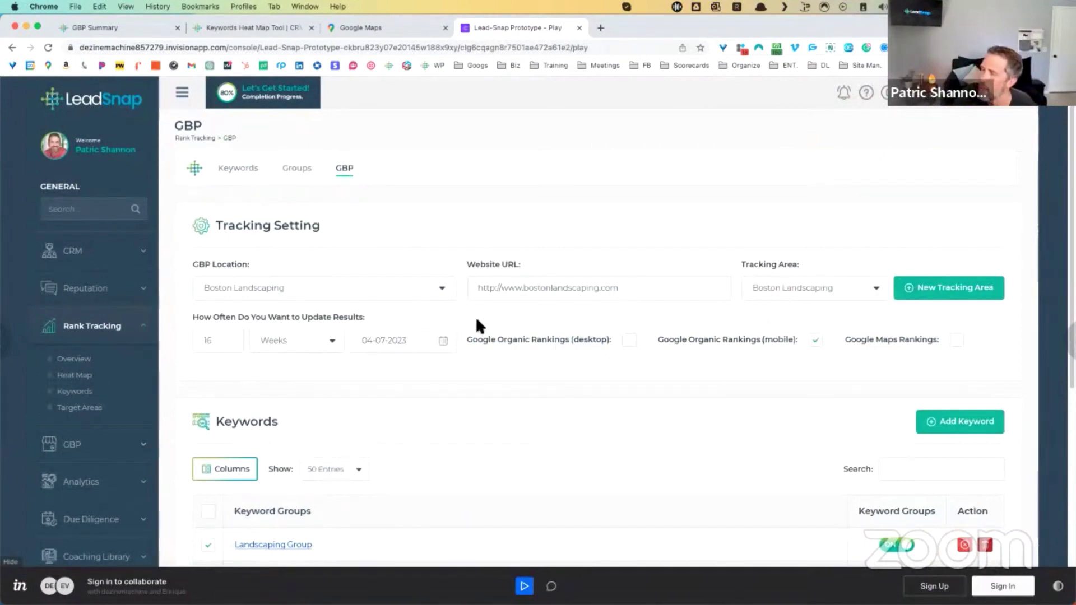
scroll(468, 328, "down", 2)
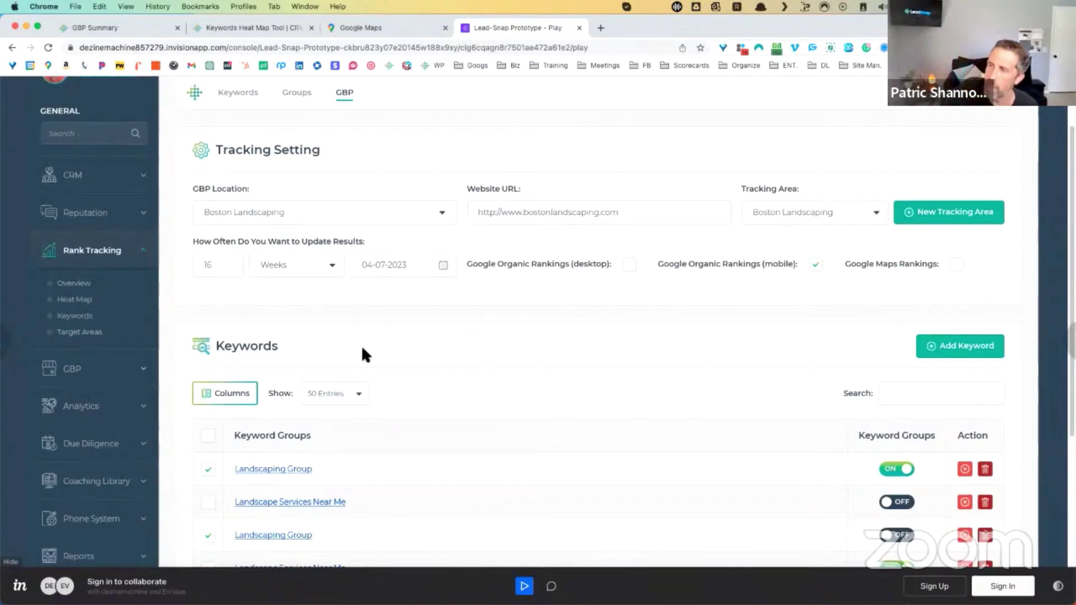
- Open the Analytics dashboard, view the date range and comparison choices, and cancel without applying a range
left_click(109, 408)
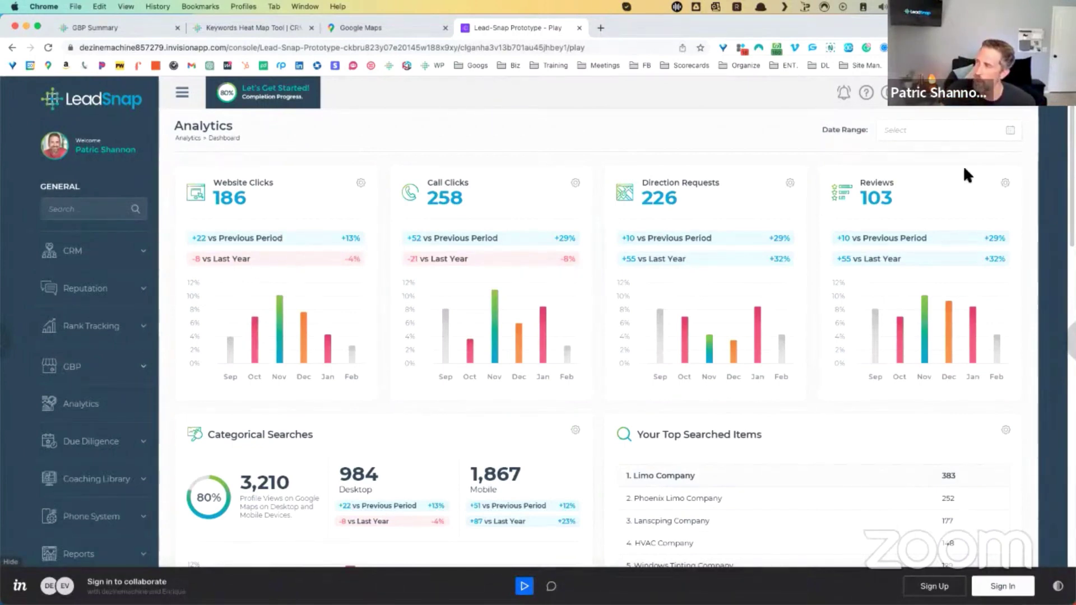
left_click(1010, 130)
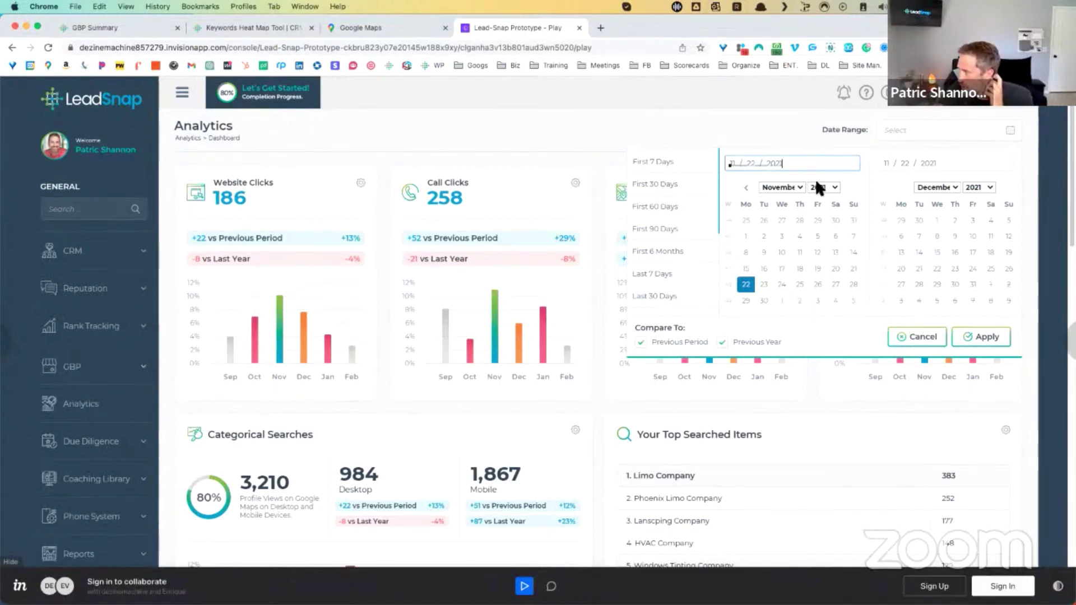
left_click(919, 338)
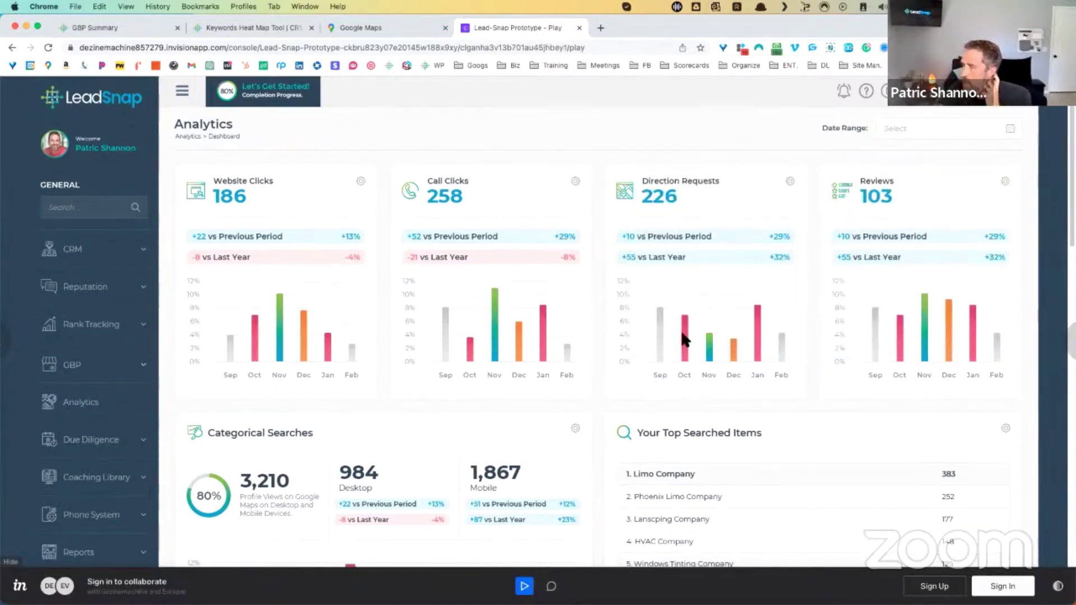
- Examine the Analytics dashboard from Categorical Searches and Map Views through Discovery Search, Direct Search, Direction Request By Zip Code and Photo Views
scroll(680, 329, "down", 5)
scroll(680, 332, "down", 3)
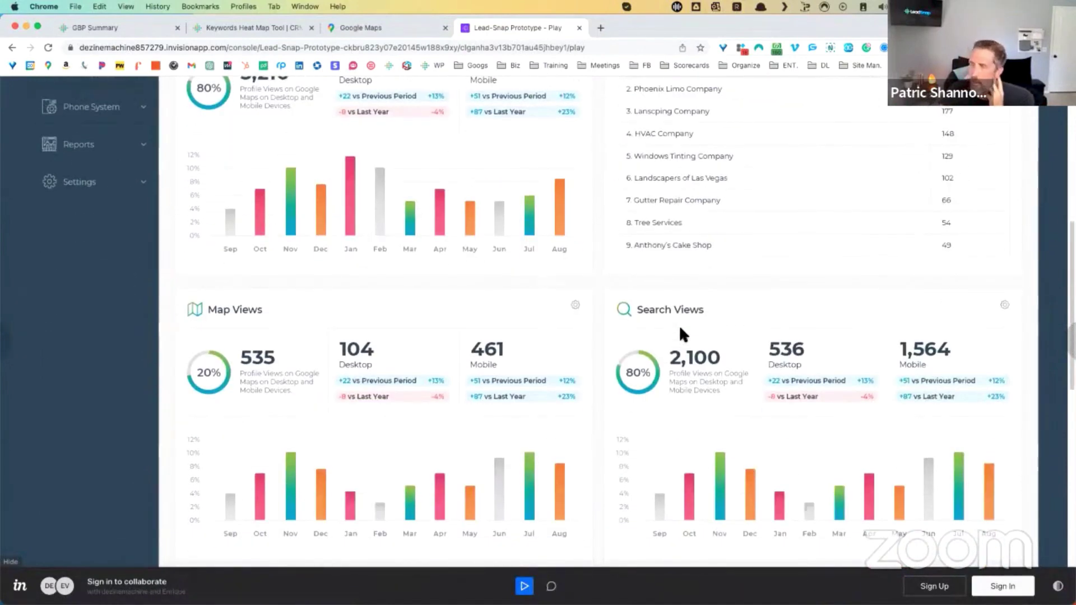
scroll(680, 331, "down", 3)
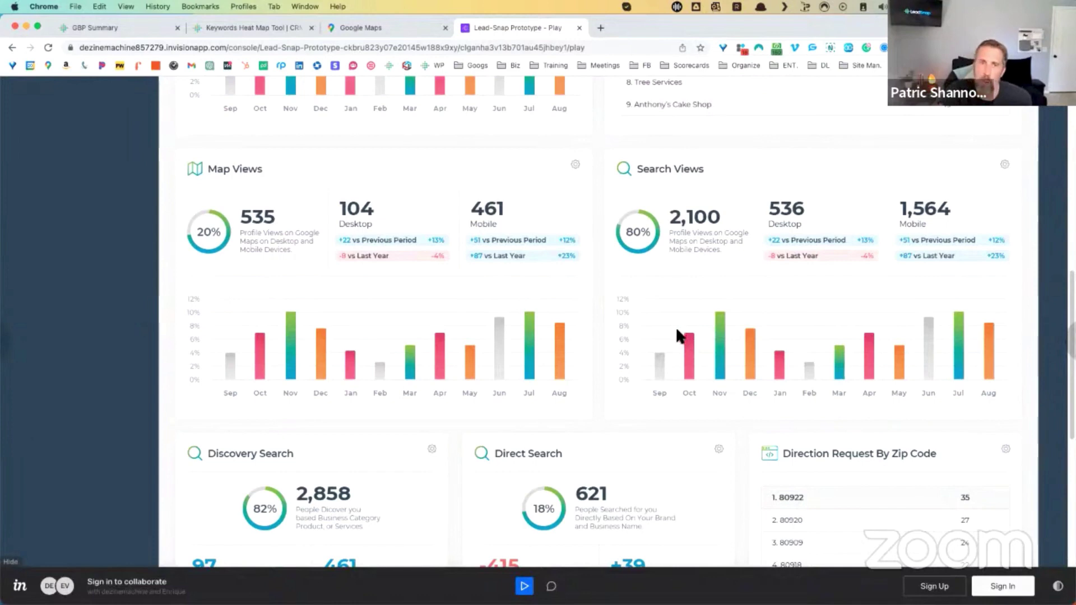
scroll(661, 325, "down", 10)
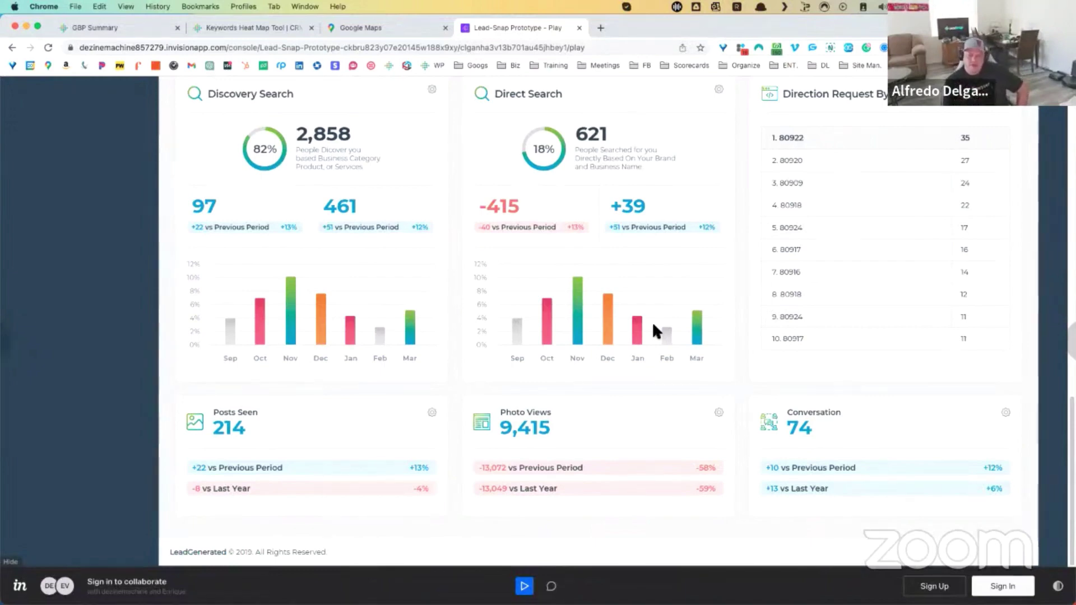
scroll(866, 314, "up", 7)
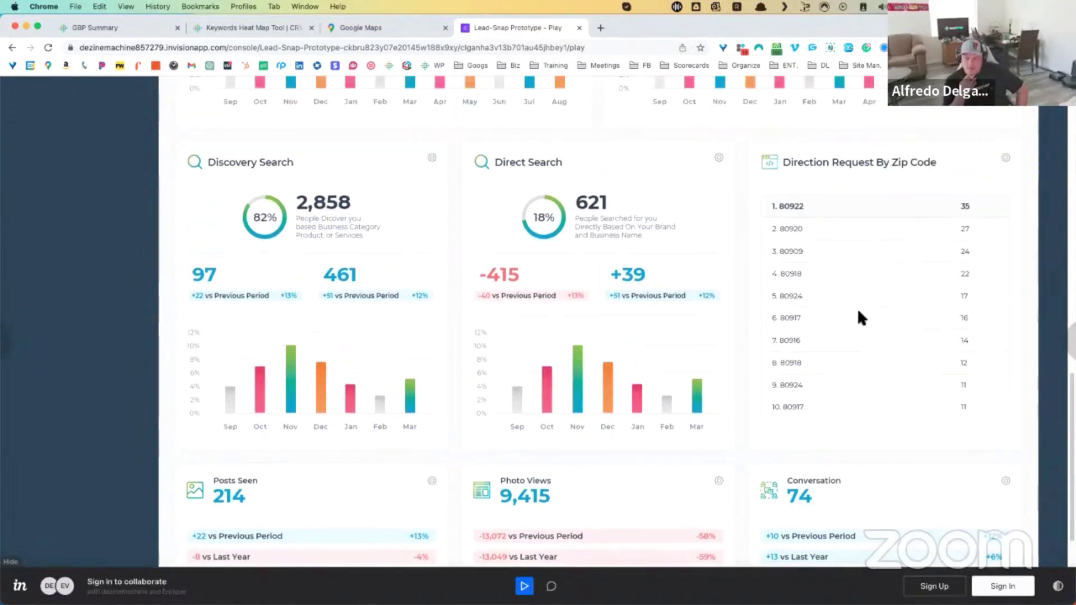
scroll(850, 311, "up", 5)
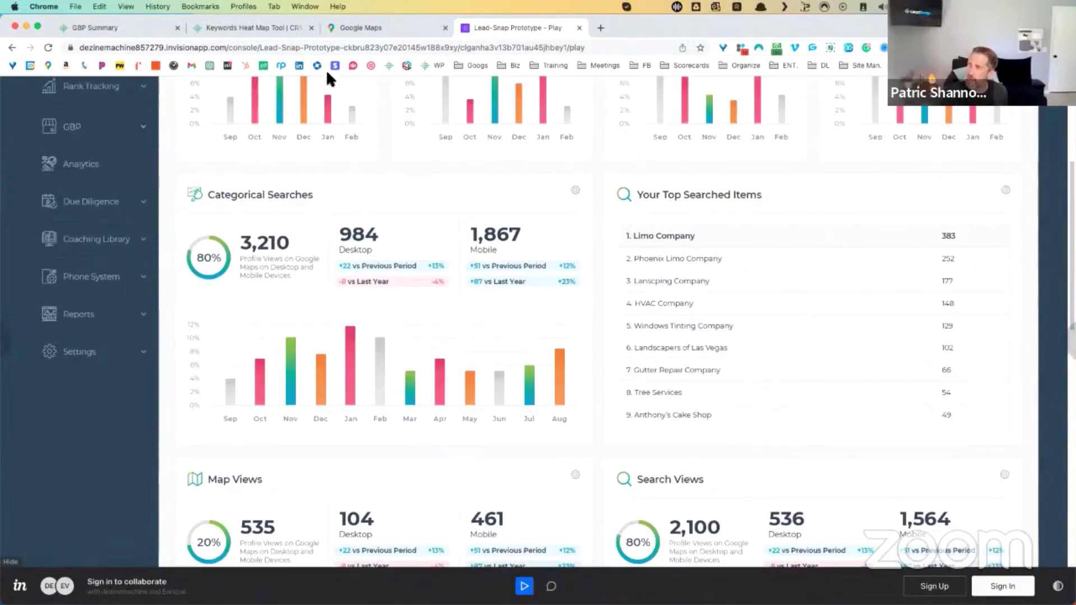
- Switch to the live LeadSnap app and open the GMB Locations list under Google
left_click(255, 29)
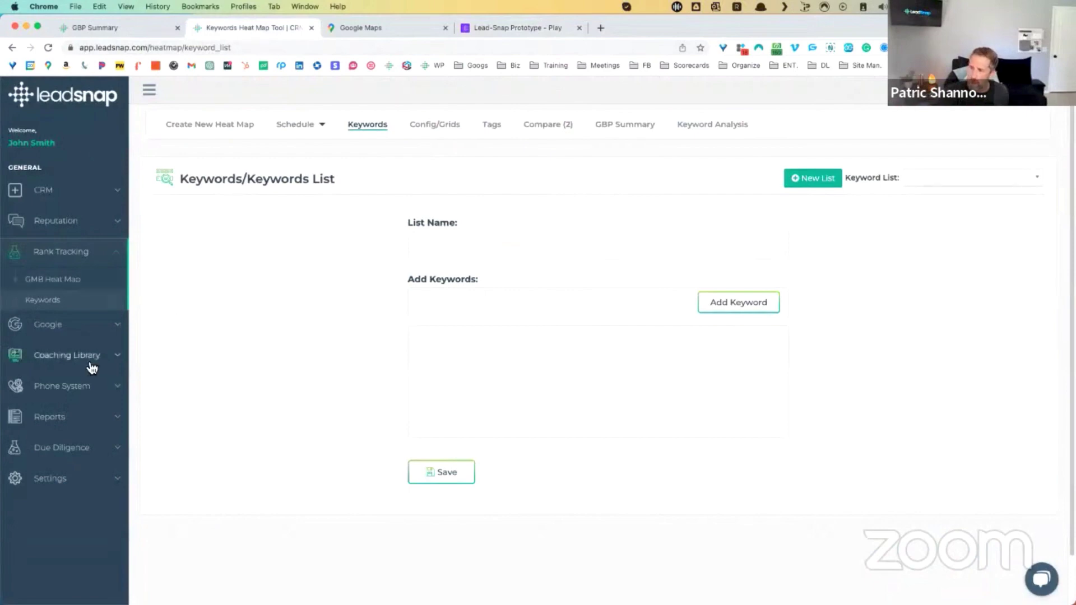
left_click(506, 31)
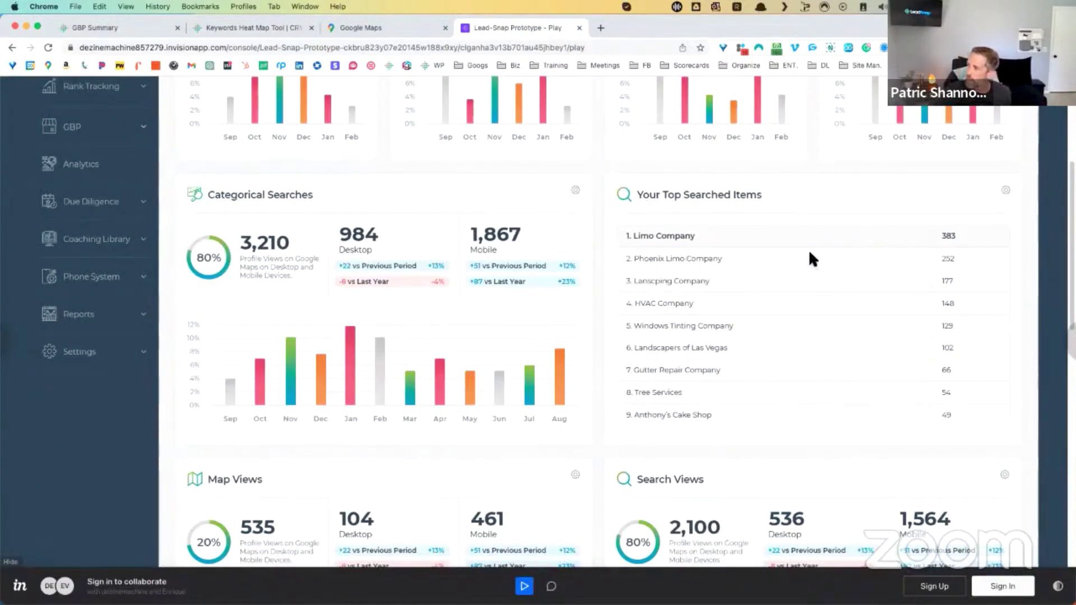
left_click(230, 27)
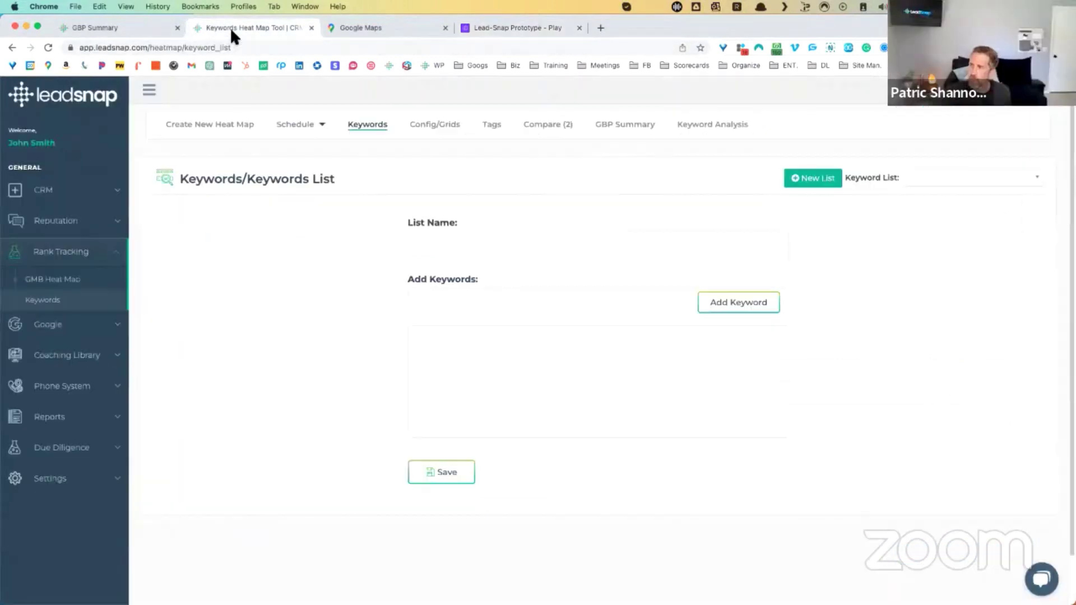
left_click(87, 328)
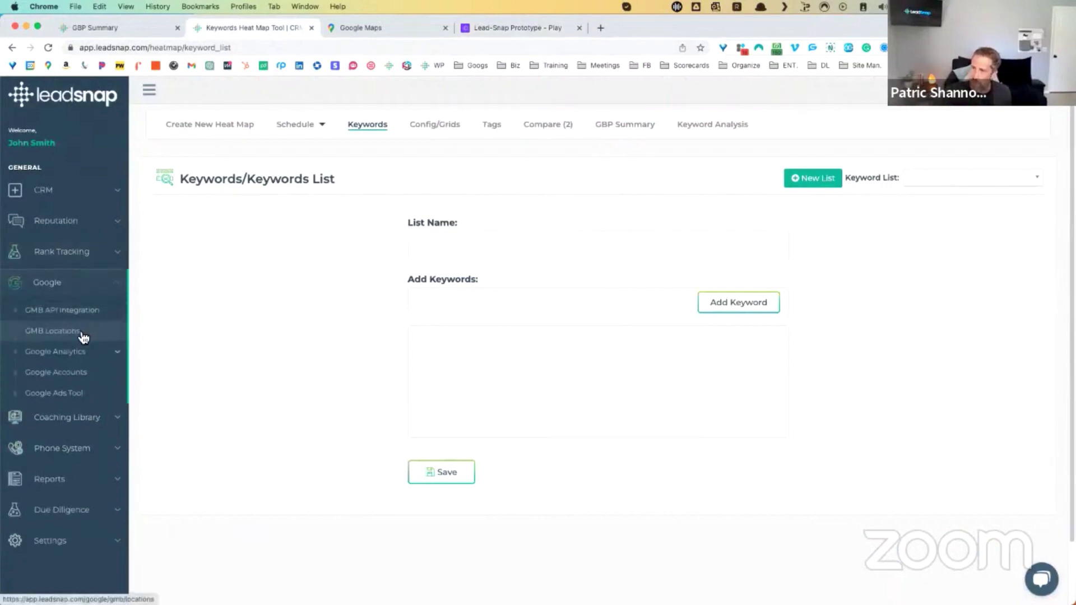
left_click(88, 331)
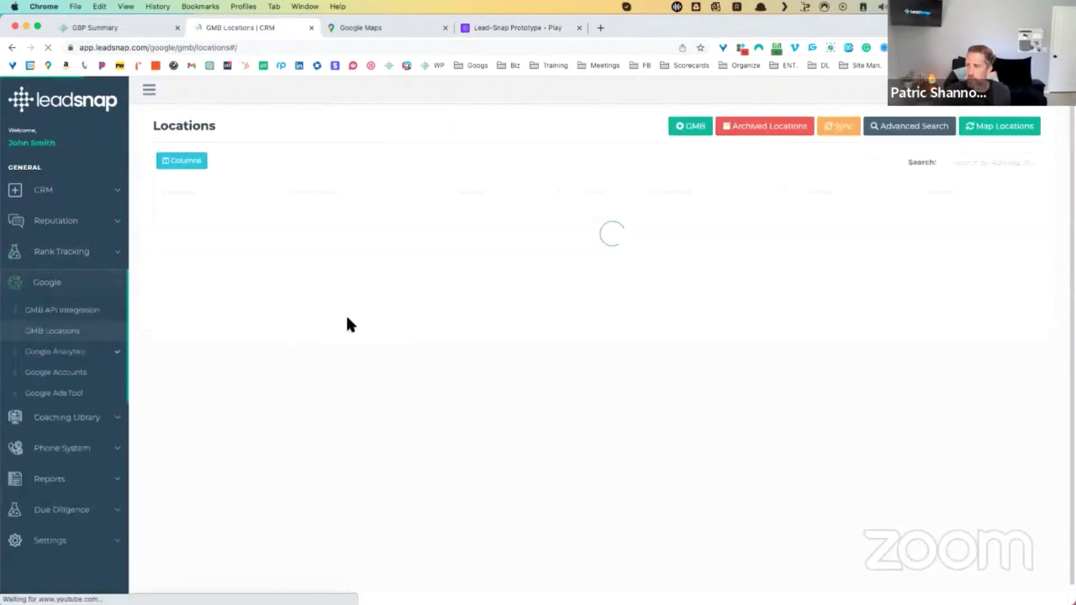
- Open the Devstruct Two location, try searching the location selector for "devstr", and return to the locations list
left_click_drag(486, 329, 796, 334)
left_click(936, 295)
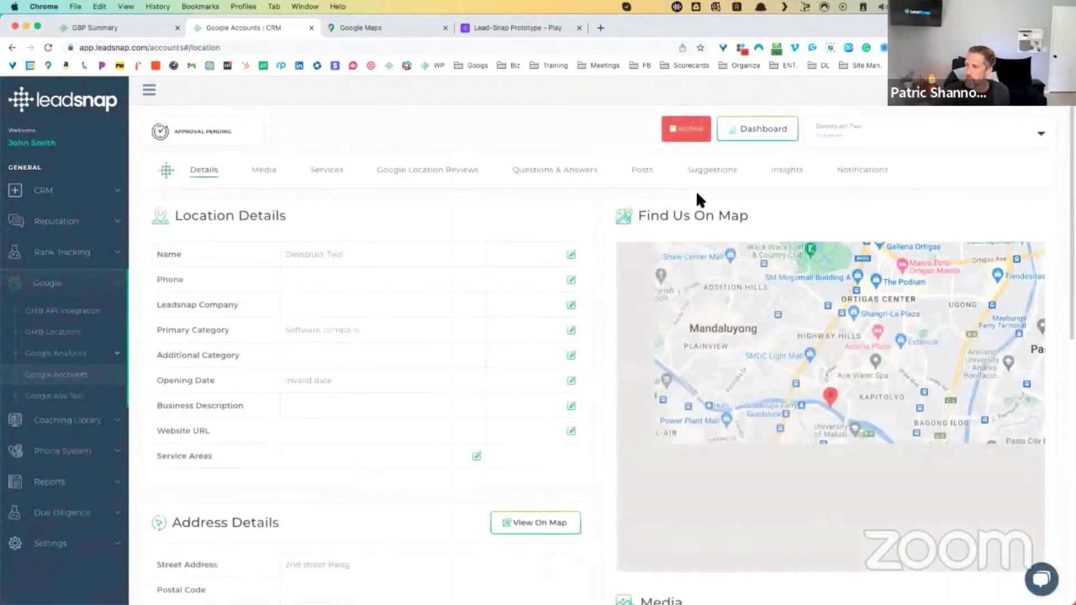
left_click(916, 135)
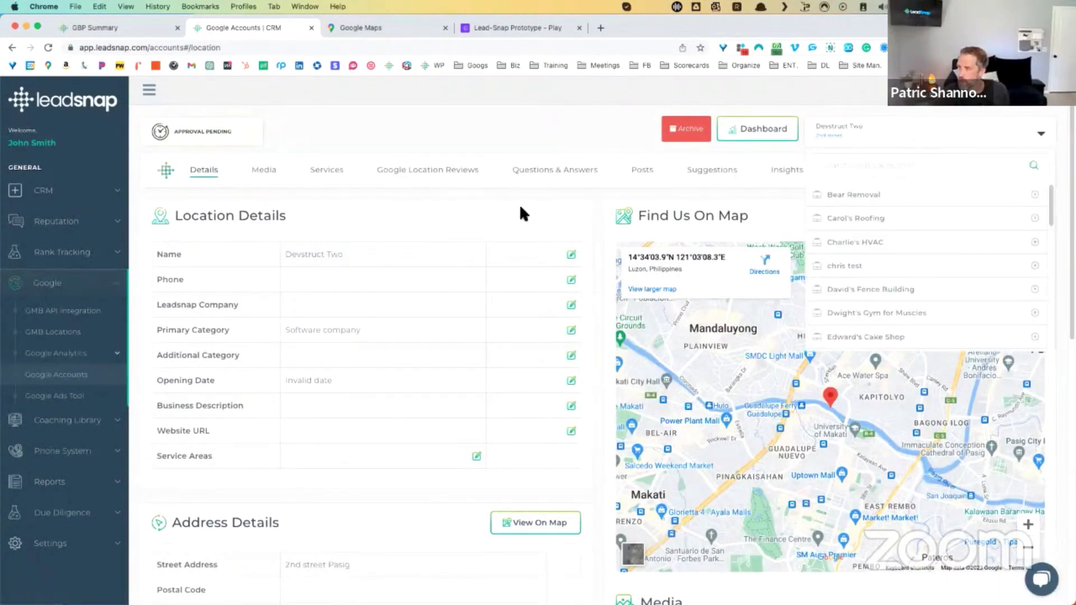
left_click(896, 165)
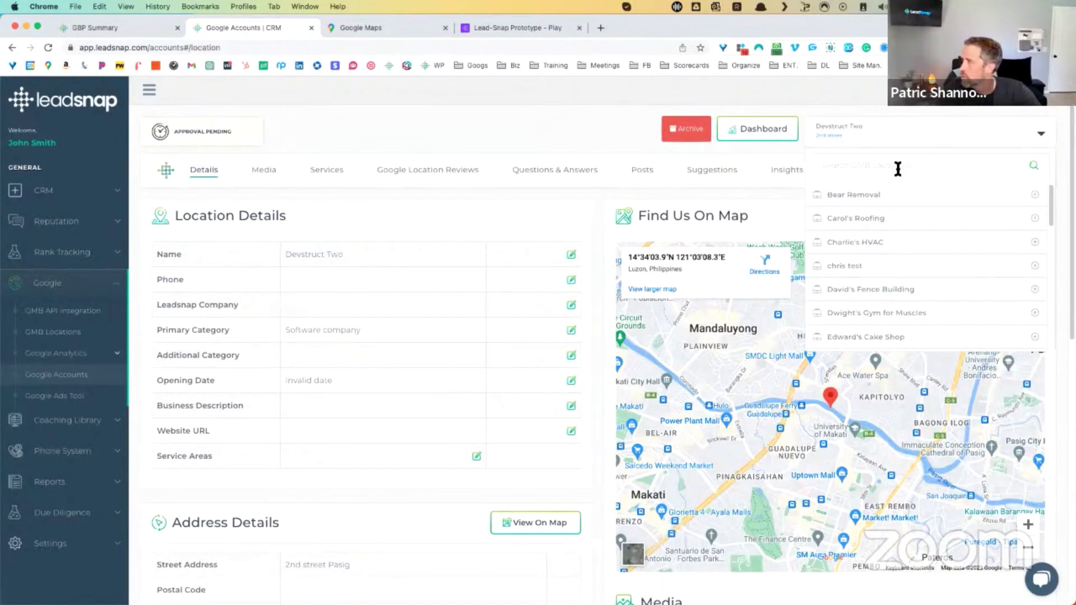
type("devs")
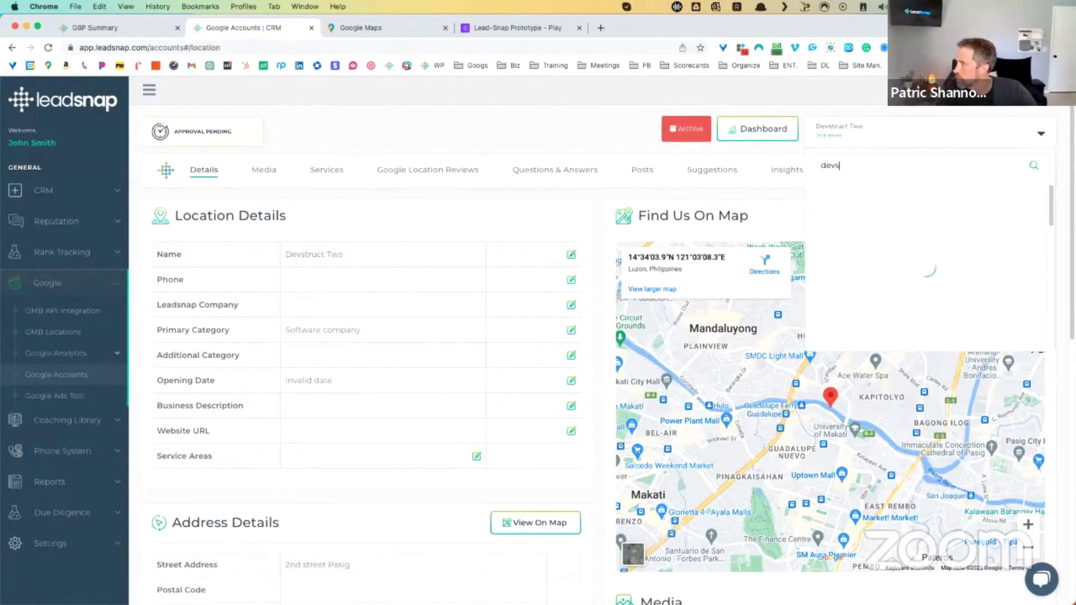
type("tr")
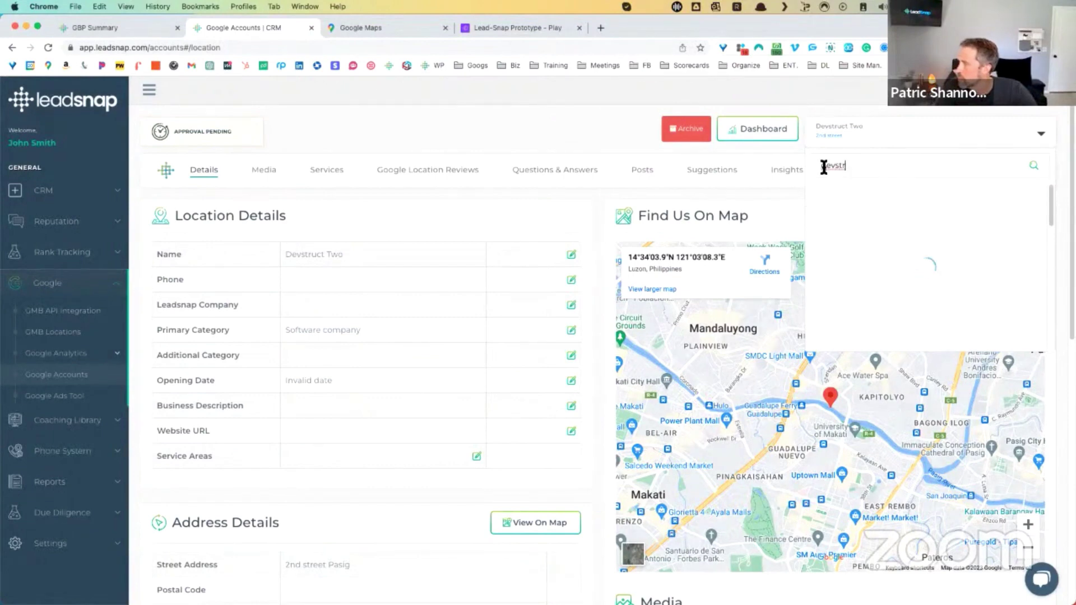
left_click(379, 135)
key("super+bracketleft")
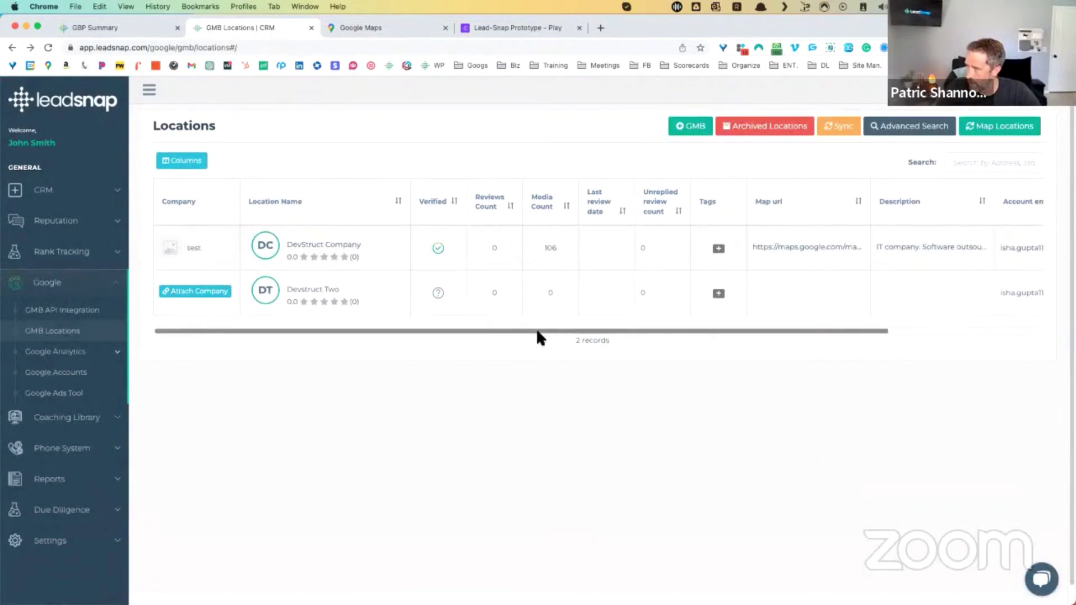
- Open the DevStruct Company location from the list and display its notification settings
scroll(896, 303, "right", 5)
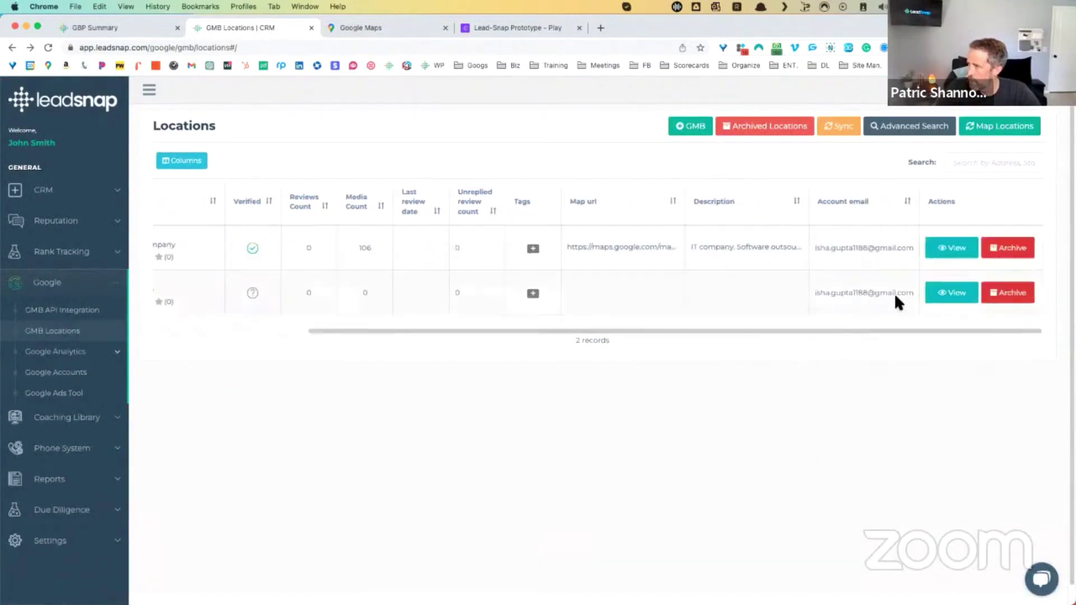
left_click(937, 245)
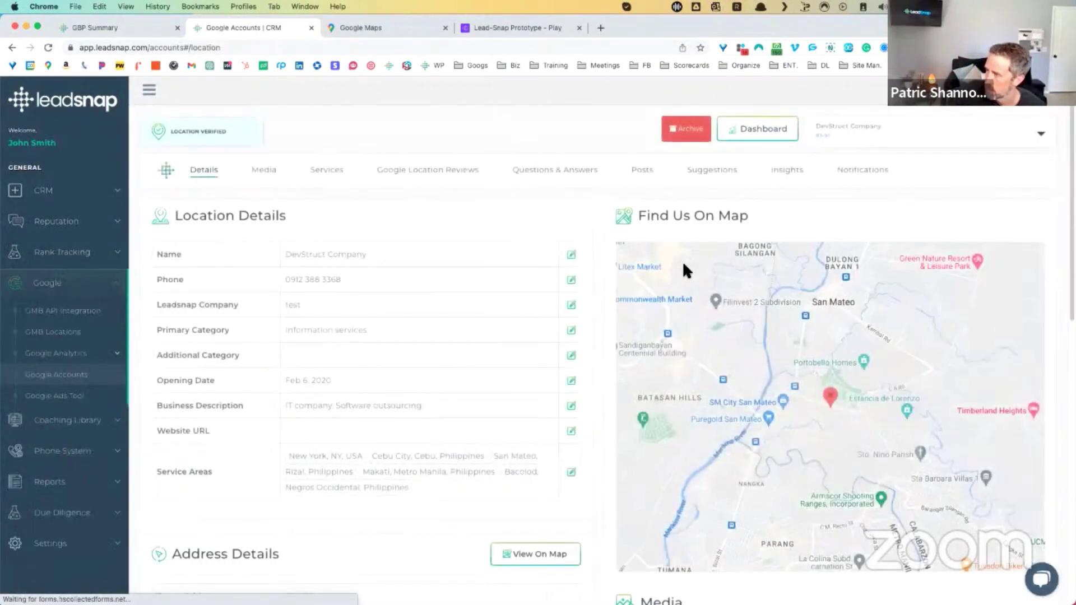
left_click(842, 175)
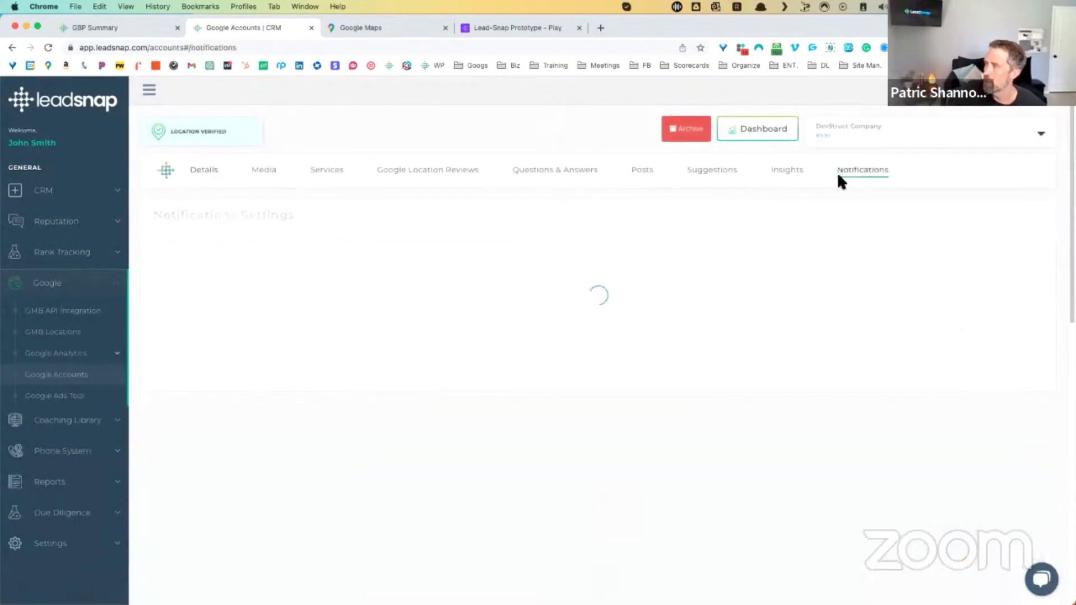
- Open the location's Insights and examine the charts from platforms and devices through customer actions, phone calls and Searches Breakdown
left_click(790, 173)
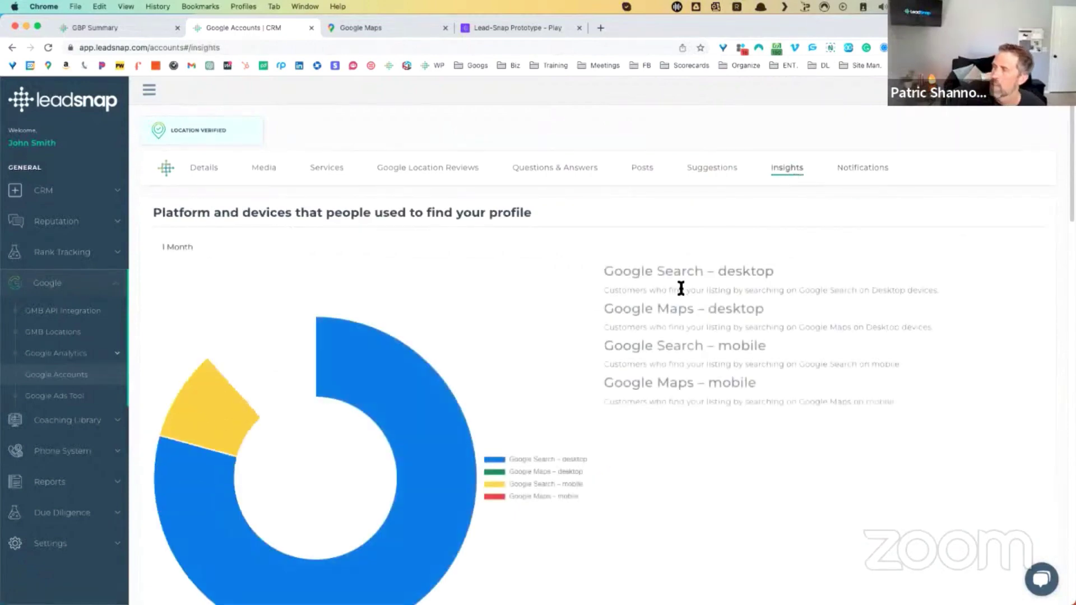
scroll(459, 307, "down", 3)
scroll(457, 312, "down", 8)
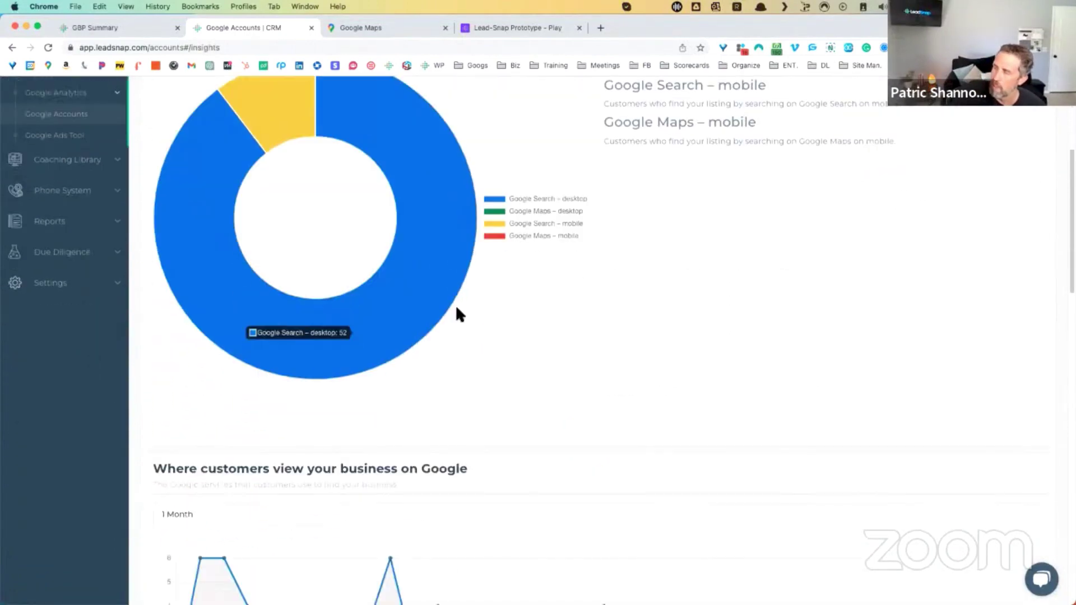
scroll(460, 314, "down", 7)
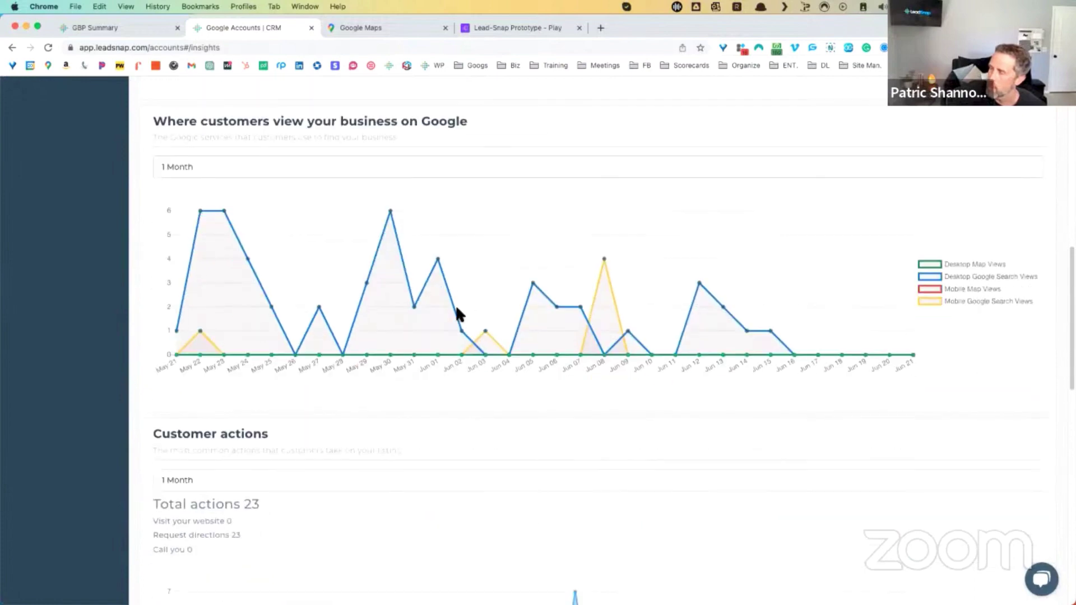
scroll(415, 339, "down", 14)
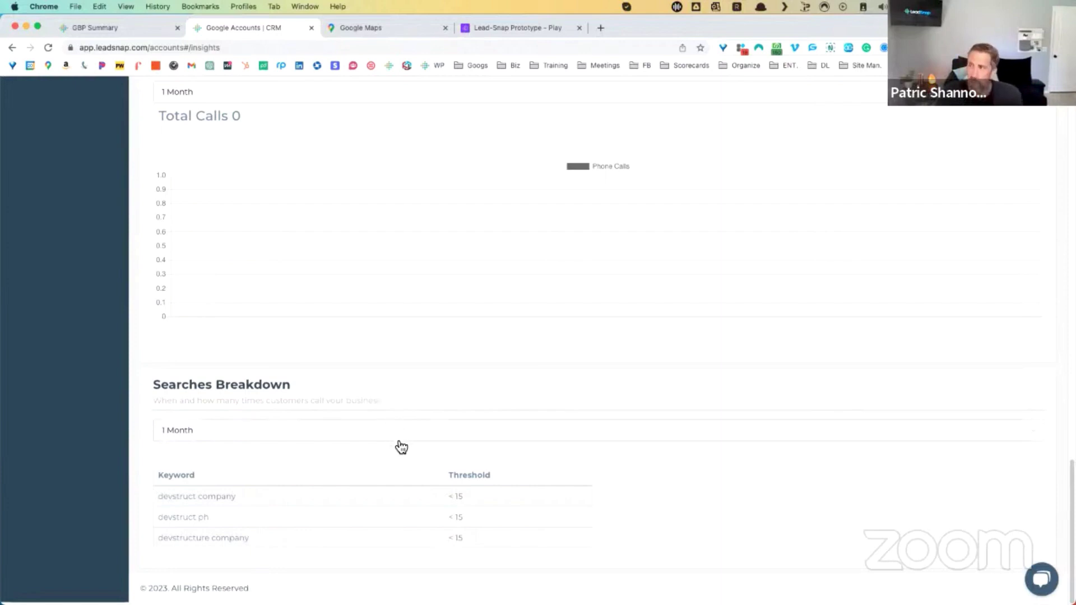
scroll(396, 439, "up", 10)
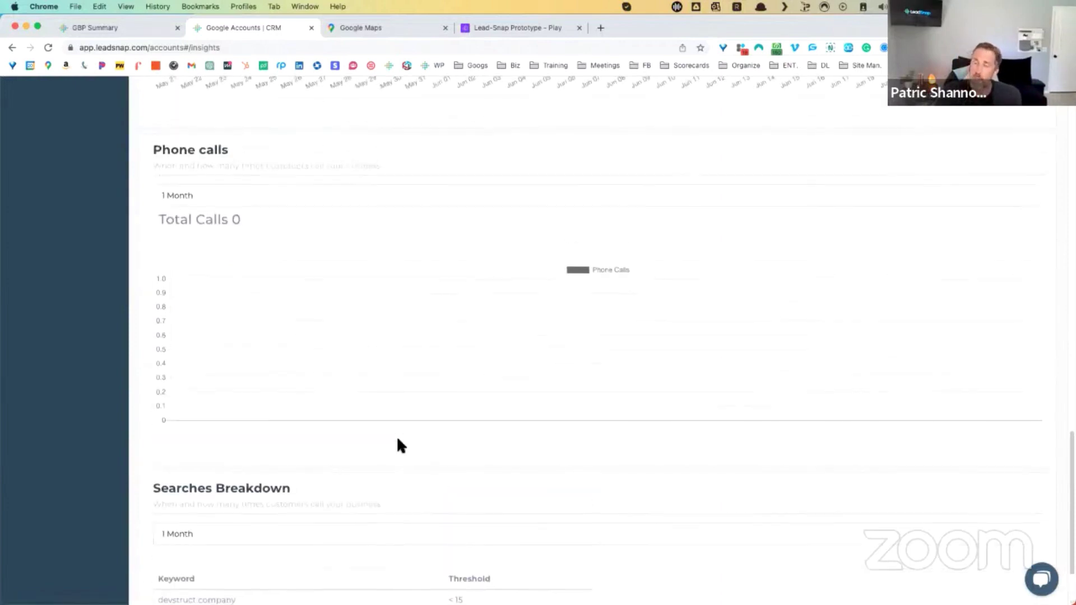
scroll(396, 435, "up", 15)
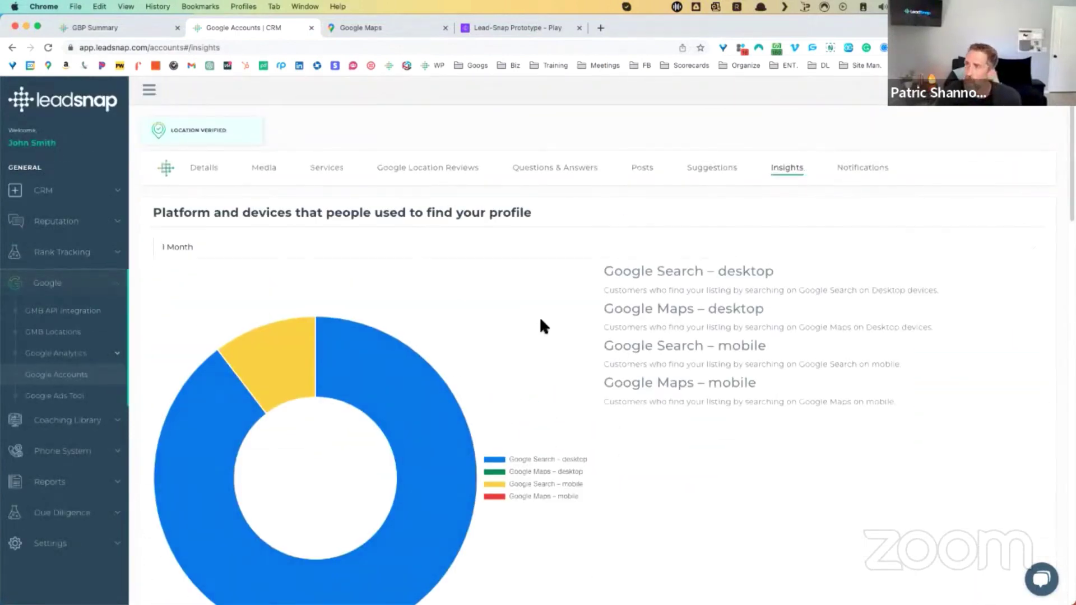
- Switch back to the LeadSnap prototype, open the GBP Locations list, and view the pages available under GBP Locations
left_click(513, 27)
scroll(190, 363, "up", 5)
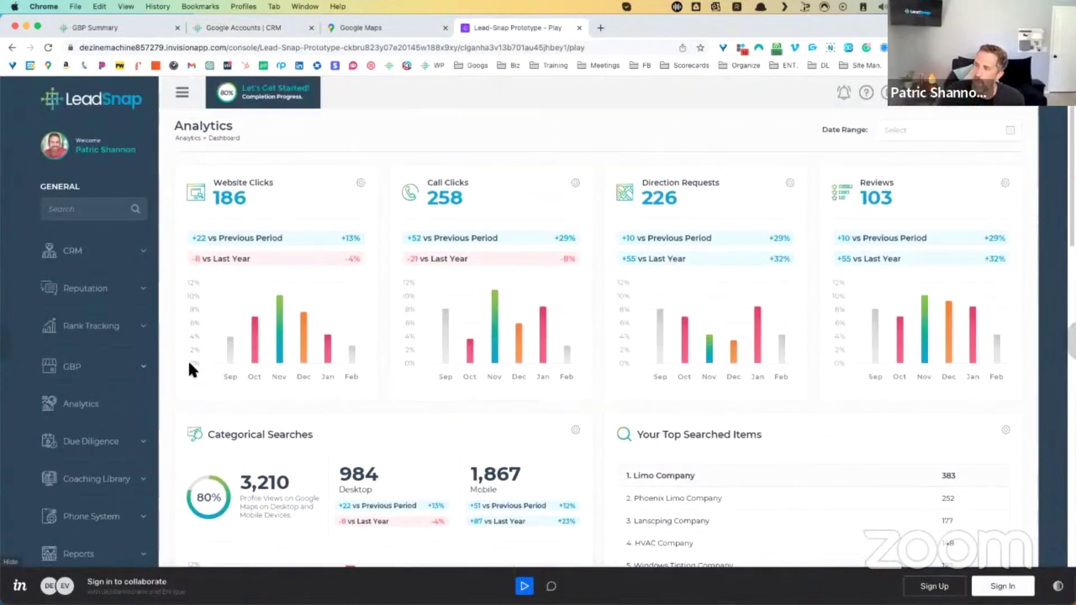
left_click(134, 367)
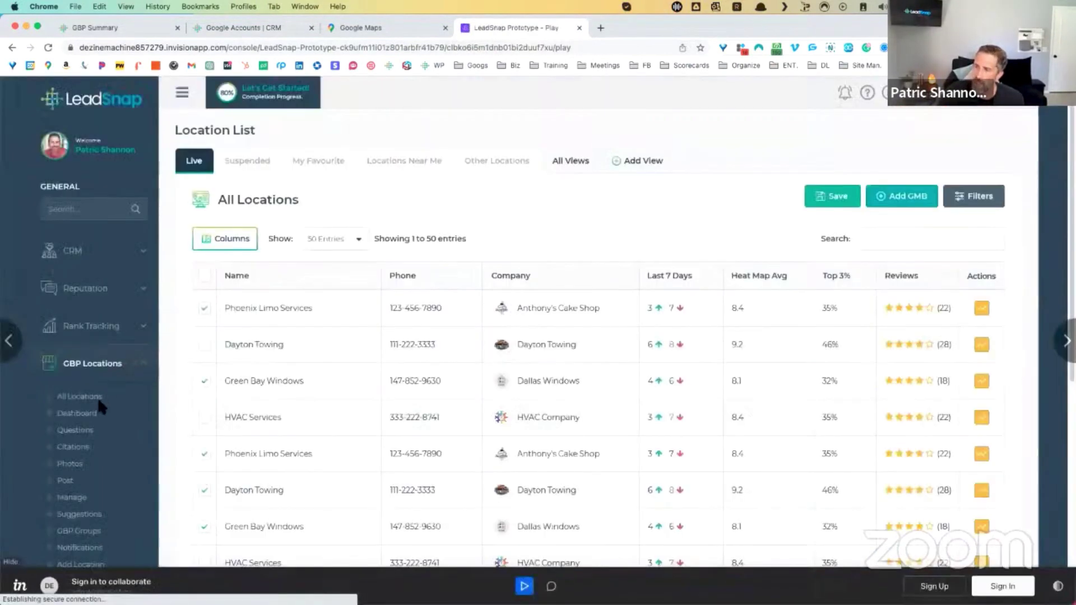
scroll(89, 506, "down", 3)
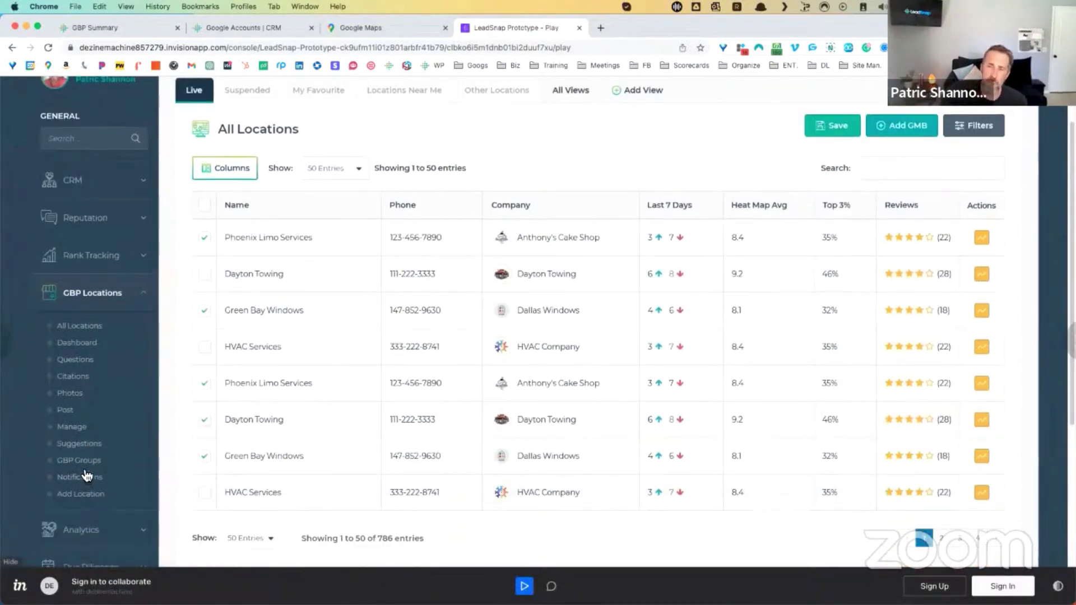
scroll(64, 456, "up", 3)
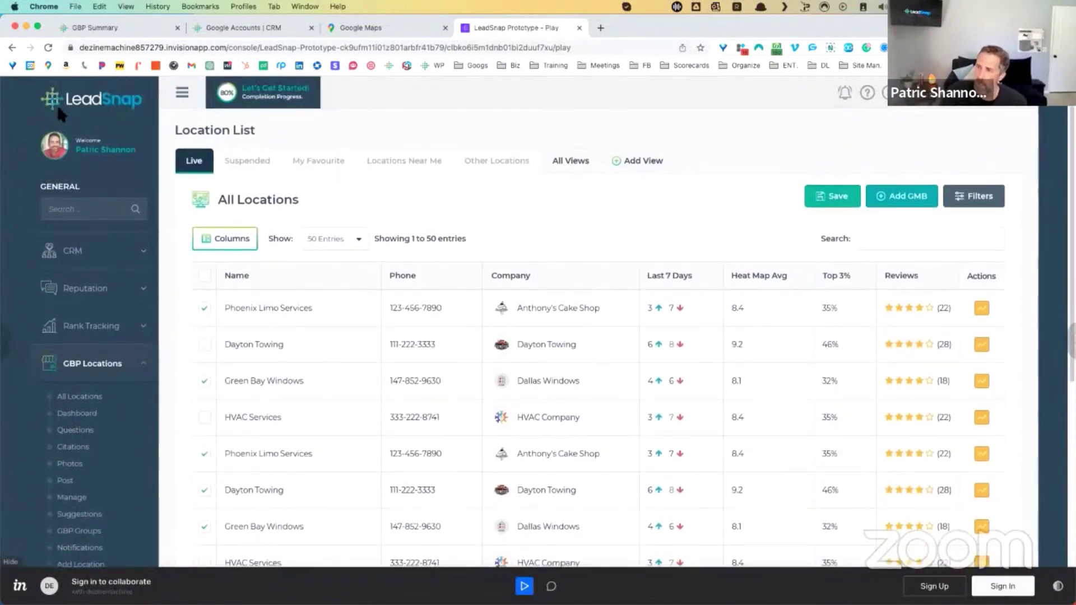